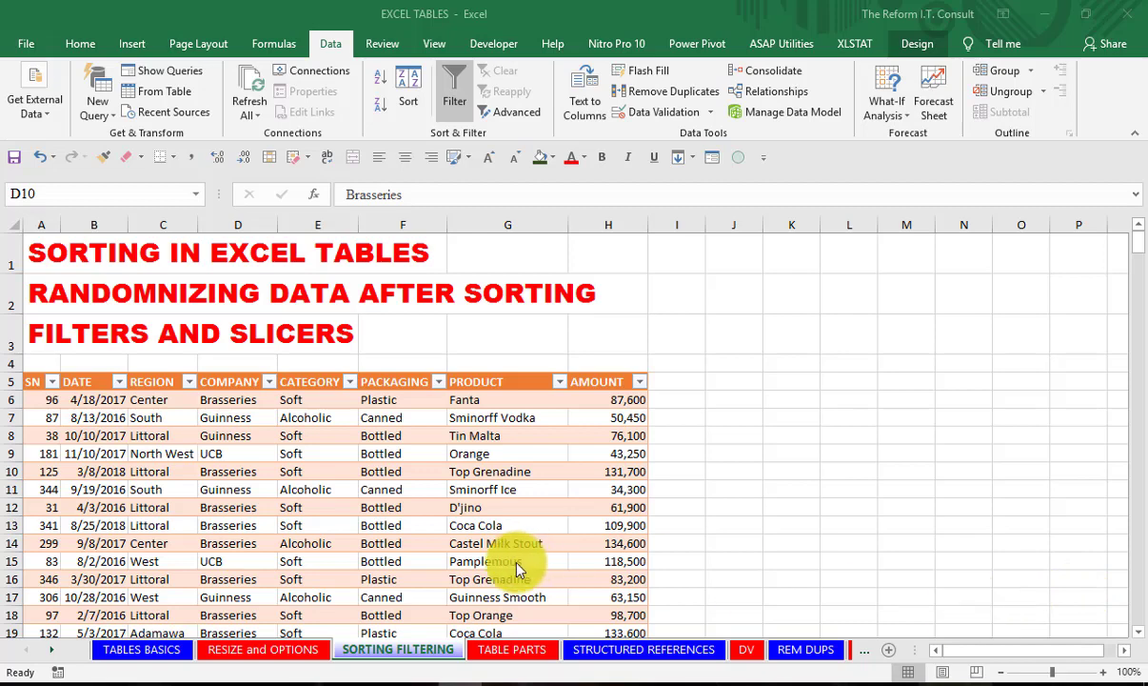
{"action": "left_click", "coordinate": [58, 255]}
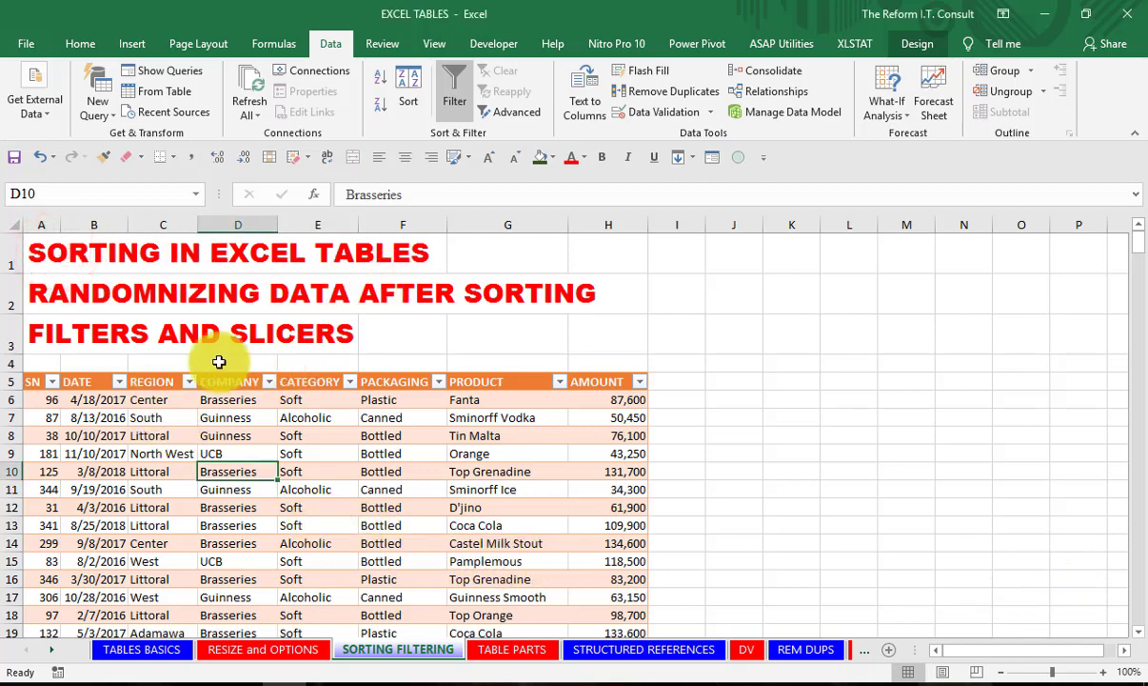
{"action": "left_click", "coordinate": [88, 293]}
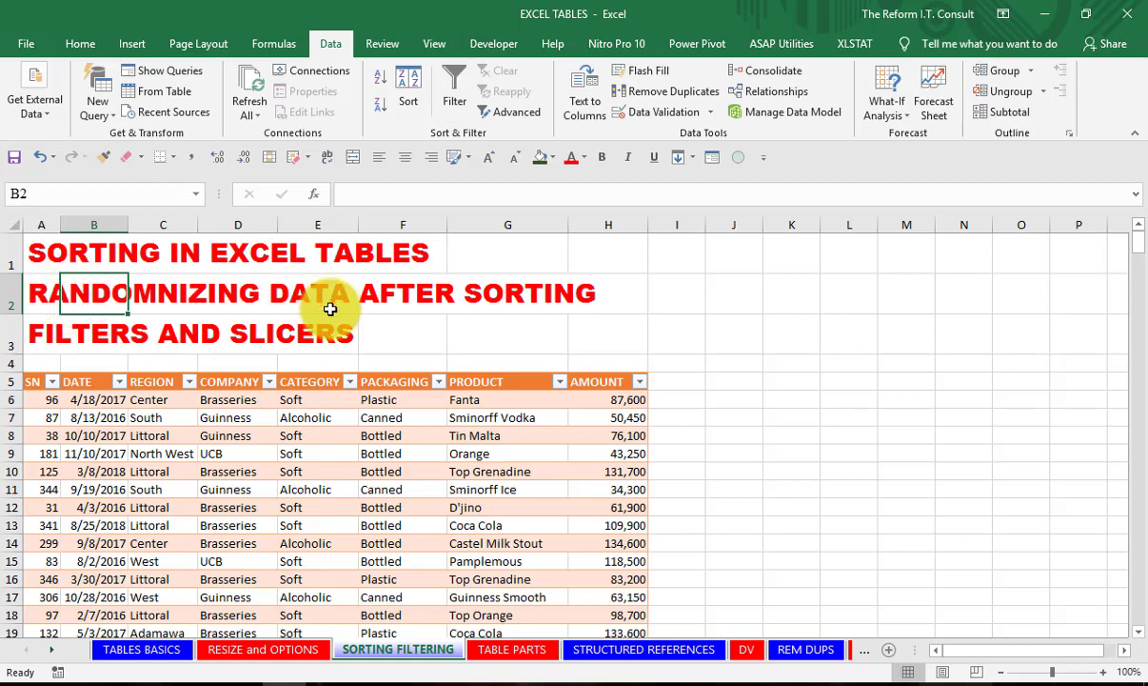
{"action": "left_click", "coordinate": [64, 333]}
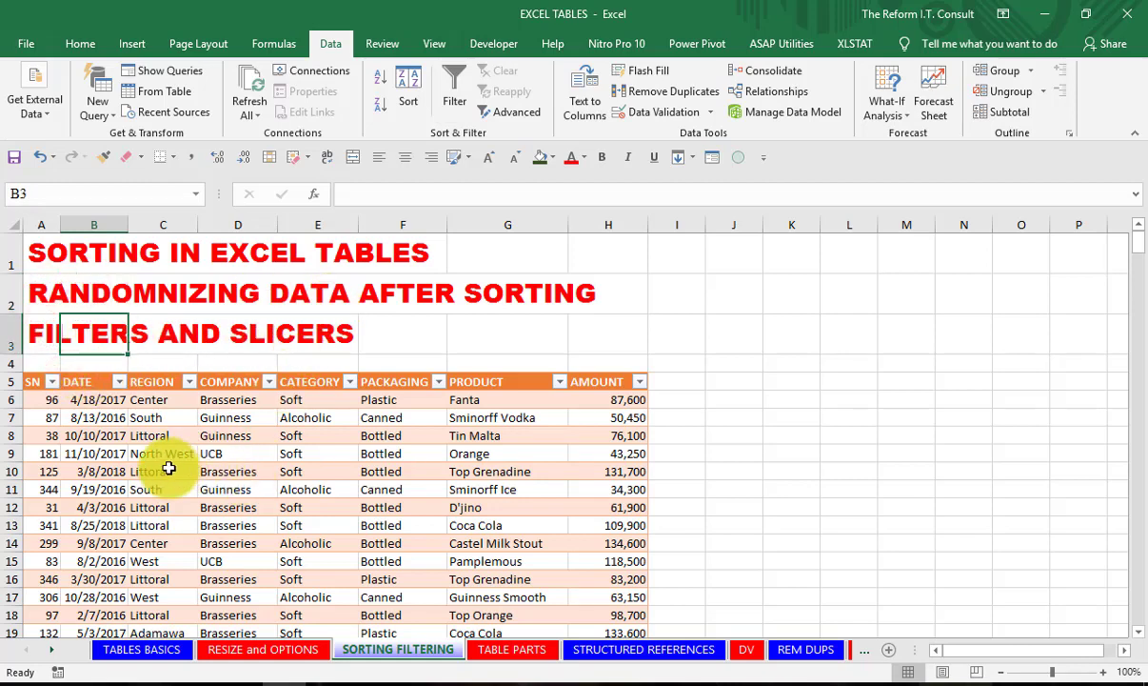
- Sort the table by the DATE column from oldest to newest and check the order down the rows
{"action": "left_click", "coordinate": [61, 399]}
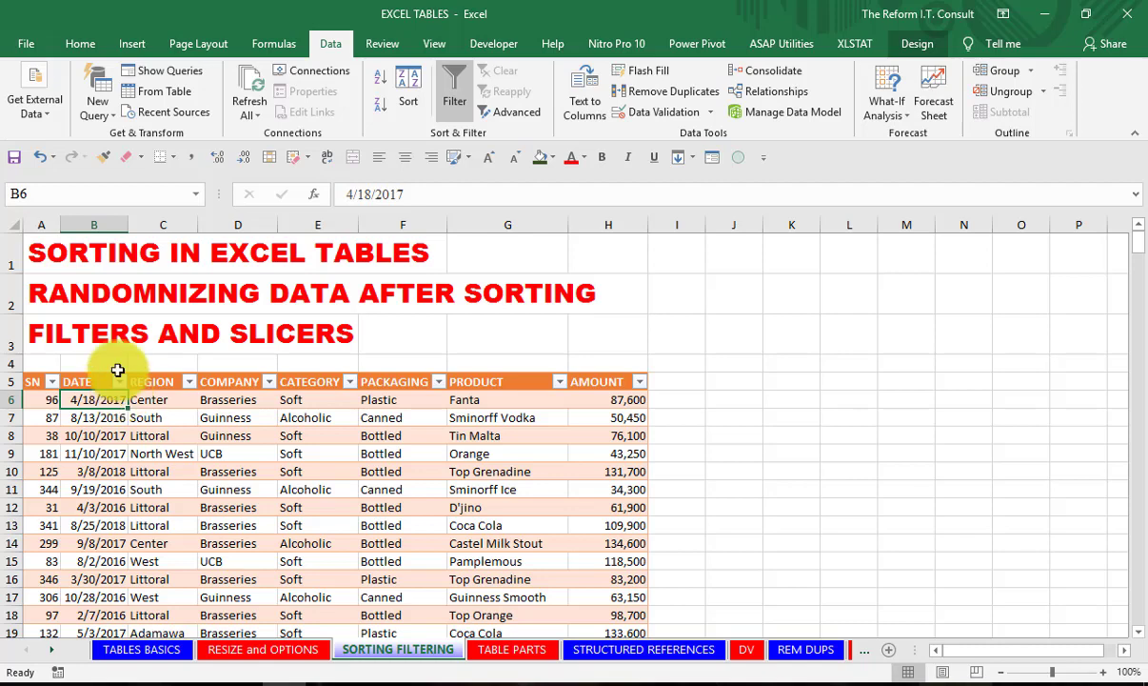
{"action": "left_click", "coordinate": [119, 382]}
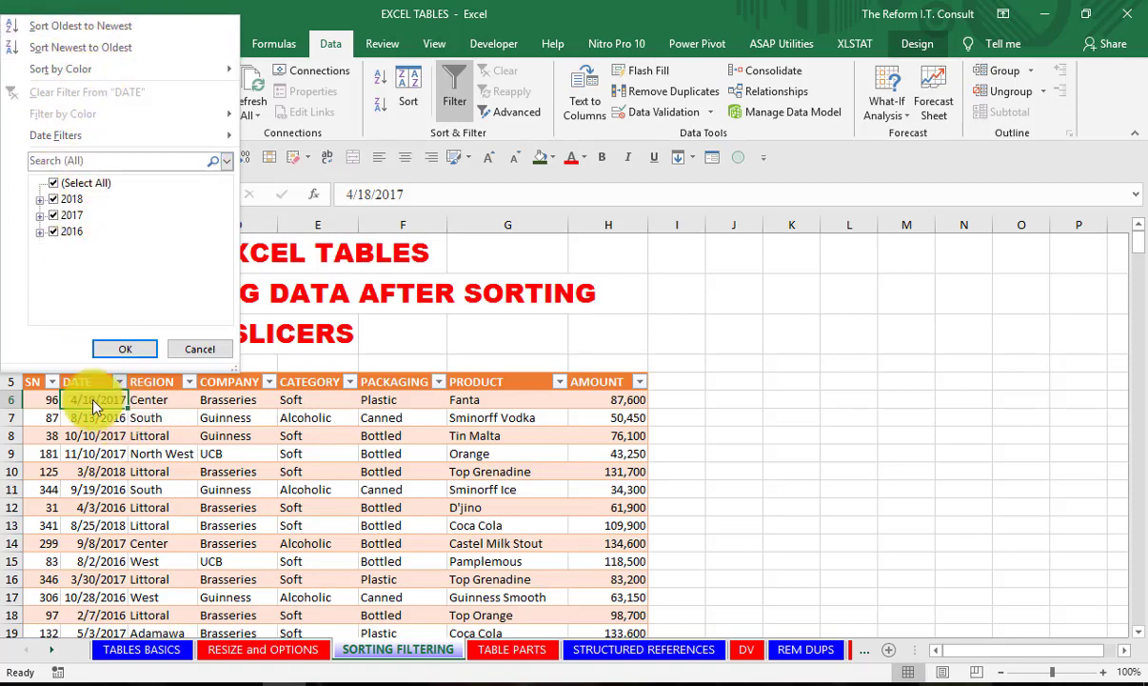
{"action": "left_click", "coordinate": [74, 26]}
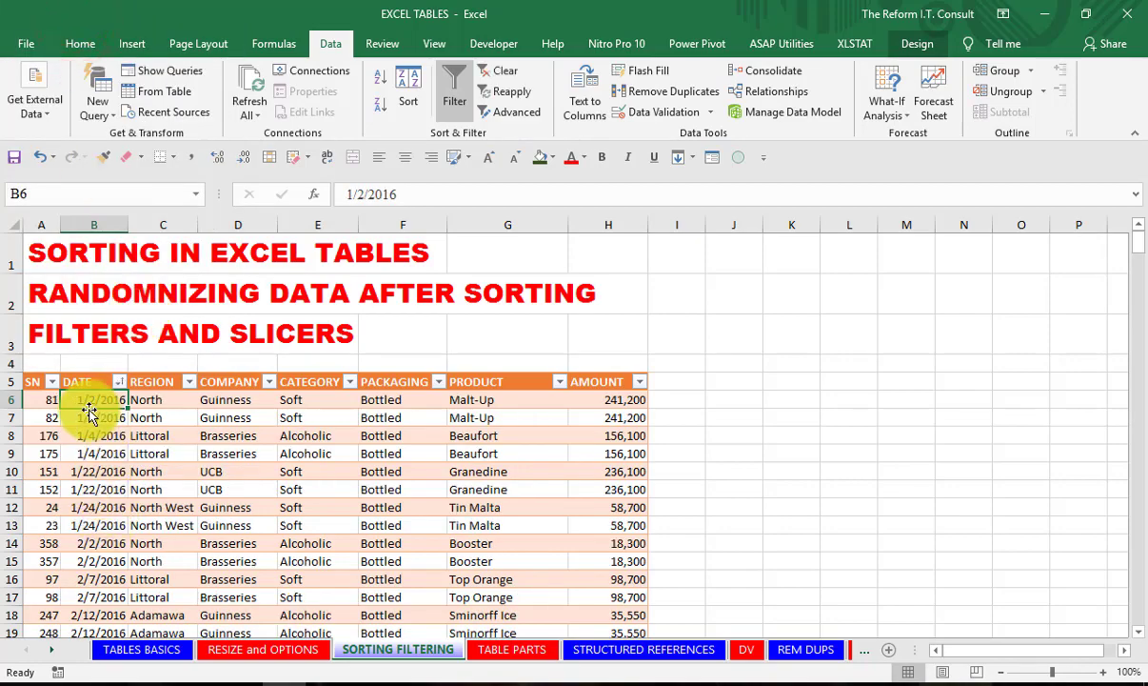
{"action": "scroll", "coordinate": [98, 394], "scroll_direction": "down", "scroll_amount": 20}
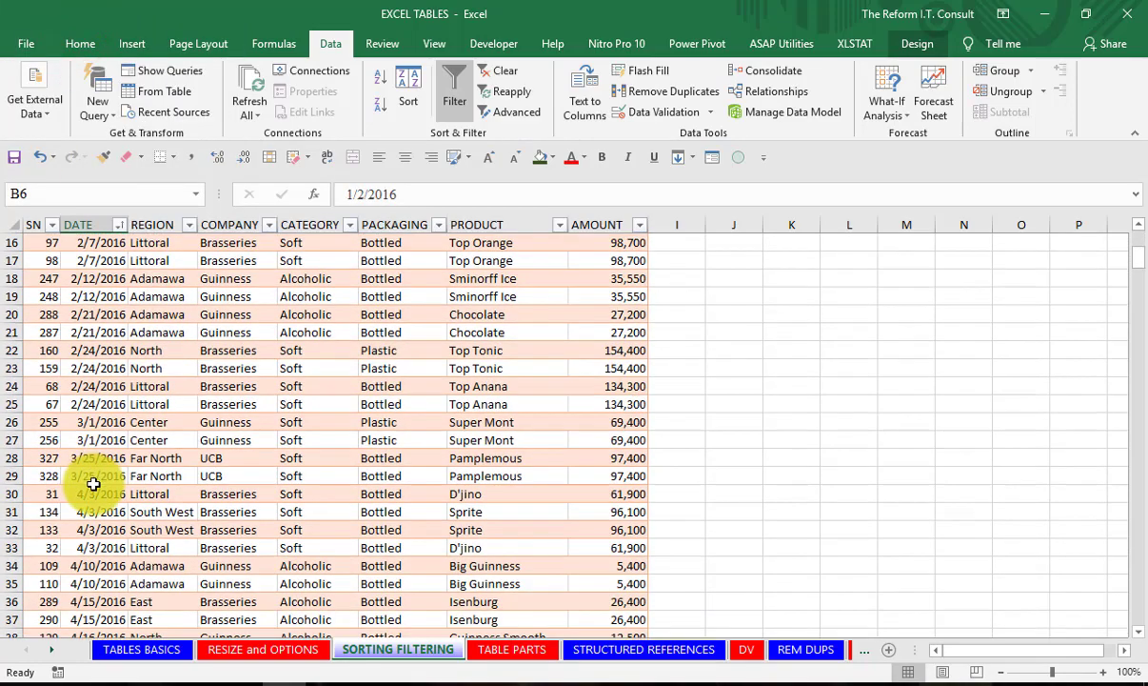
{"action": "scroll", "coordinate": [92, 514], "scroll_direction": "down", "scroll_amount": 20}
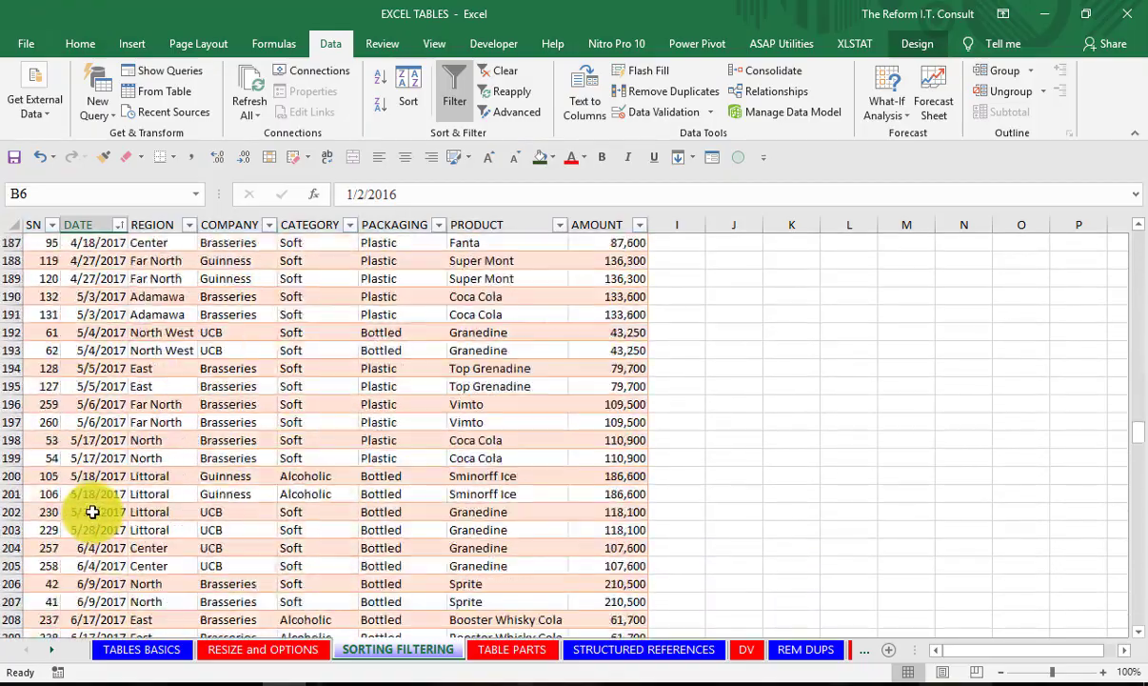
{"action": "scroll", "coordinate": [89, 514], "scroll_direction": "down", "scroll_amount": 2}
{"action": "scroll", "coordinate": [89, 514], "scroll_direction": "up", "scroll_amount": 6}
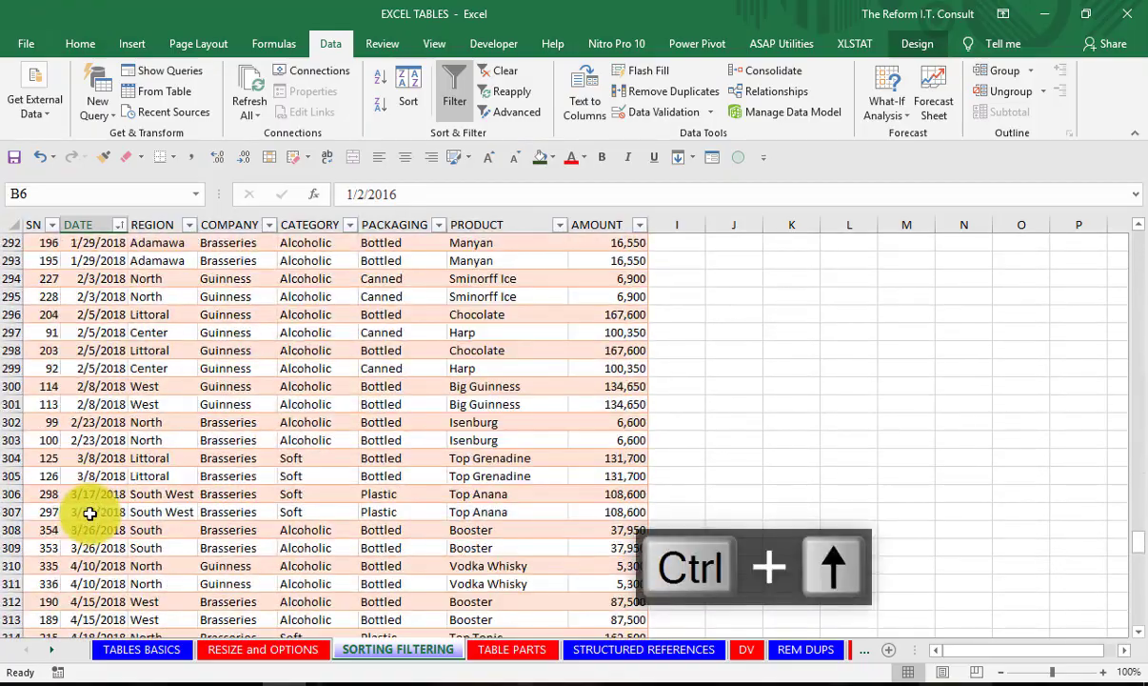
{"action": "key", "text": "ctrl+Up"}
{"action": "scroll", "coordinate": [96, 505], "scroll_direction": "up", "scroll_amount": 3}
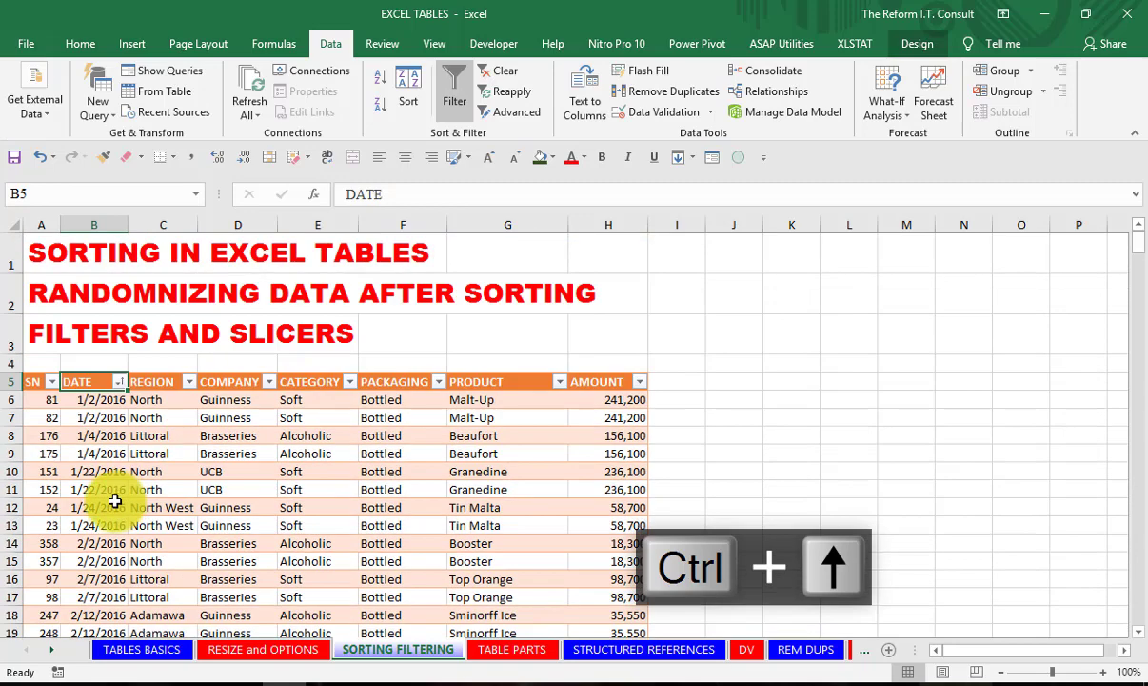
{"action": "left_click", "coordinate": [164, 382]}
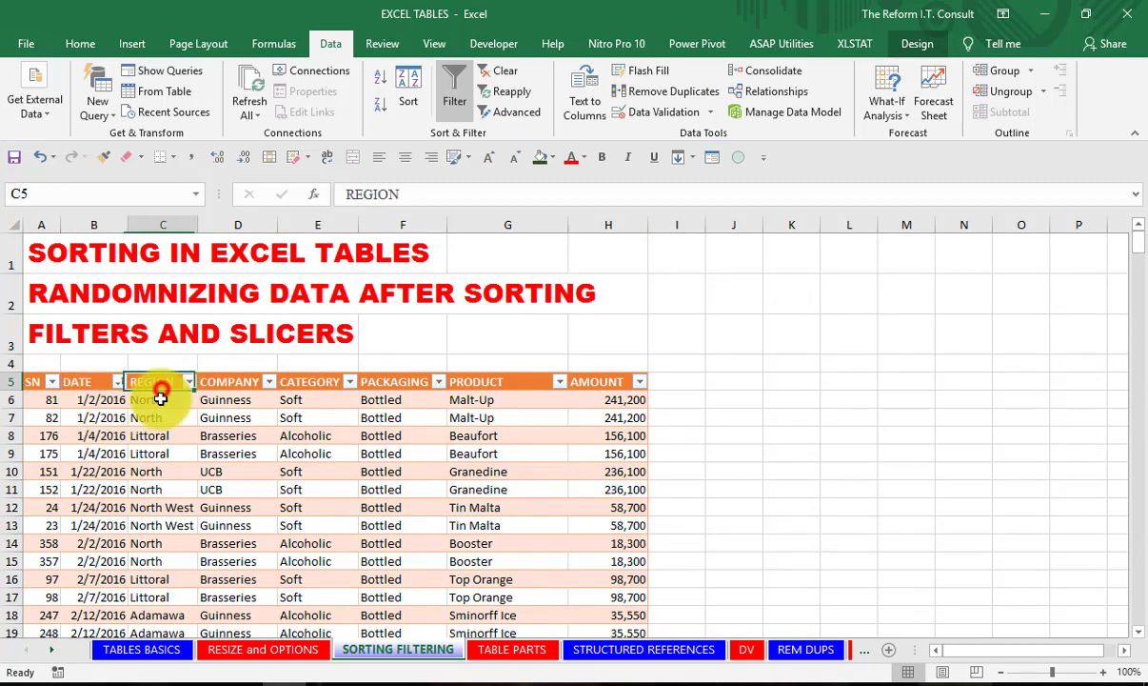
{"action": "left_click", "coordinate": [240, 383]}
{"action": "left_click", "coordinate": [318, 384]}
{"action": "left_click", "coordinate": [387, 382]}
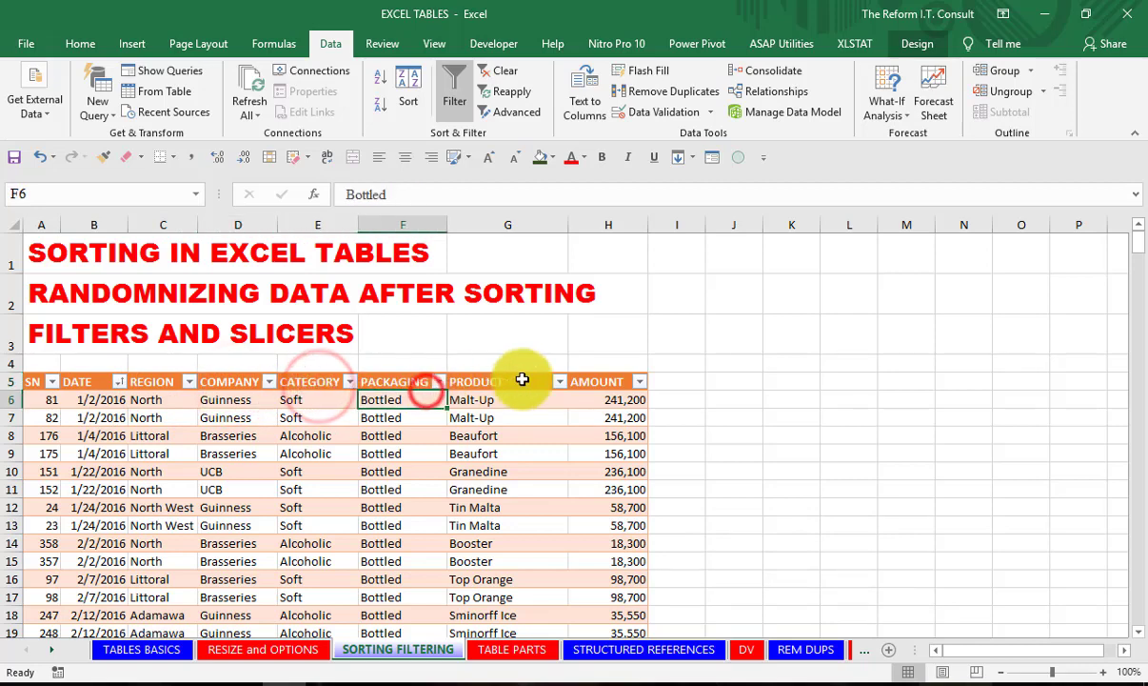
{"action": "left_click", "coordinate": [520, 381]}
{"action": "left_click_drag", "start_coordinate": [147, 384], "coordinate": [509, 383]}
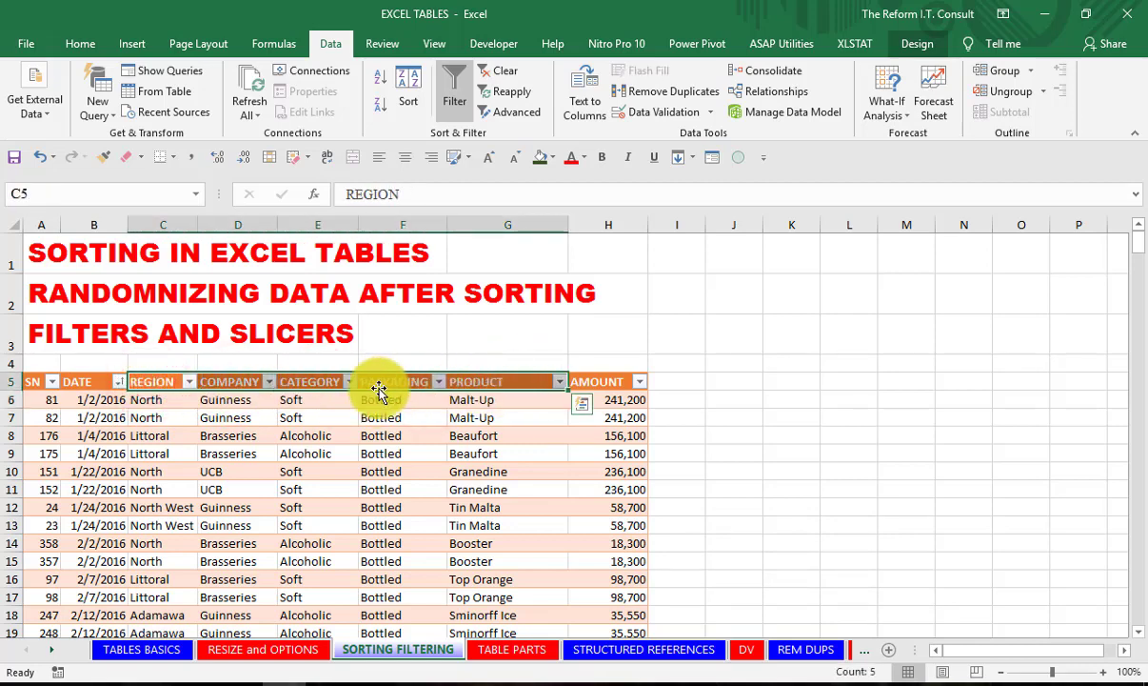
{"action": "left_click", "coordinate": [171, 380]}
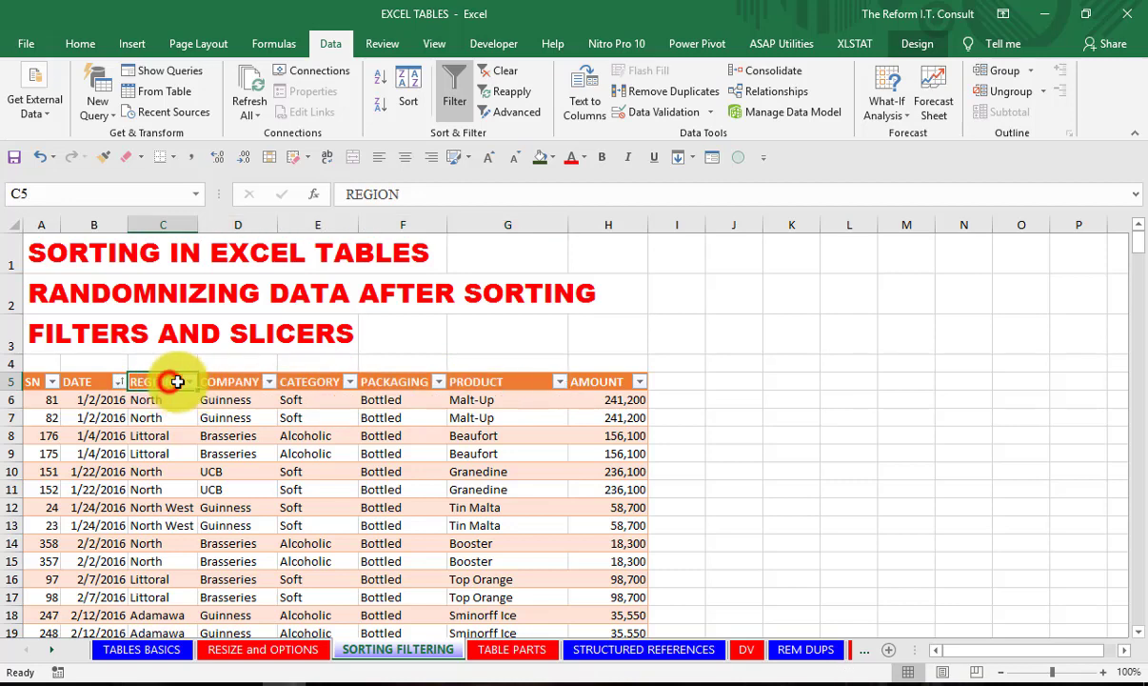
- View the sorting options for the REGION column, and select the record in row 9 across all table columns
{"action": "left_click", "coordinate": [188, 381]}
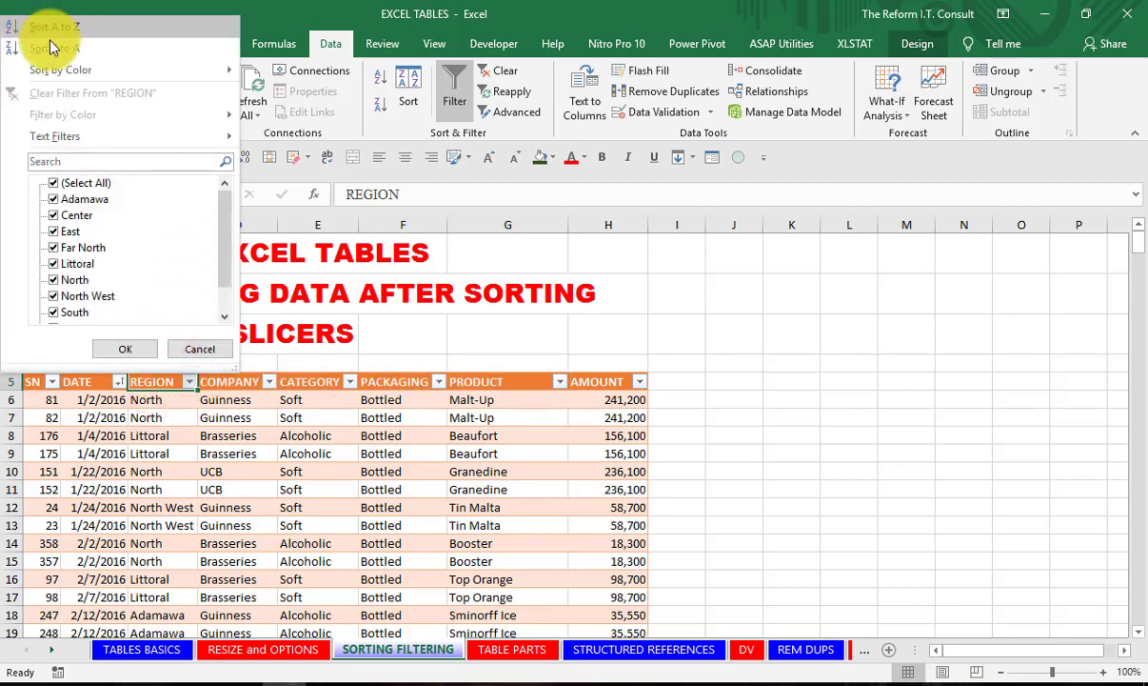
{"action": "mouse_move", "coordinate": [52, 73]}
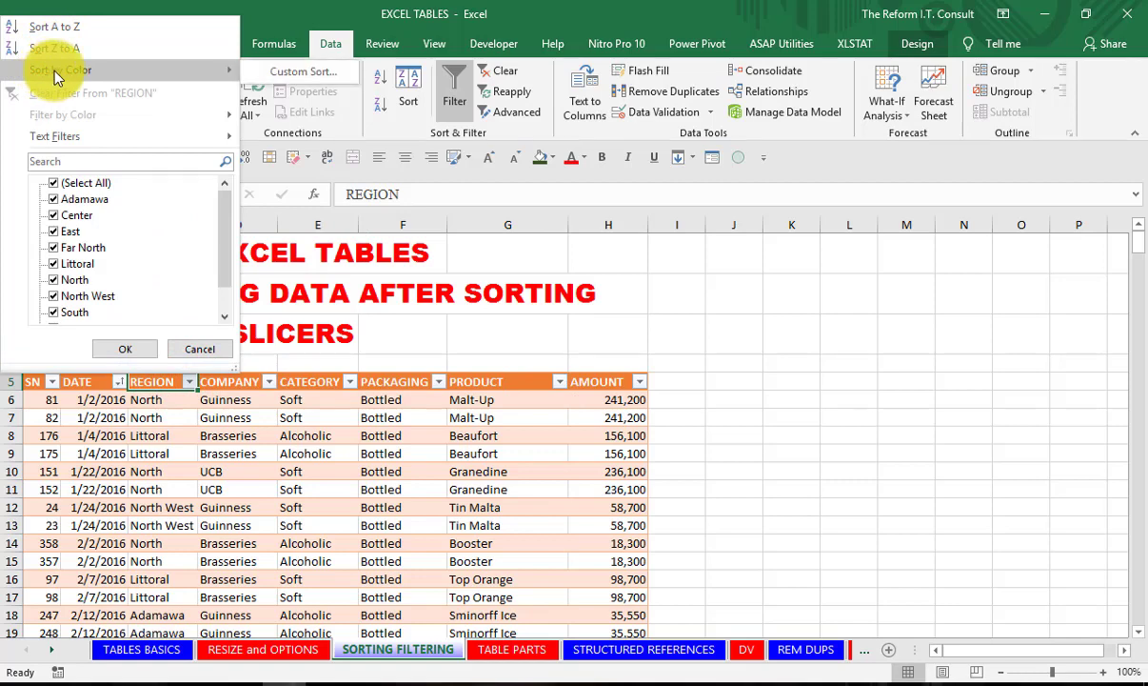
{"action": "left_click", "coordinate": [154, 462]}
{"action": "left_click", "coordinate": [55, 449]}
{"action": "left_click_drag", "start_coordinate": [44, 444], "coordinate": [605, 458]}
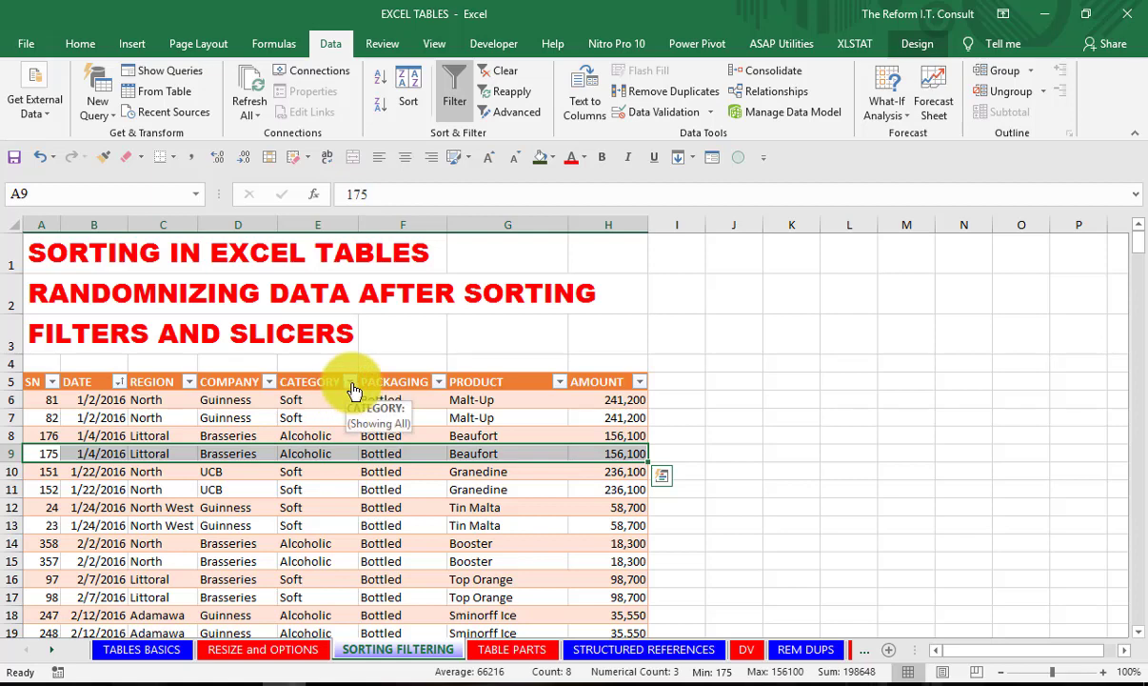
- Sort the table by CATEGORY from Z to A, followed by a sort on PACKAGING from A to Z
{"action": "left_click", "coordinate": [350, 380]}
{"action": "key", "text": "Escape"}
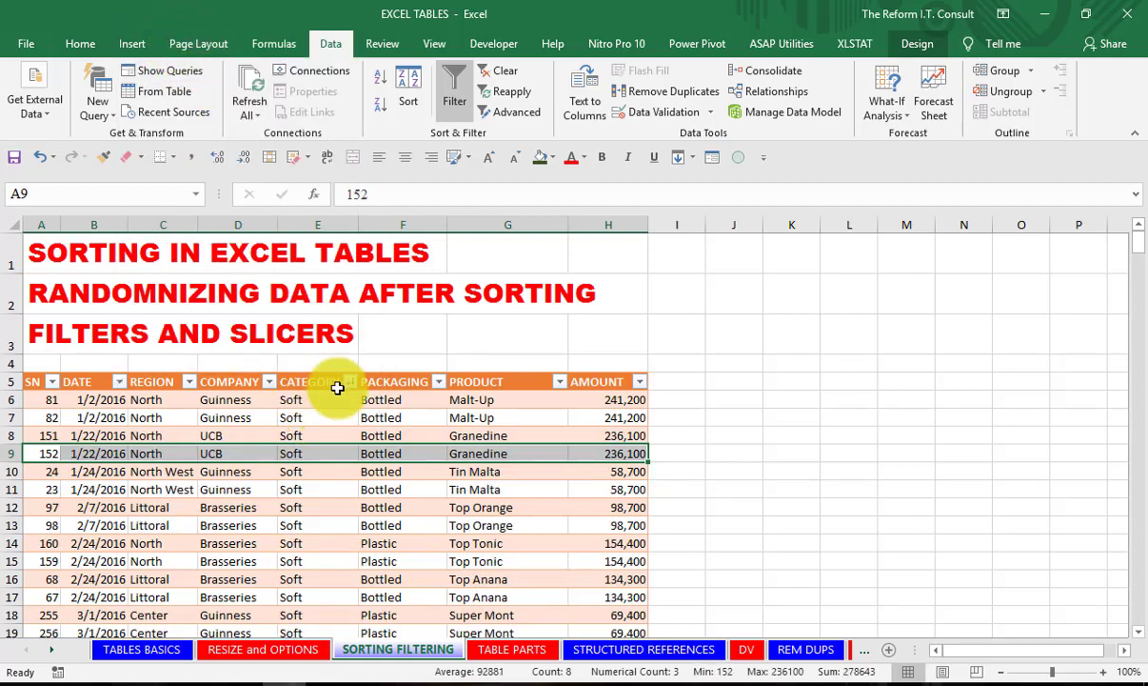
{"action": "left_click", "coordinate": [448, 382]}
{"action": "left_click", "coordinate": [438, 382]}
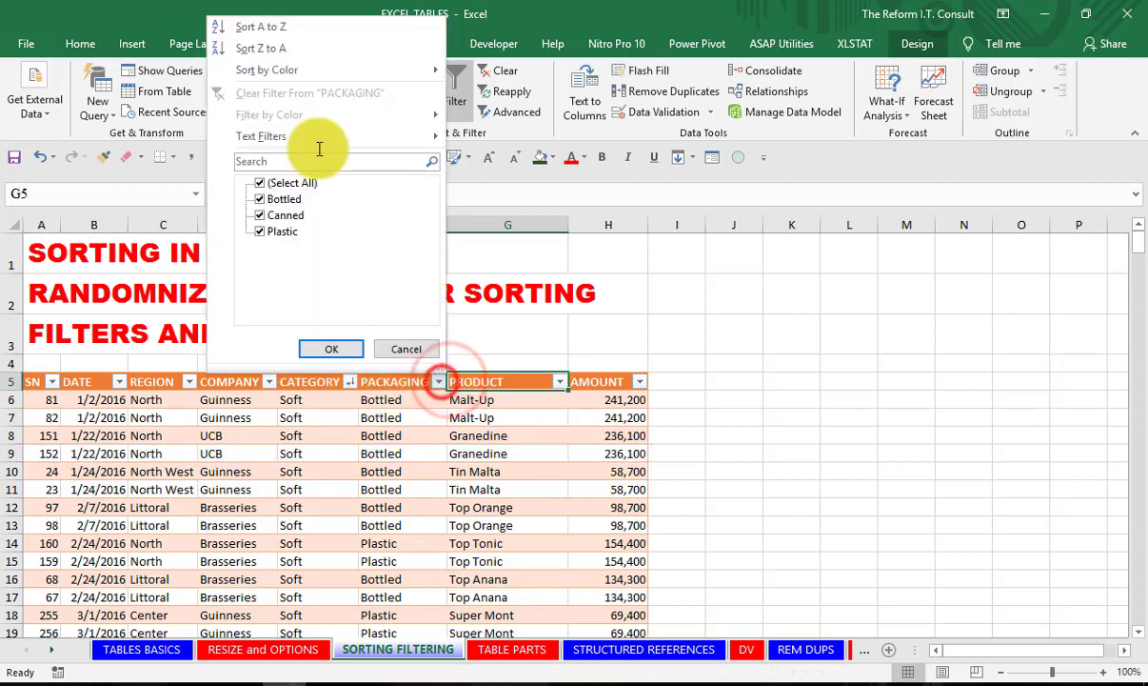
{"action": "left_click", "coordinate": [251, 24]}
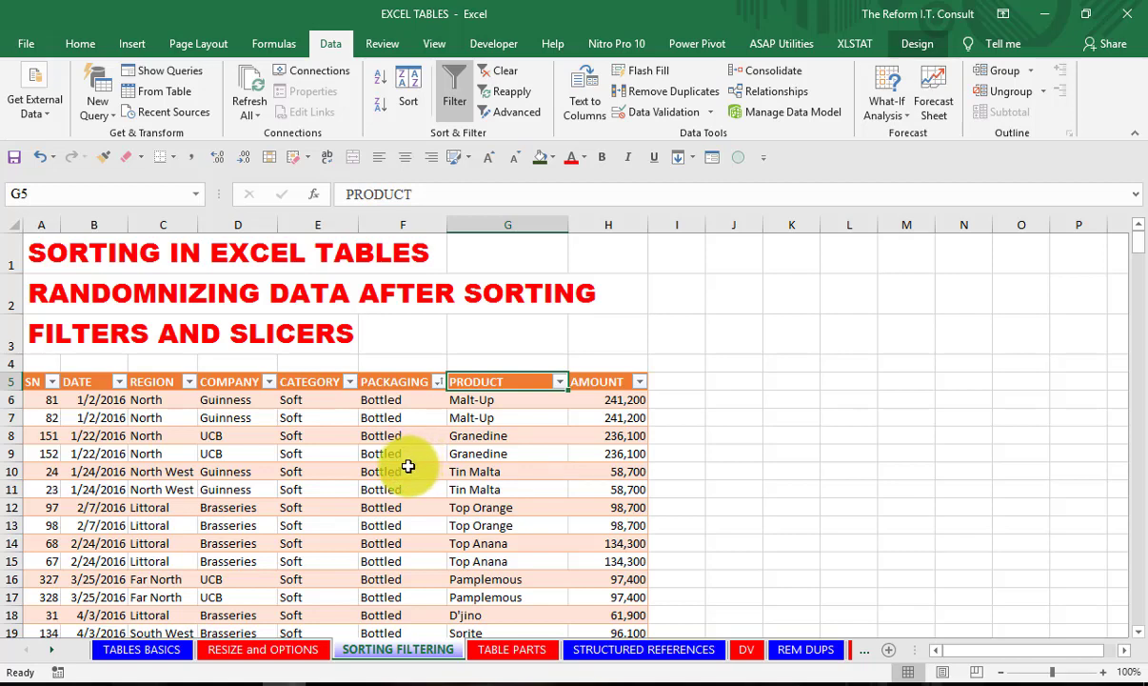
- Sort the table by the COMPANY column from A to Z and check how the categories are grouped down the rows
{"action": "left_click", "coordinate": [270, 387]}
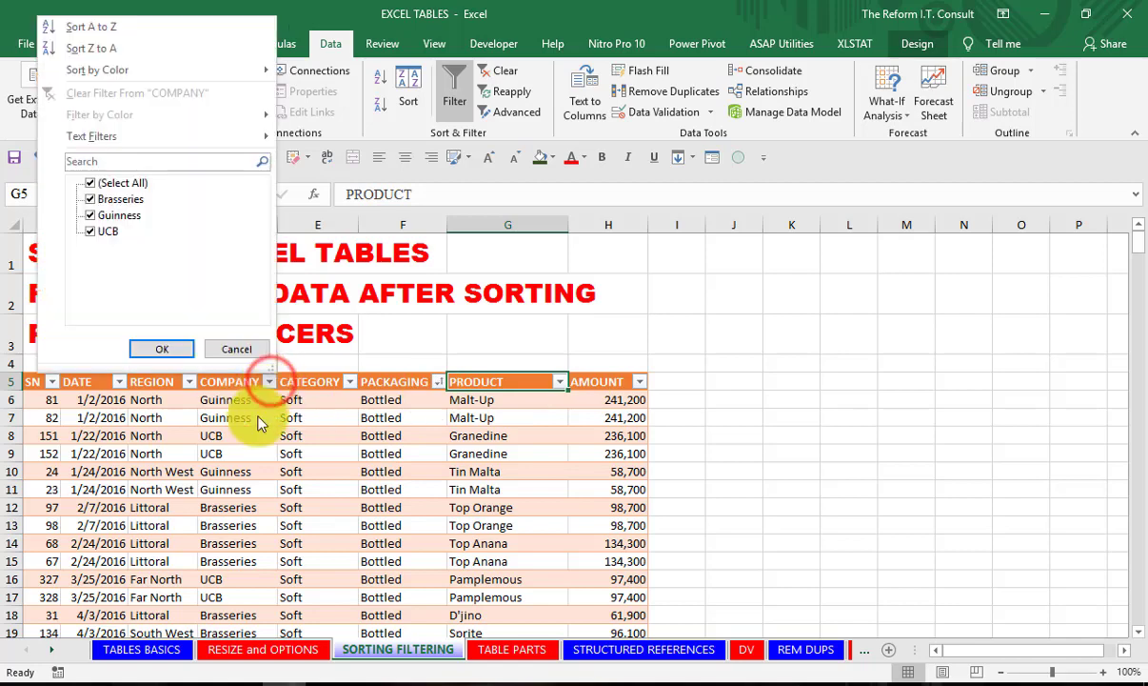
{"action": "left_click", "coordinate": [76, 20]}
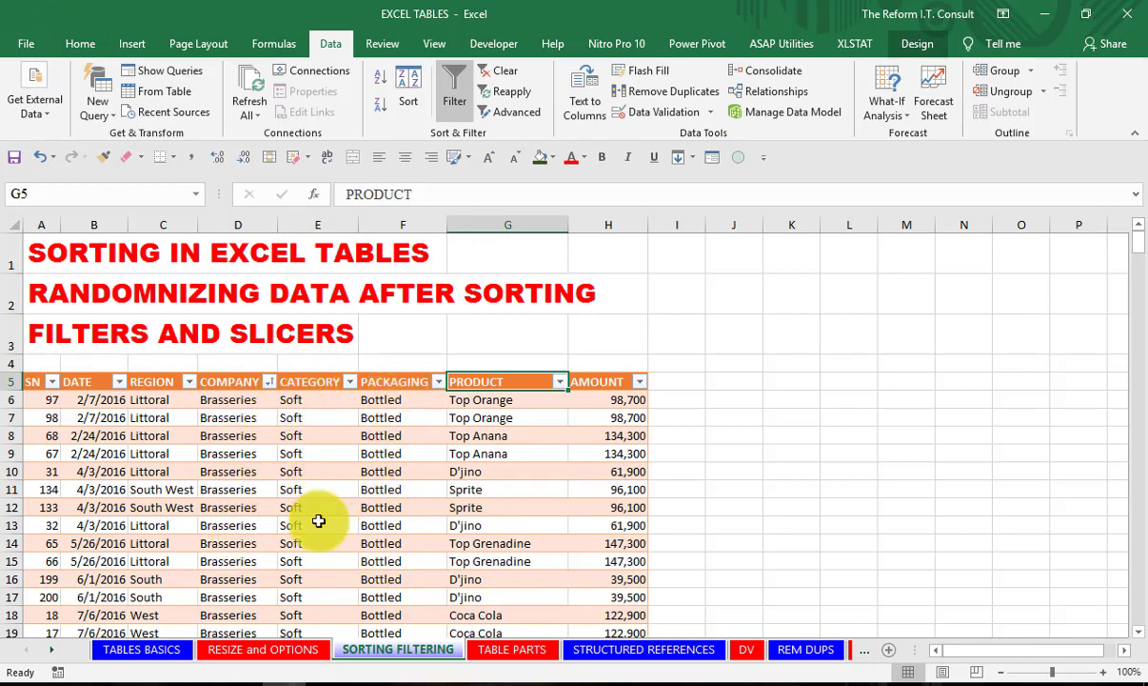
{"action": "scroll", "coordinate": [311, 558], "scroll_direction": "down", "scroll_amount": 17}
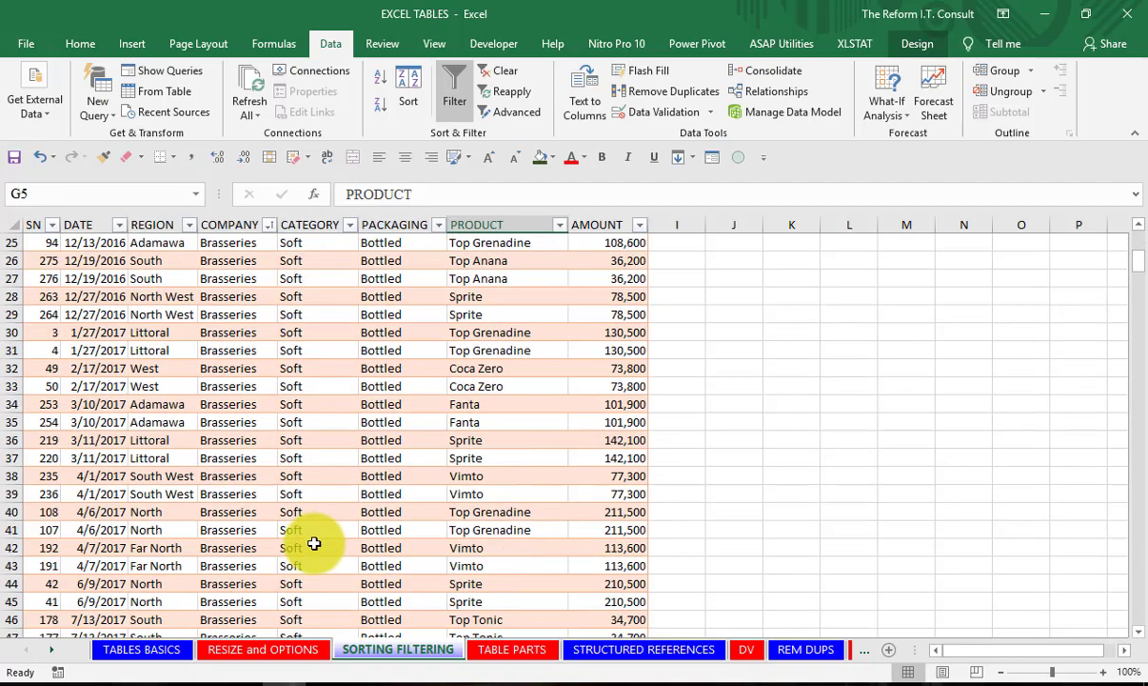
{"action": "scroll", "coordinate": [326, 528], "scroll_direction": "down", "scroll_amount": 7}
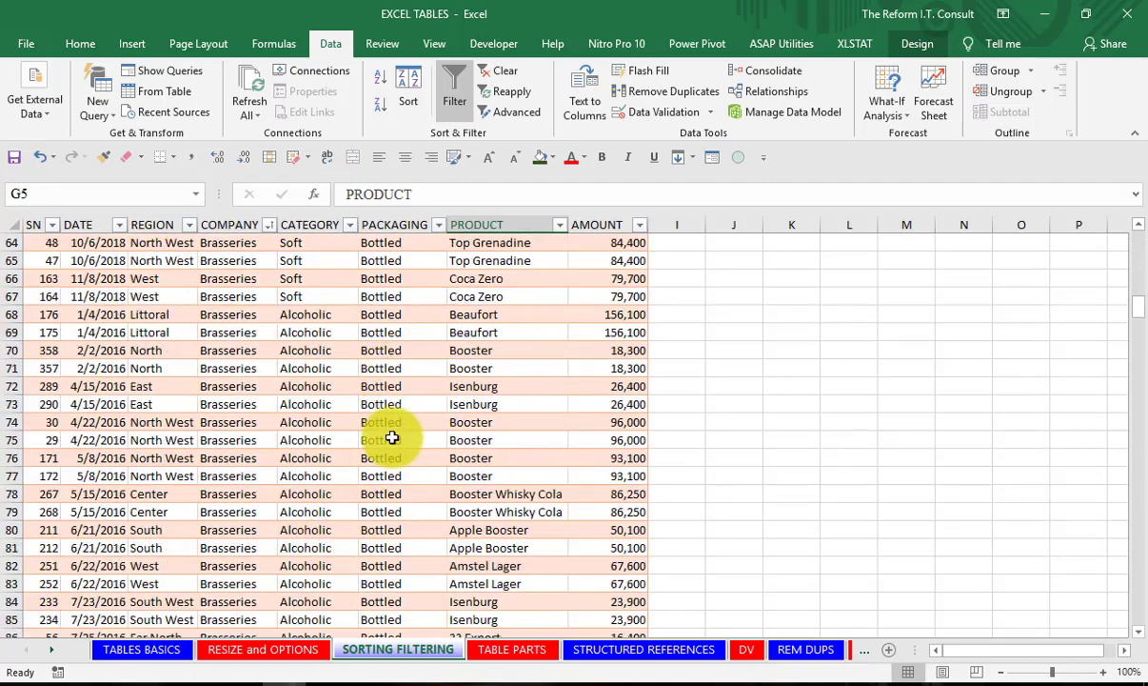
{"action": "scroll", "coordinate": [290, 302], "scroll_direction": "up", "scroll_amount": 7}
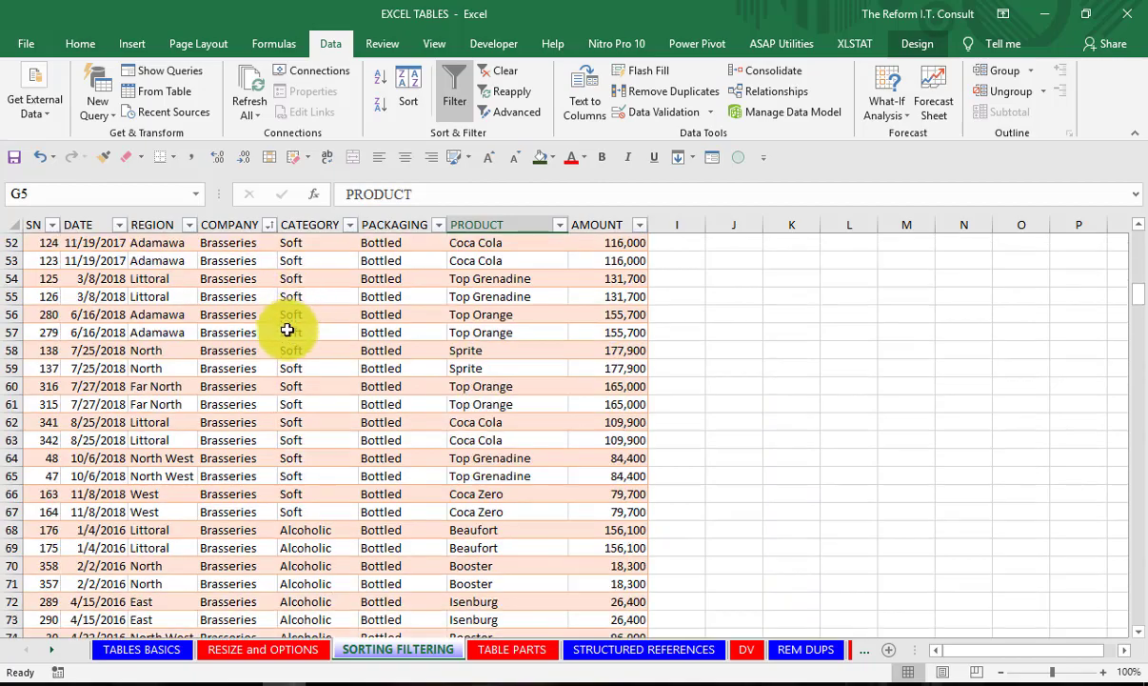
{"action": "scroll", "coordinate": [315, 448], "scroll_direction": "down", "scroll_amount": 8}
{"action": "scroll", "coordinate": [218, 376], "scroll_direction": "down", "scroll_amount": 8}
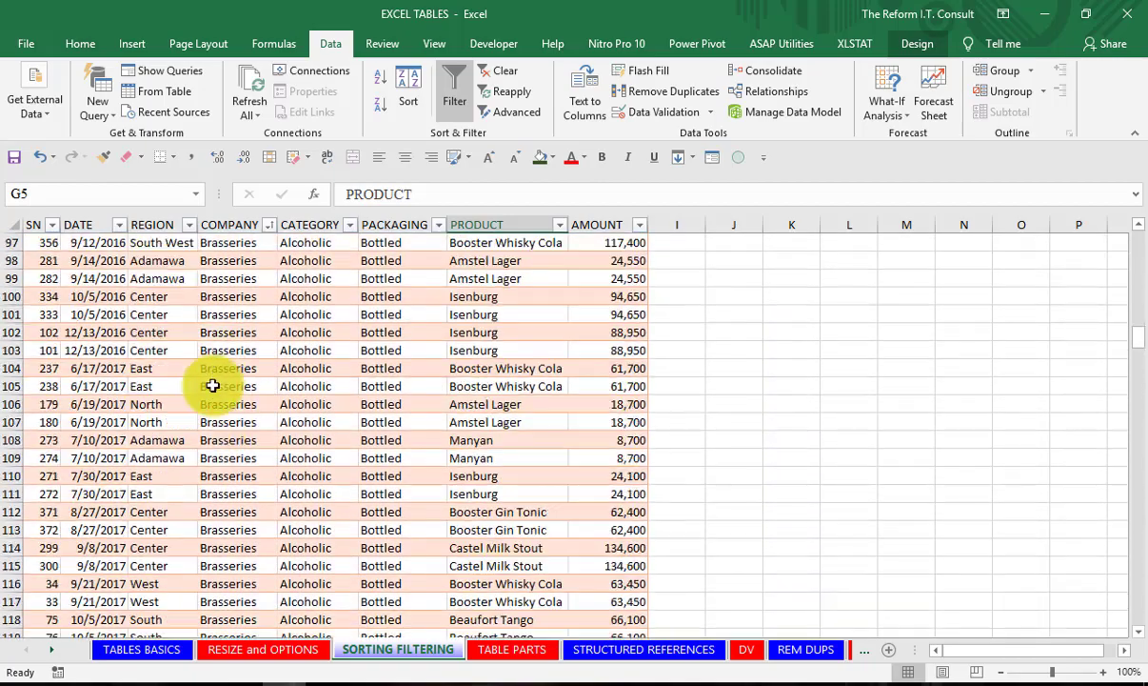
{"action": "scroll", "coordinate": [218, 382], "scroll_direction": "up", "scroll_amount": 11}
{"action": "scroll", "coordinate": [218, 382], "scroll_direction": "up", "scroll_amount": 20}
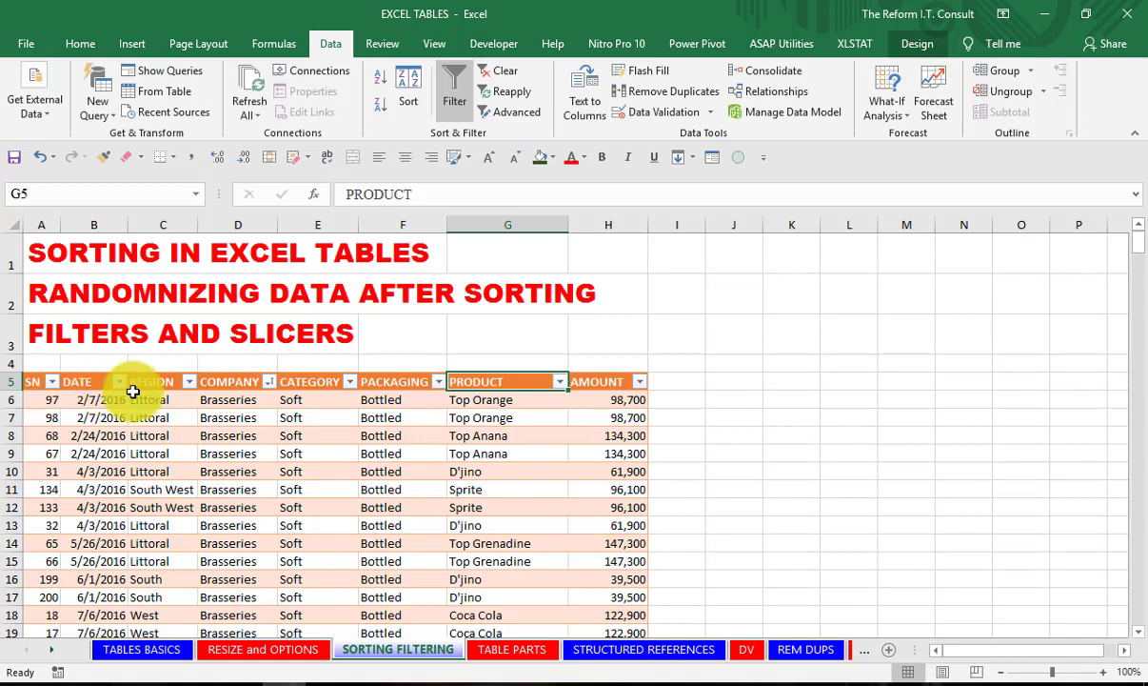
{"action": "left_click", "coordinate": [269, 381]}
{"action": "left_click", "coordinate": [351, 383]}
{"action": "left_click", "coordinate": [315, 435]}
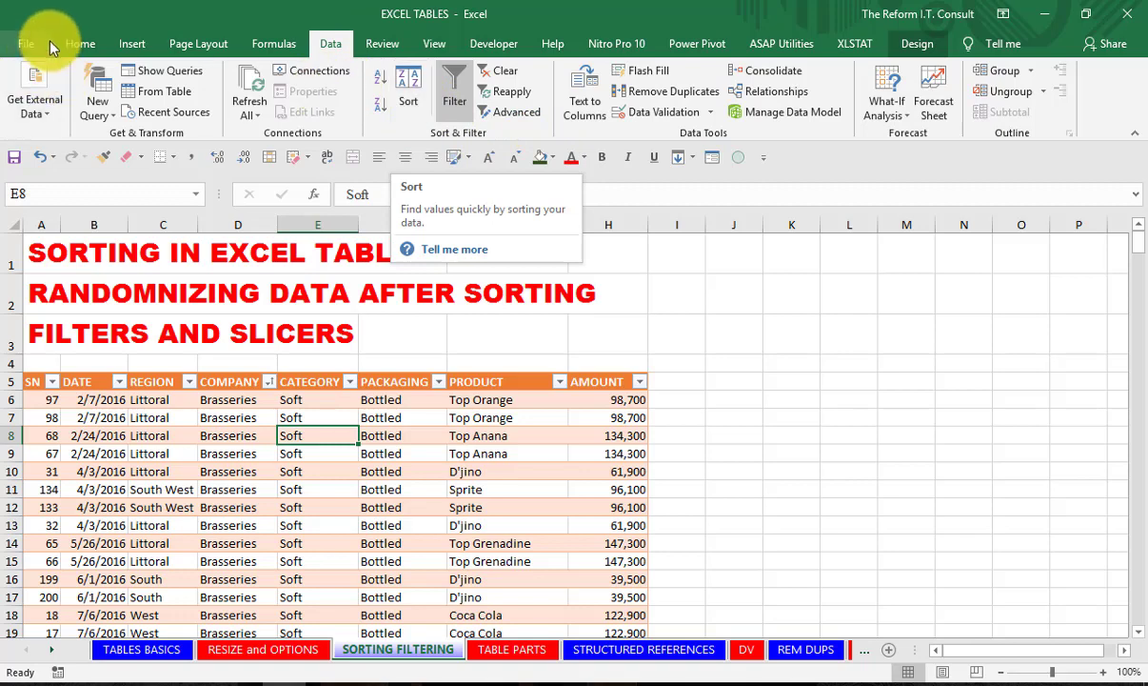
{"action": "left_click", "coordinate": [74, 48]}
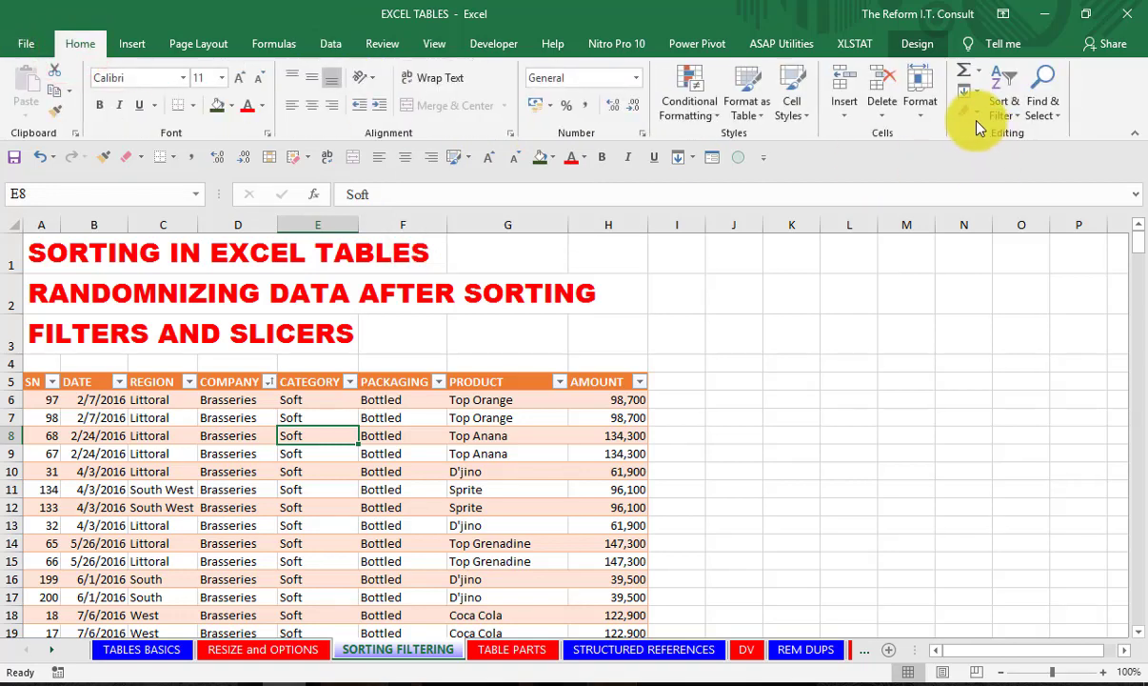
{"action": "left_click", "coordinate": [1017, 113]}
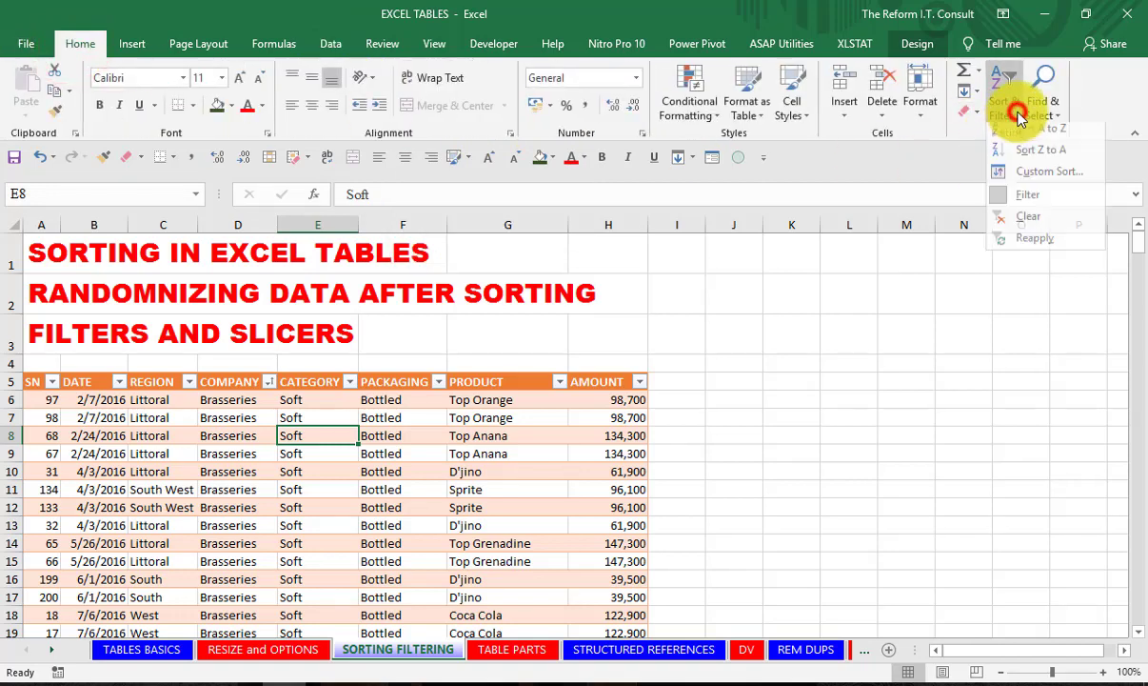
{"action": "left_click", "coordinate": [1038, 181]}
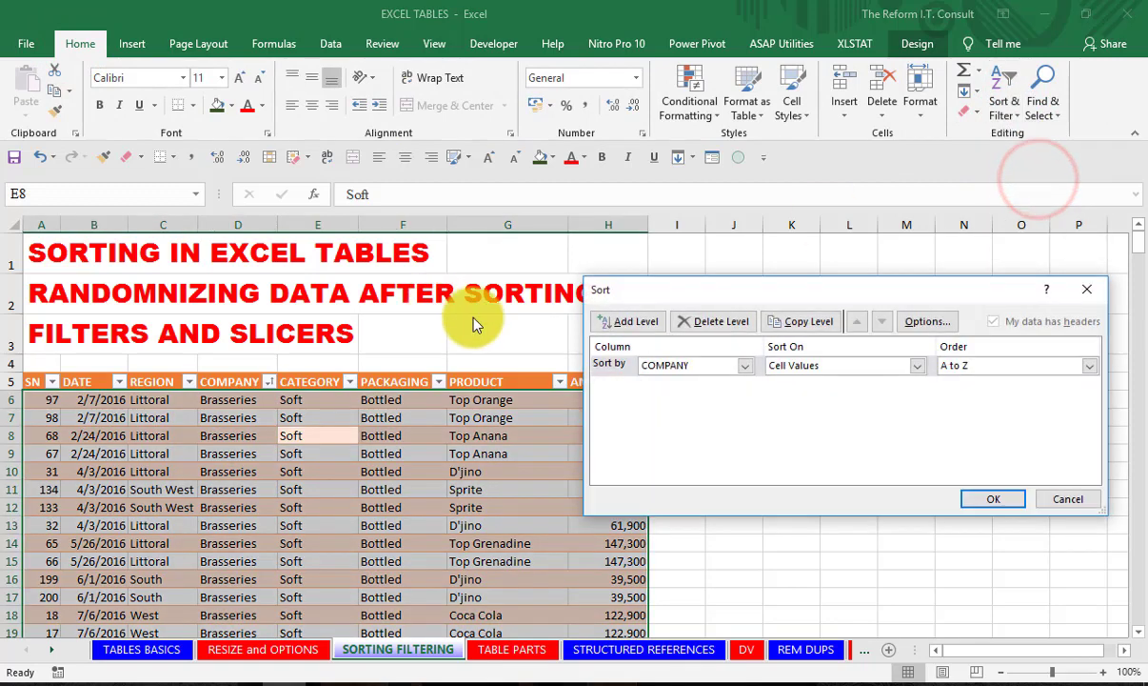
{"action": "left_click_drag", "start_coordinate": [694, 297], "coordinate": [485, 246]}
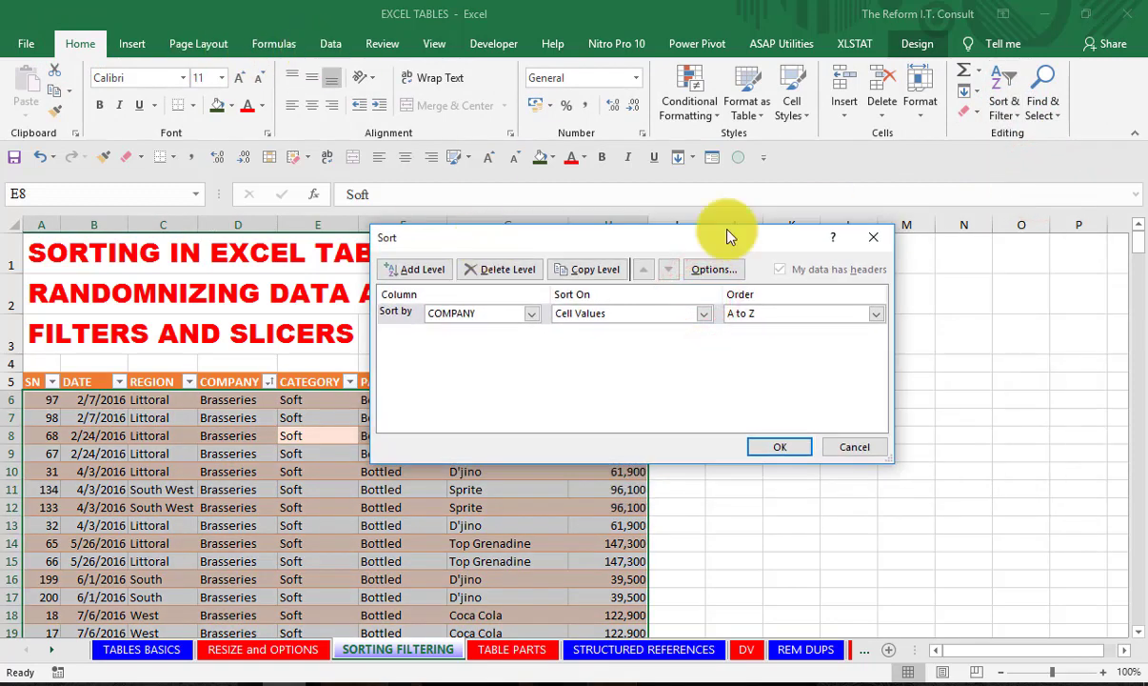
{"action": "left_click", "coordinate": [872, 238]}
- Set up a multi-level sort of the table by COMPANY, followed by REGION, both from A to Z
{"action": "left_click", "coordinate": [331, 44]}
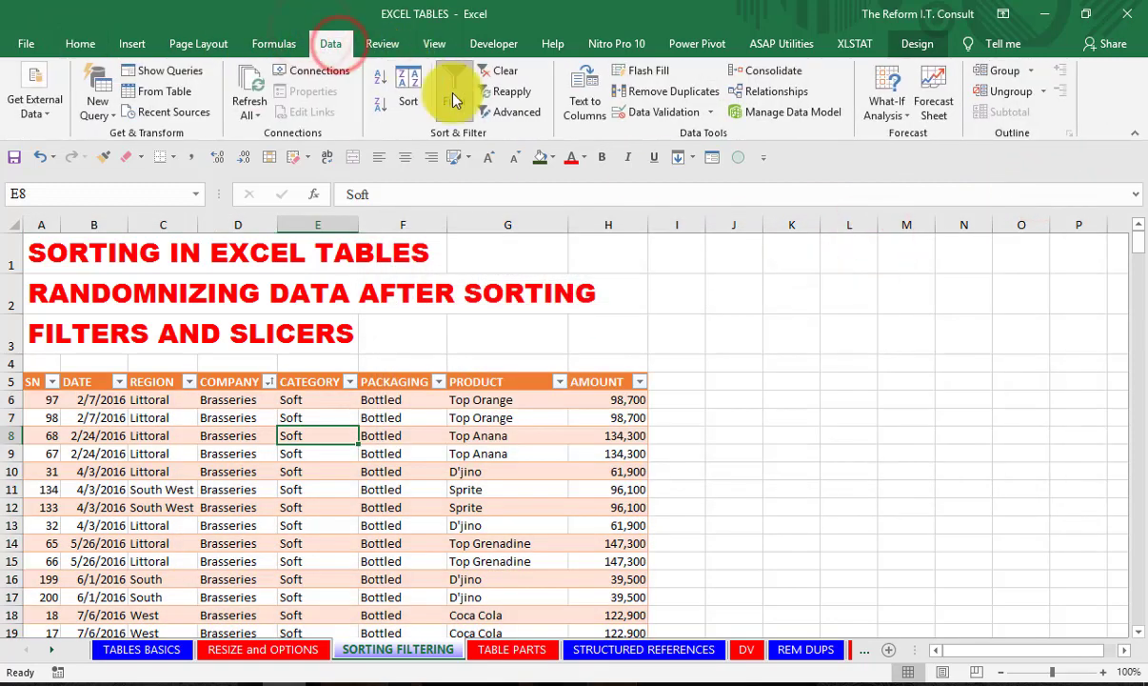
{"action": "left_click", "coordinate": [410, 85]}
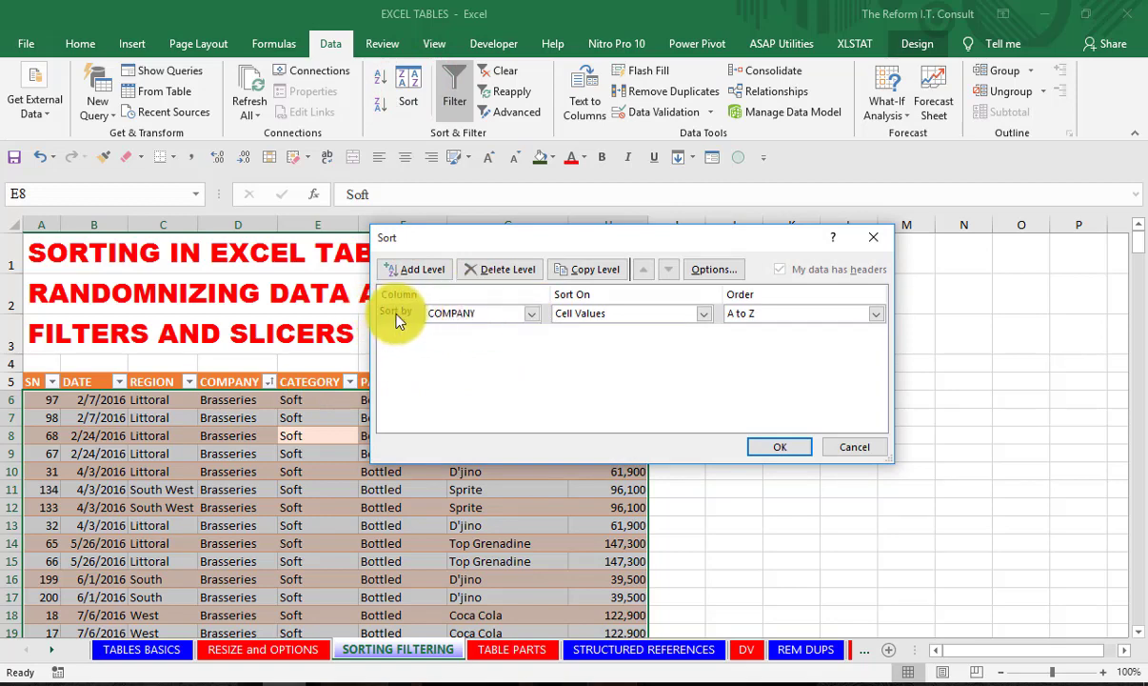
{"action": "left_click", "coordinate": [481, 314]}
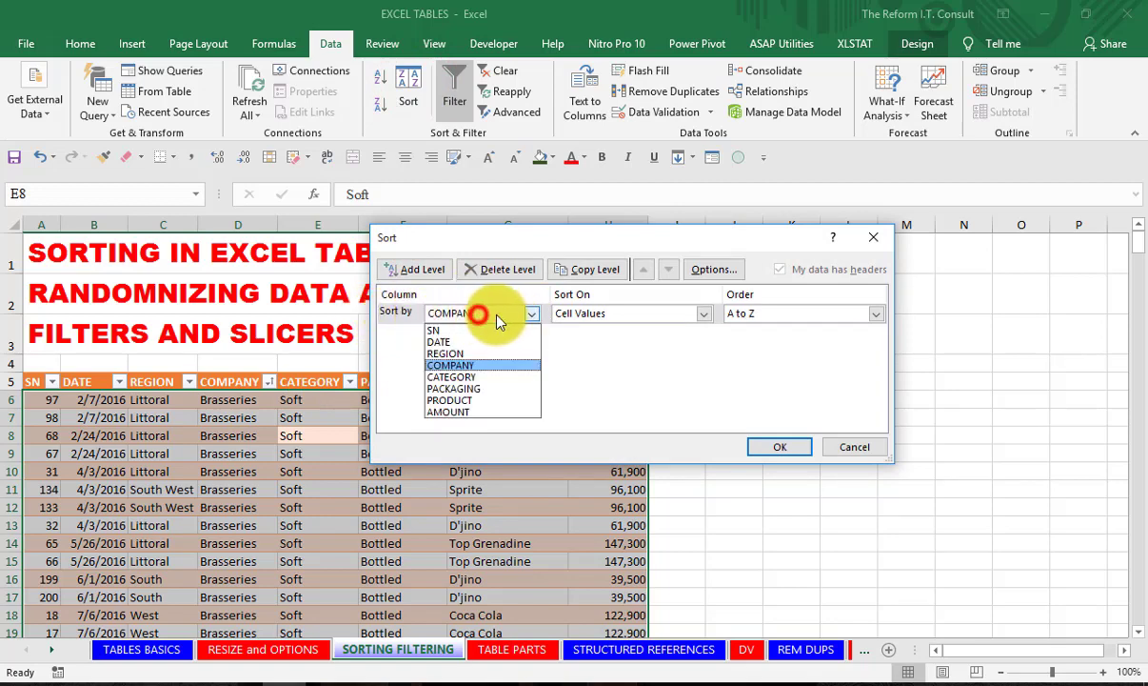
{"action": "left_click", "coordinate": [448, 367]}
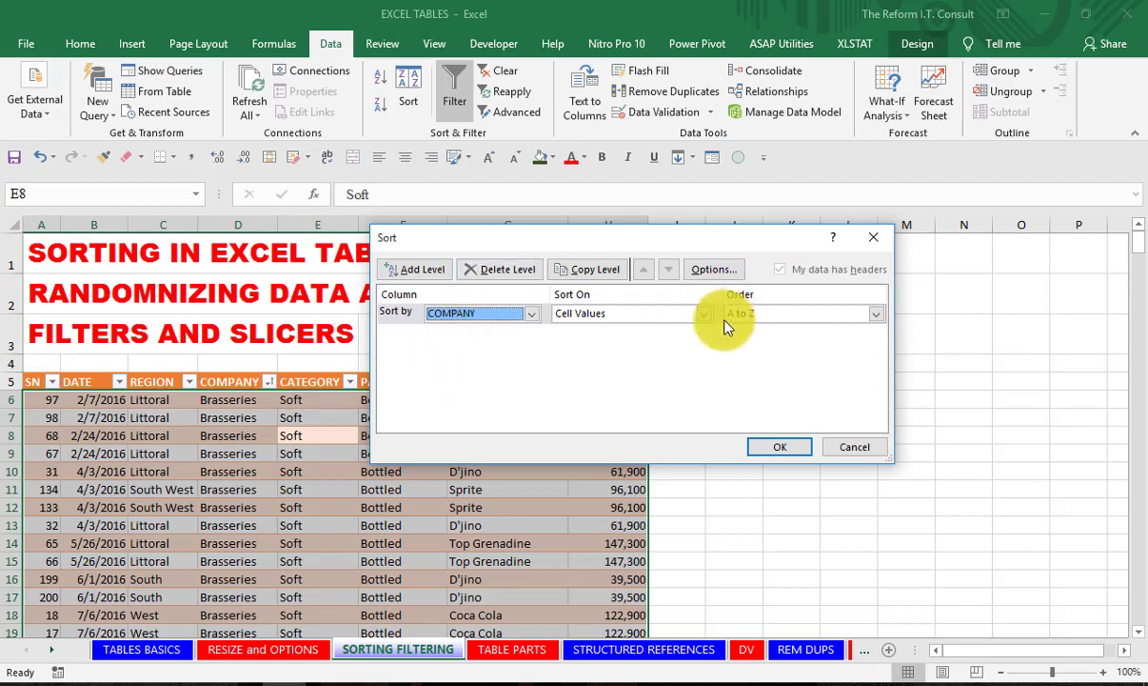
{"action": "left_click", "coordinate": [430, 269]}
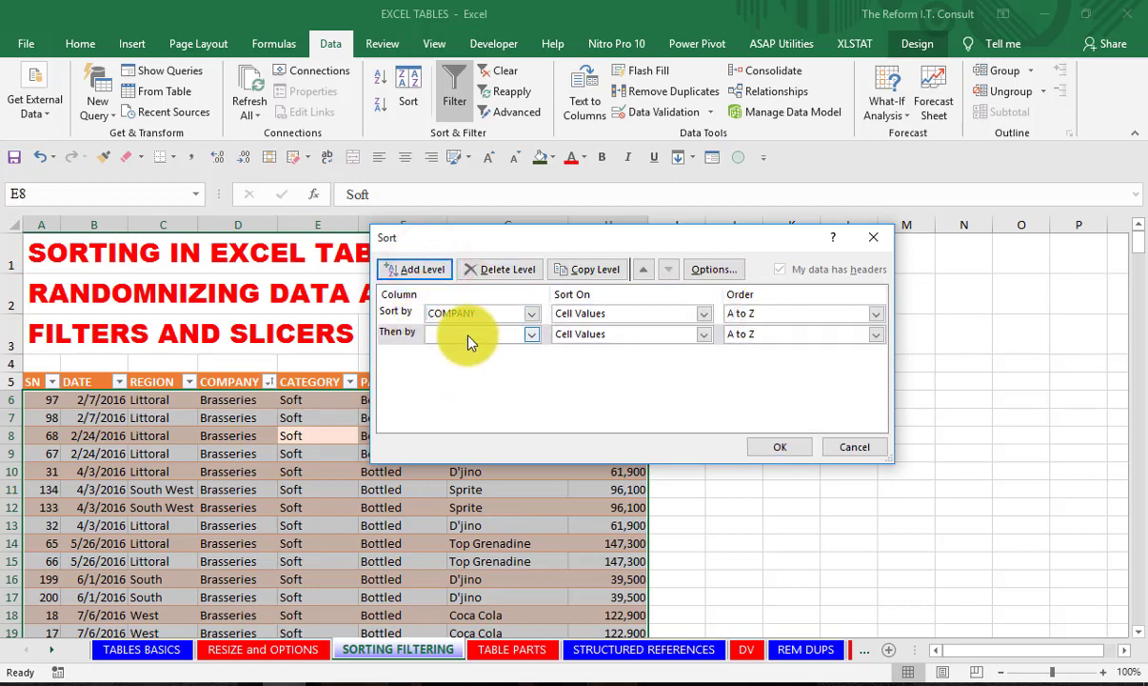
{"action": "left_click", "coordinate": [468, 338]}
{"action": "left_click", "coordinate": [464, 377]}
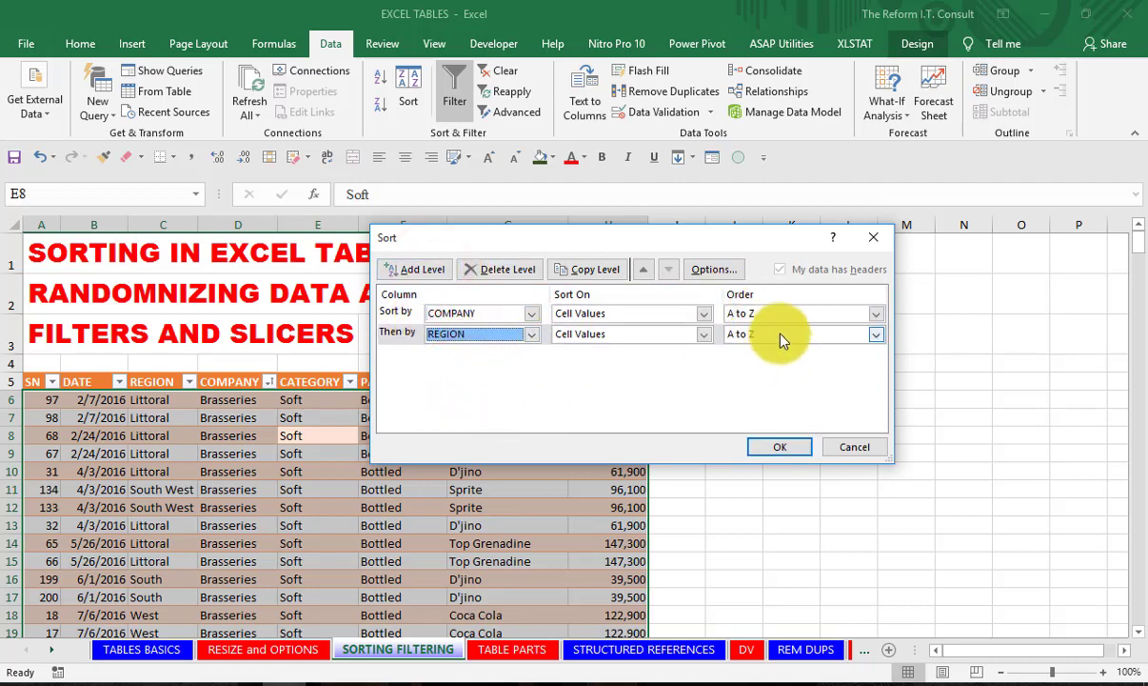
- Add AMOUNT from largest to smallest as the third sort level, apply the sort and check the row order
{"action": "left_click", "coordinate": [424, 271]}
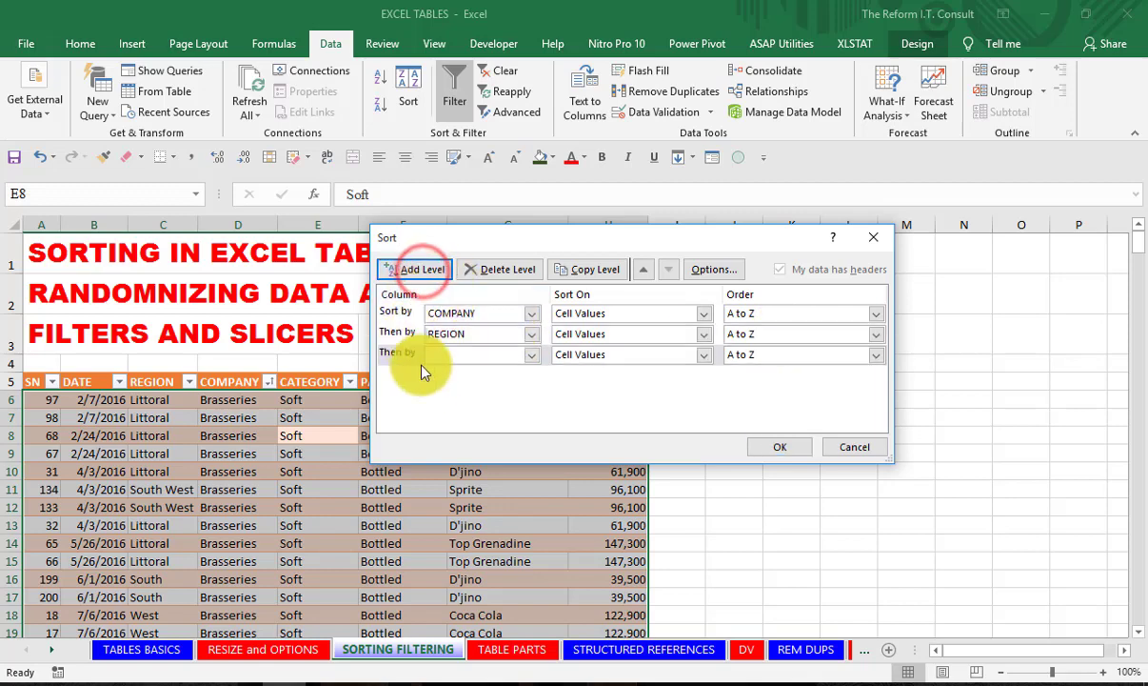
{"action": "left_click", "coordinate": [491, 357]}
{"action": "left_click", "coordinate": [466, 447]}
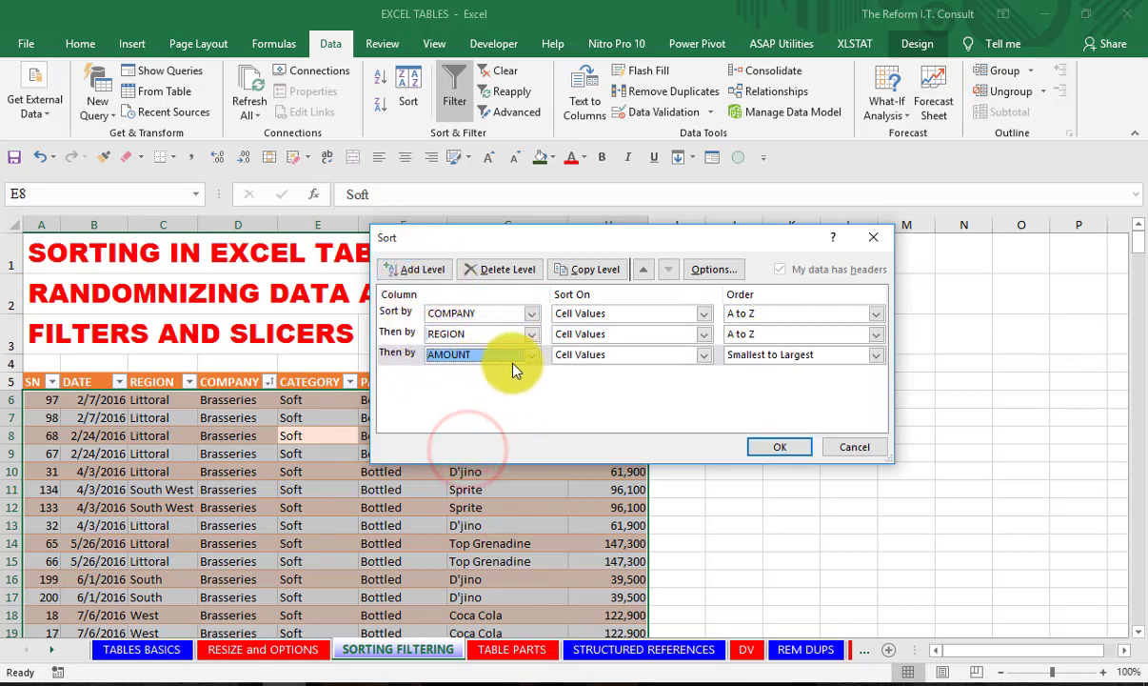
{"action": "left_click", "coordinate": [795, 357]}
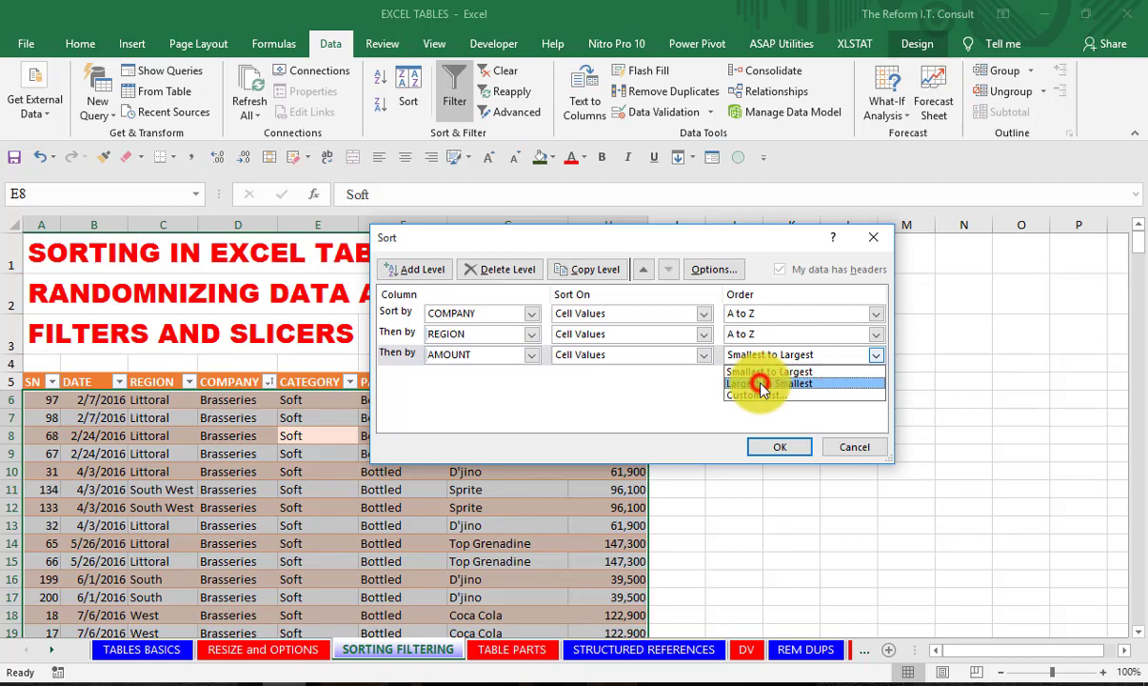
{"action": "left_click", "coordinate": [760, 384]}
{"action": "left_click", "coordinate": [770, 448]}
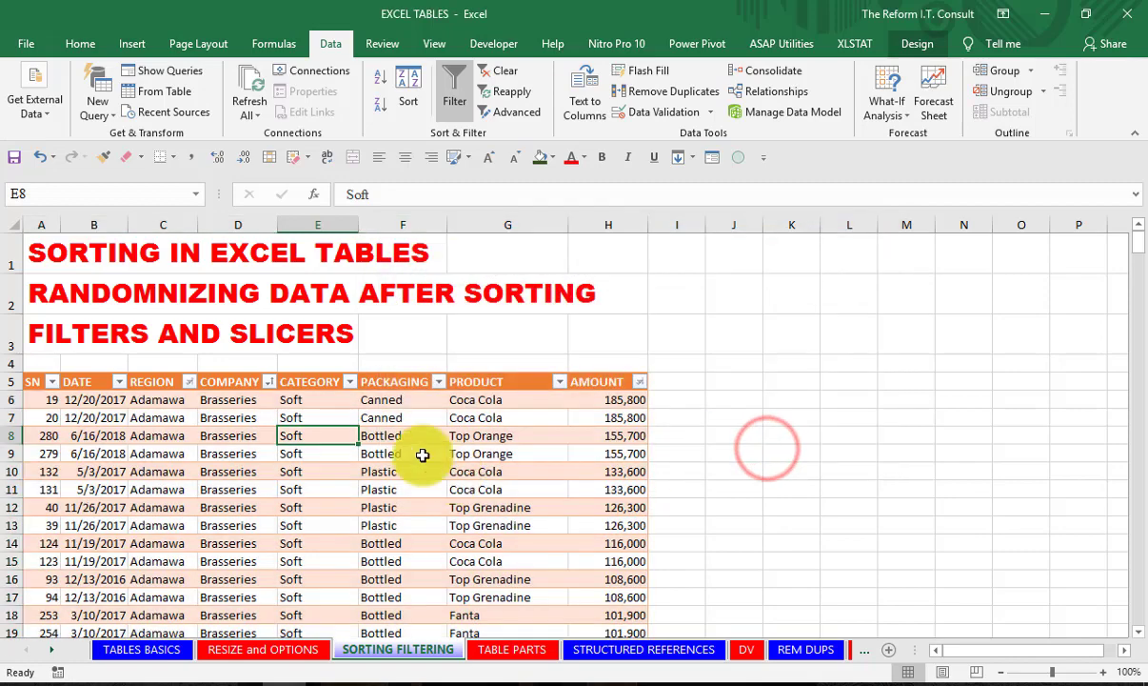
{"action": "scroll", "coordinate": [350, 392], "scroll_direction": "down", "scroll_amount": 1}
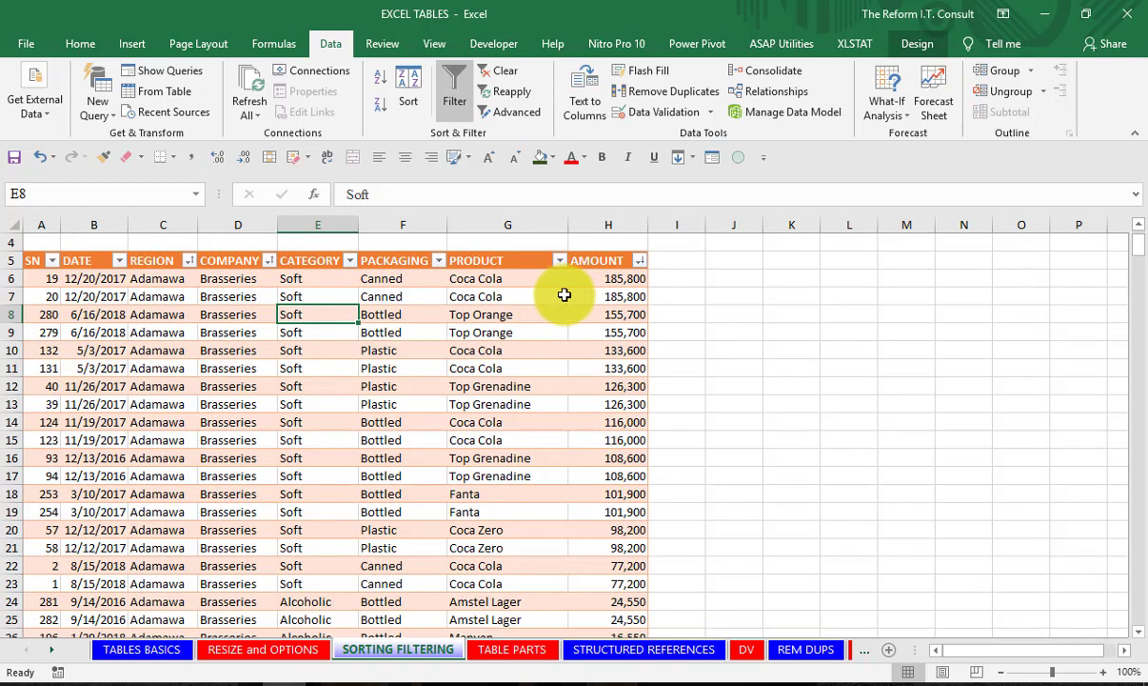
{"action": "scroll", "coordinate": [599, 501], "scroll_direction": "down", "scroll_amount": 3}
{"action": "scroll", "coordinate": [600, 501], "scroll_direction": "up", "scroll_amount": 4}
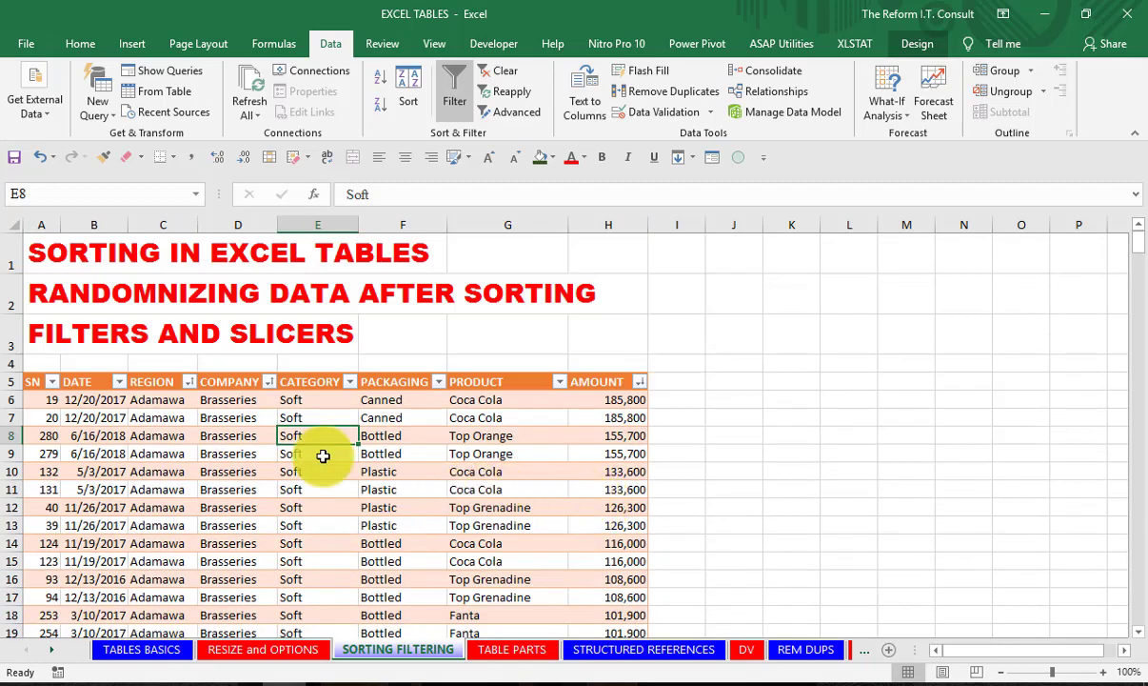
- Delete the AMOUNT level from the table's custom sort
{"action": "left_click", "coordinate": [354, 474]}
{"action": "left_click", "coordinate": [406, 93]}
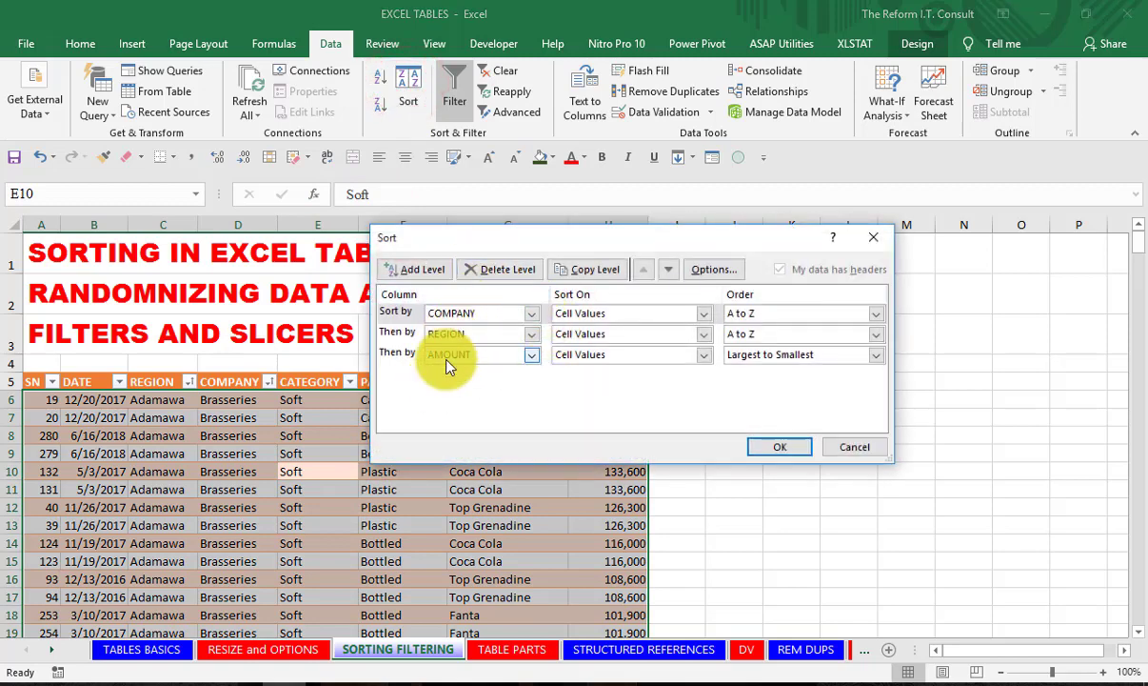
{"action": "left_click", "coordinate": [446, 360]}
{"action": "left_click", "coordinate": [441, 354]}
{"action": "left_click", "coordinate": [504, 270]}
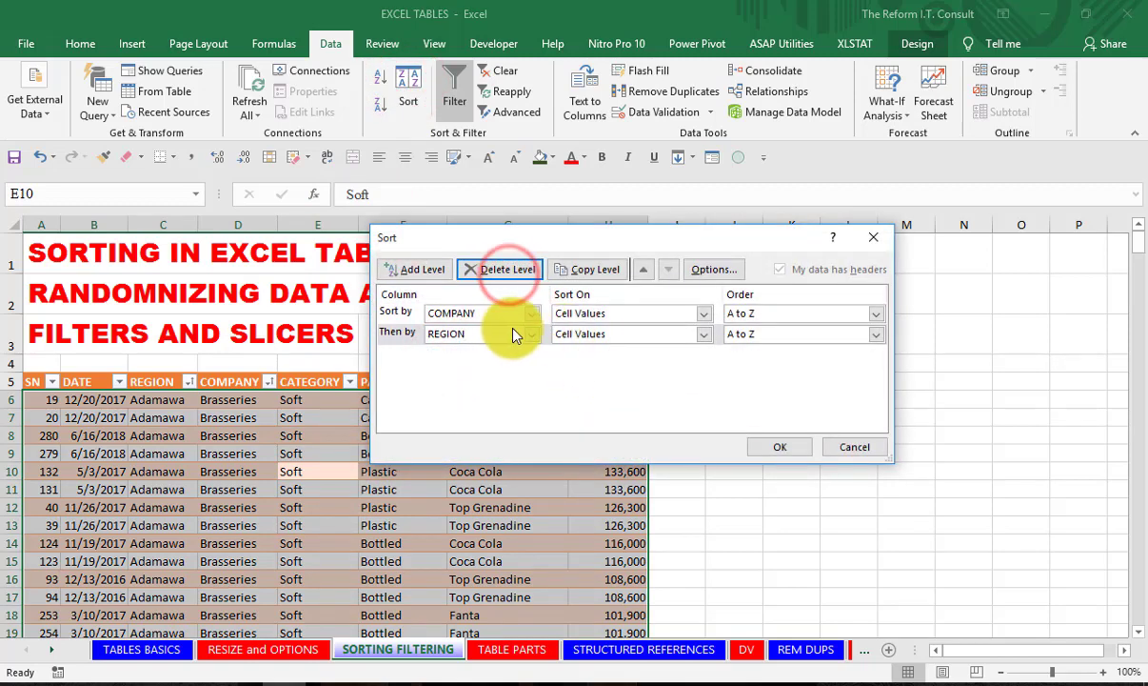
- Delete the REGION and COMPANY sort levels, confirm the empty sort and check the order down the rows
{"action": "left_click", "coordinate": [514, 332]}
{"action": "left_click", "coordinate": [504, 271]}
{"action": "left_click", "coordinate": [448, 331]}
{"action": "left_click", "coordinate": [505, 271]}
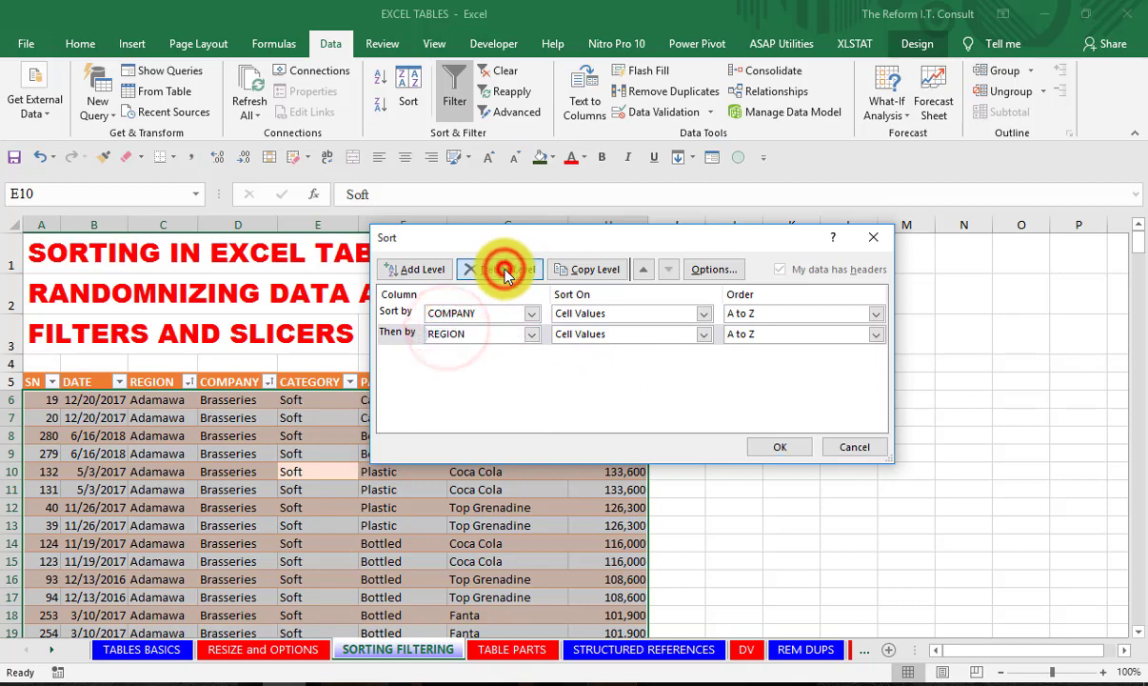
{"action": "left_click", "coordinate": [504, 270]}
{"action": "left_click", "coordinate": [456, 312]}
{"action": "left_click", "coordinate": [507, 269]}
{"action": "left_click", "coordinate": [506, 268]}
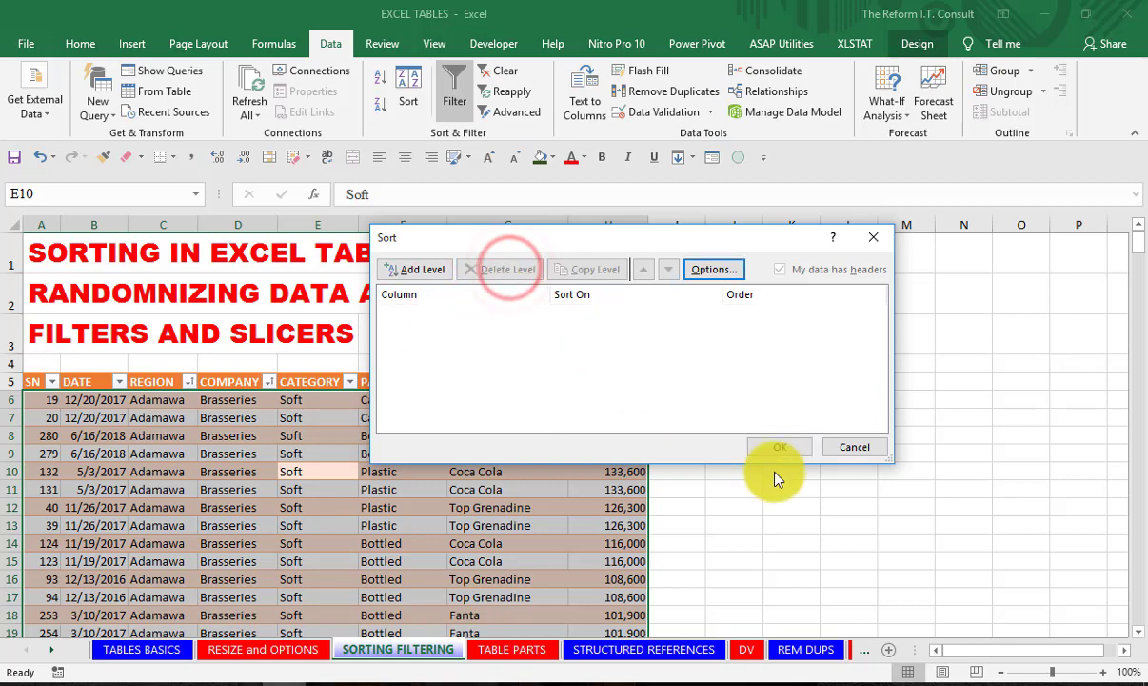
{"action": "left_click", "coordinate": [778, 447]}
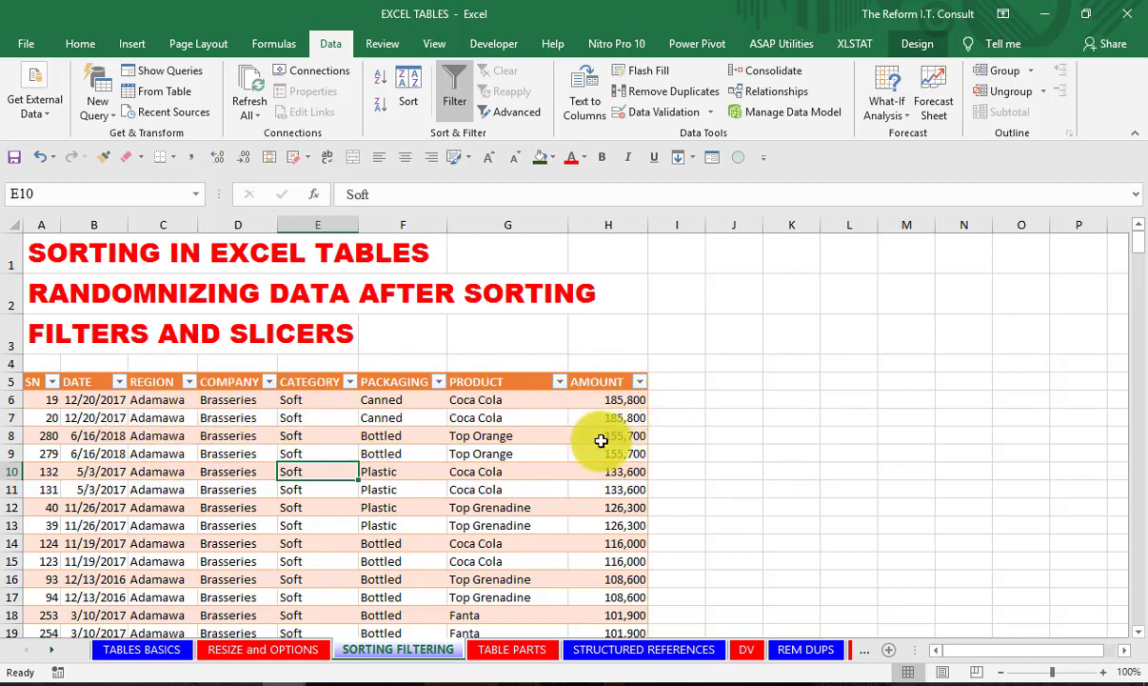
{"action": "scroll", "coordinate": [597, 438], "scroll_direction": "down", "scroll_amount": 17}
{"action": "scroll", "coordinate": [594, 438], "scroll_direction": "down", "scroll_amount": 9}
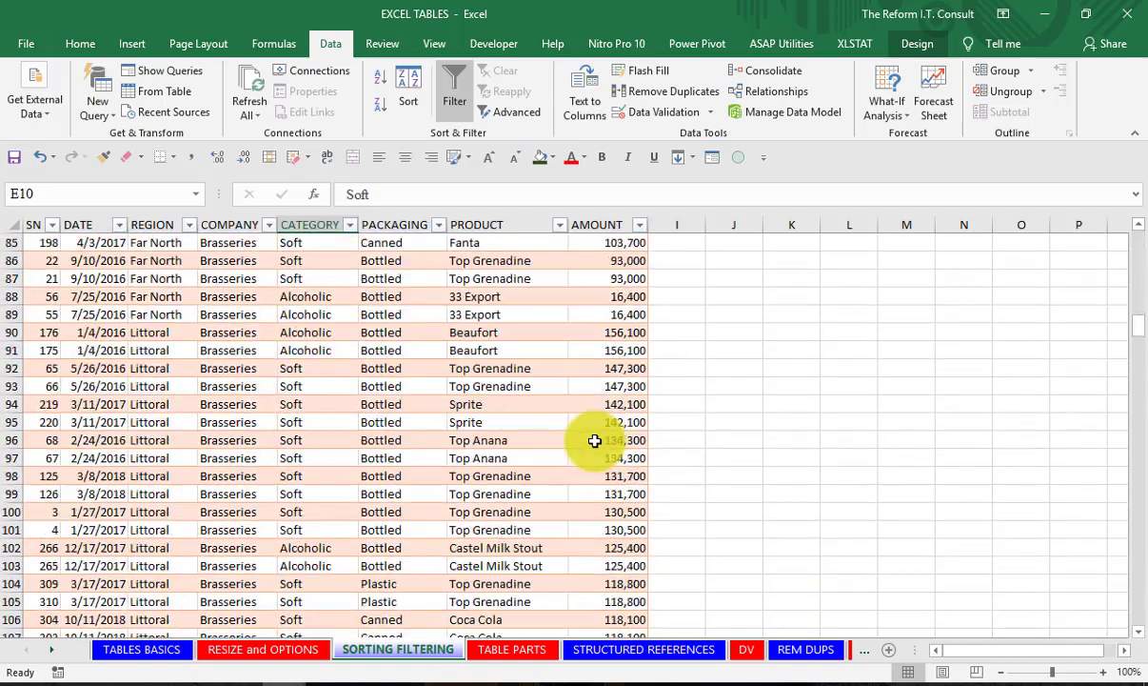
{"action": "scroll", "coordinate": [593, 435], "scroll_direction": "up", "scroll_amount": 20}
{"action": "scroll", "coordinate": [592, 434], "scroll_direction": "up", "scroll_amount": 3}
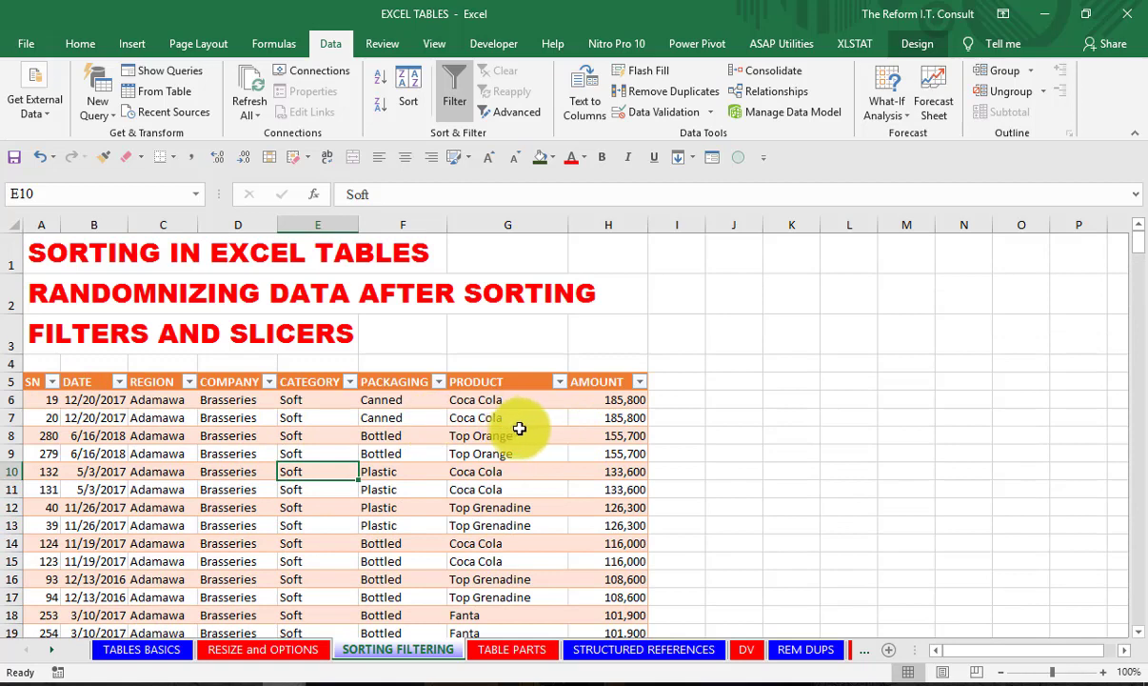
- Add a column headed RAND to the table in cell I5, directly beside AMOUNT
{"action": "left_click", "coordinate": [679, 386]}
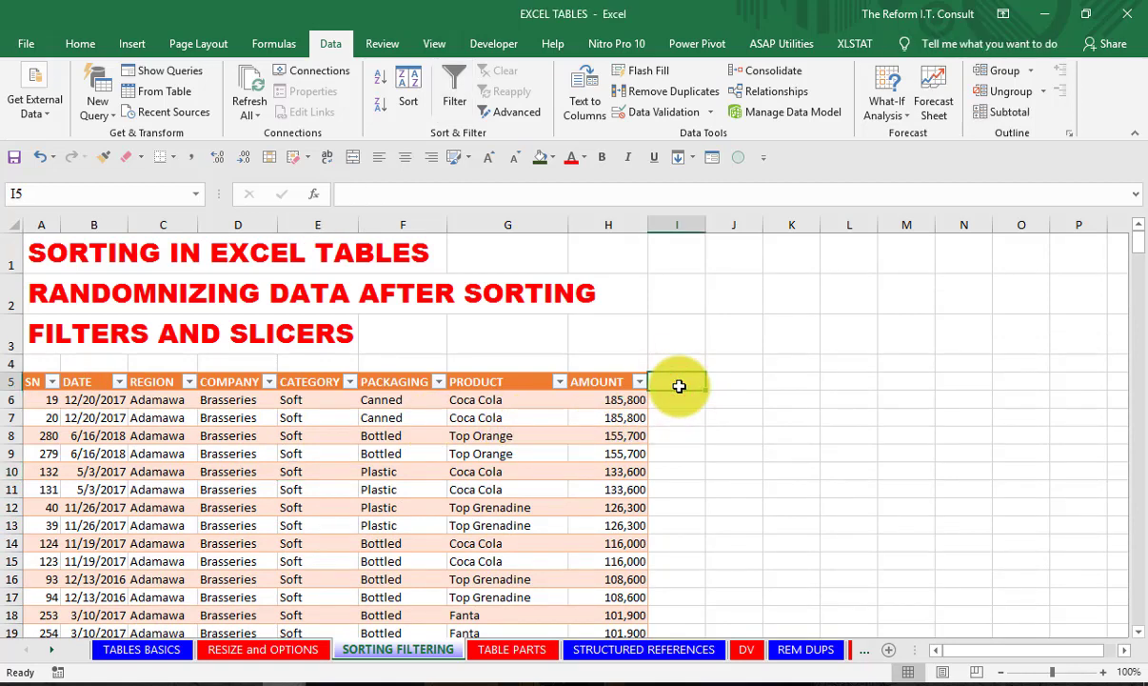
{"action": "type", "text": "RAND"}
{"action": "key", "text": "Return"}
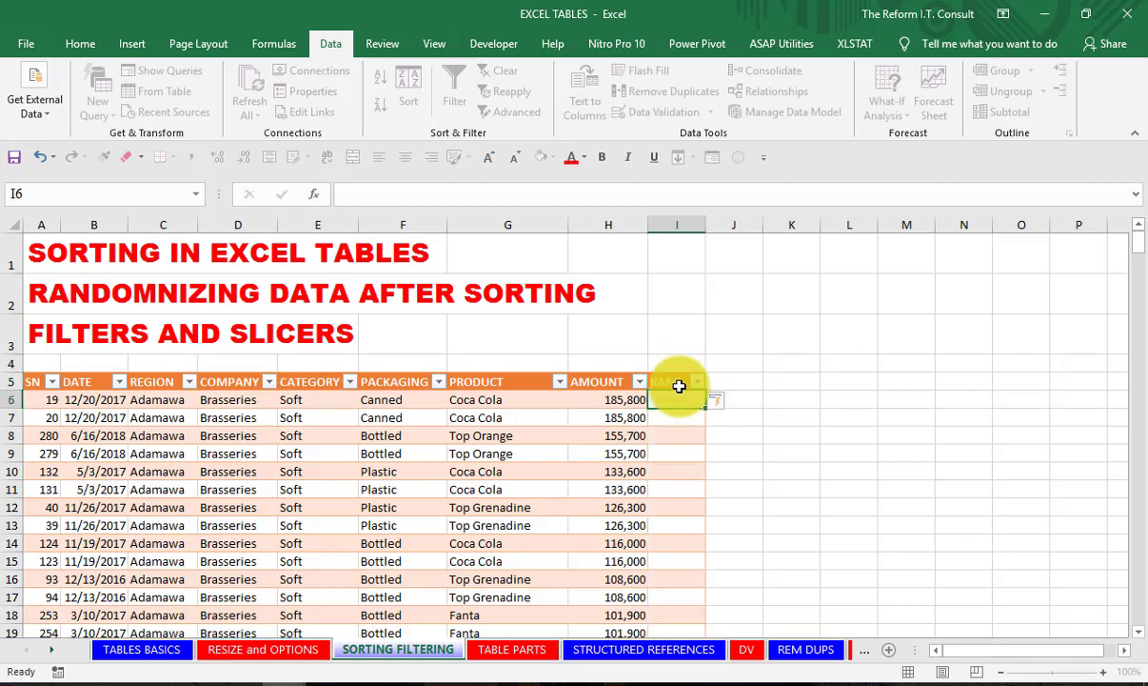
- Fill the RAND column with random numbers by entering the formula =RAND() in cell I6
{"action": "type", "text": "="}
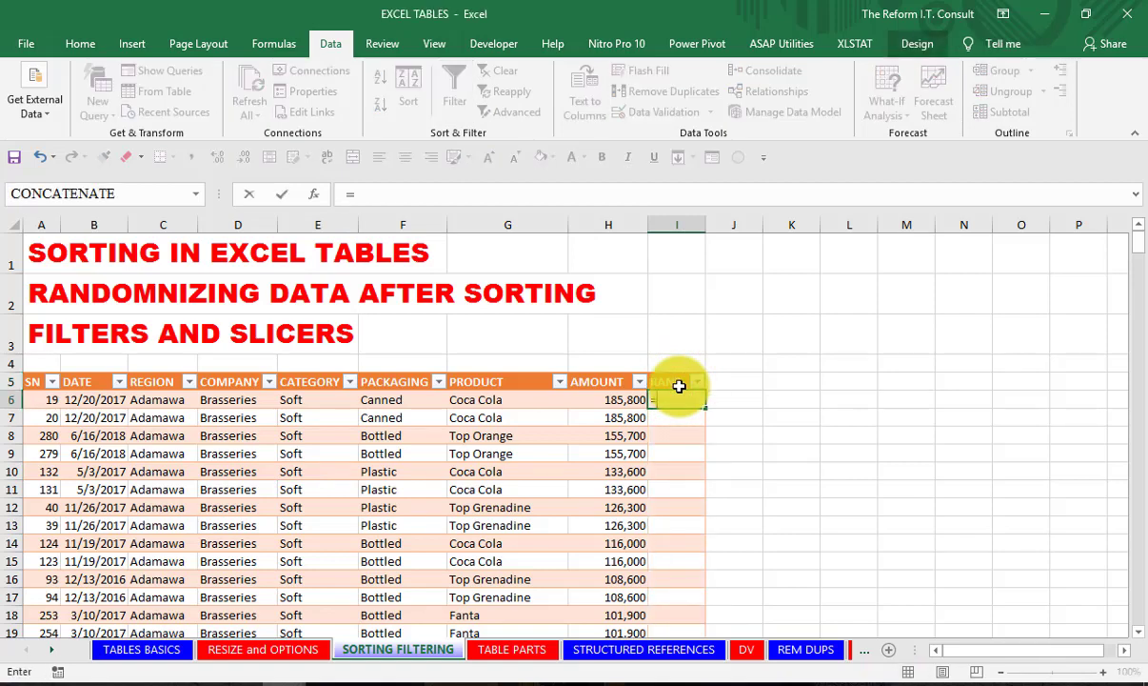
{"action": "type", "text": "RAND"}
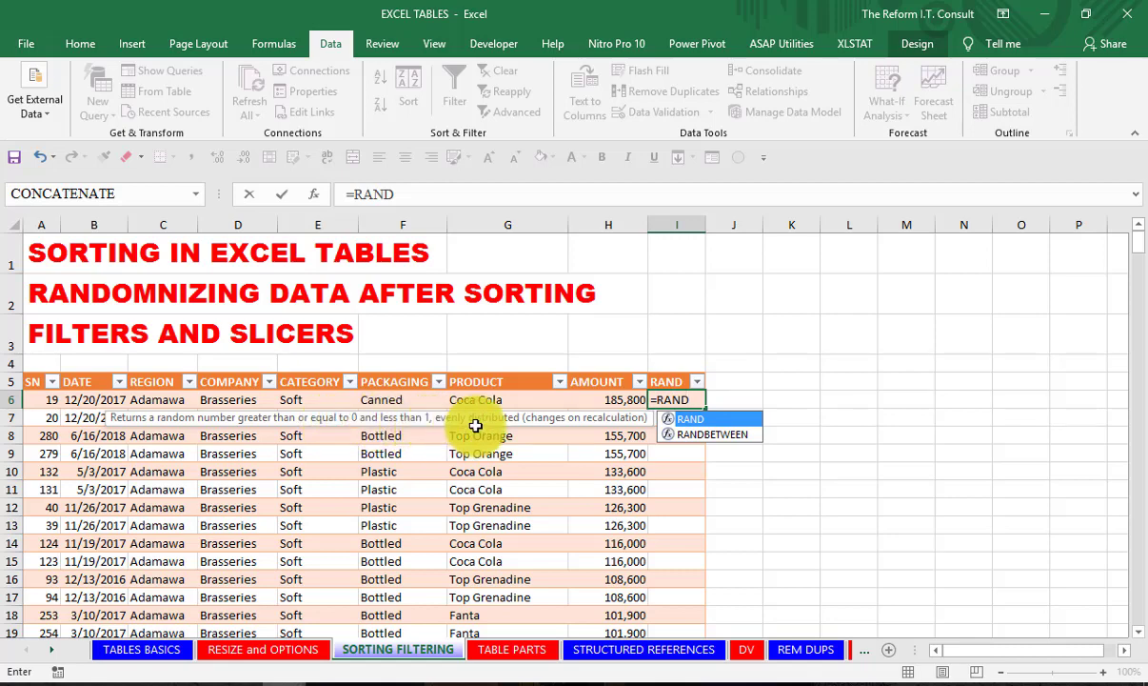
{"action": "key", "text": "Down"}
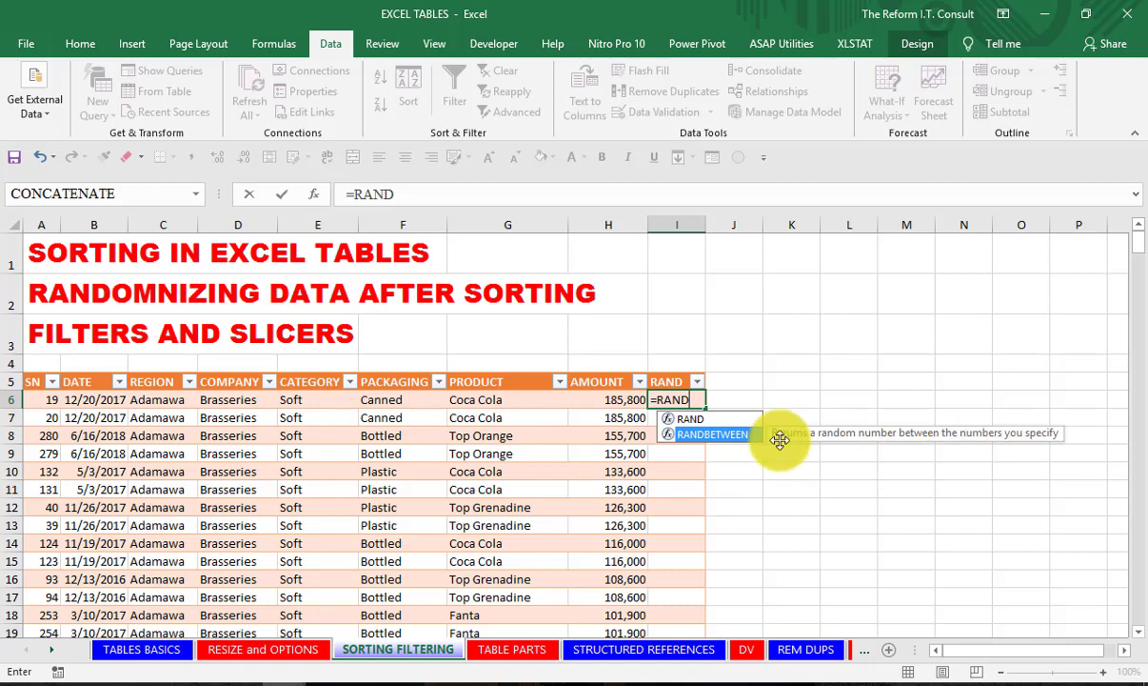
{"action": "key", "text": "Up"}
{"action": "key", "text": "Tab"}
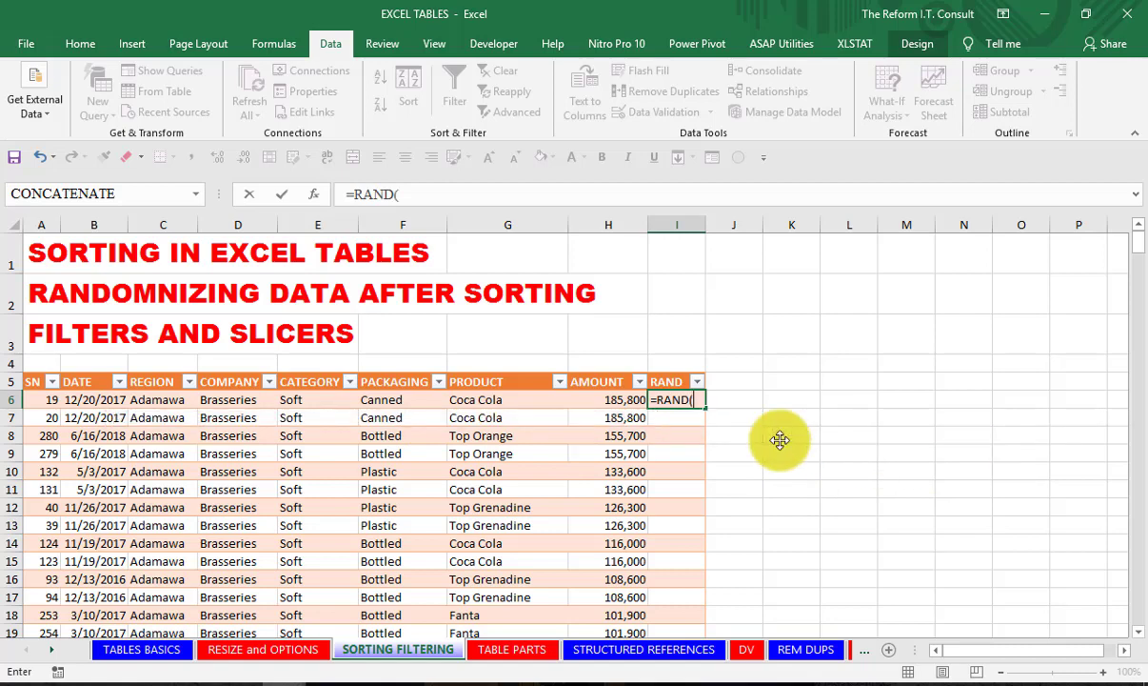
{"action": "key", "text": "Return"}
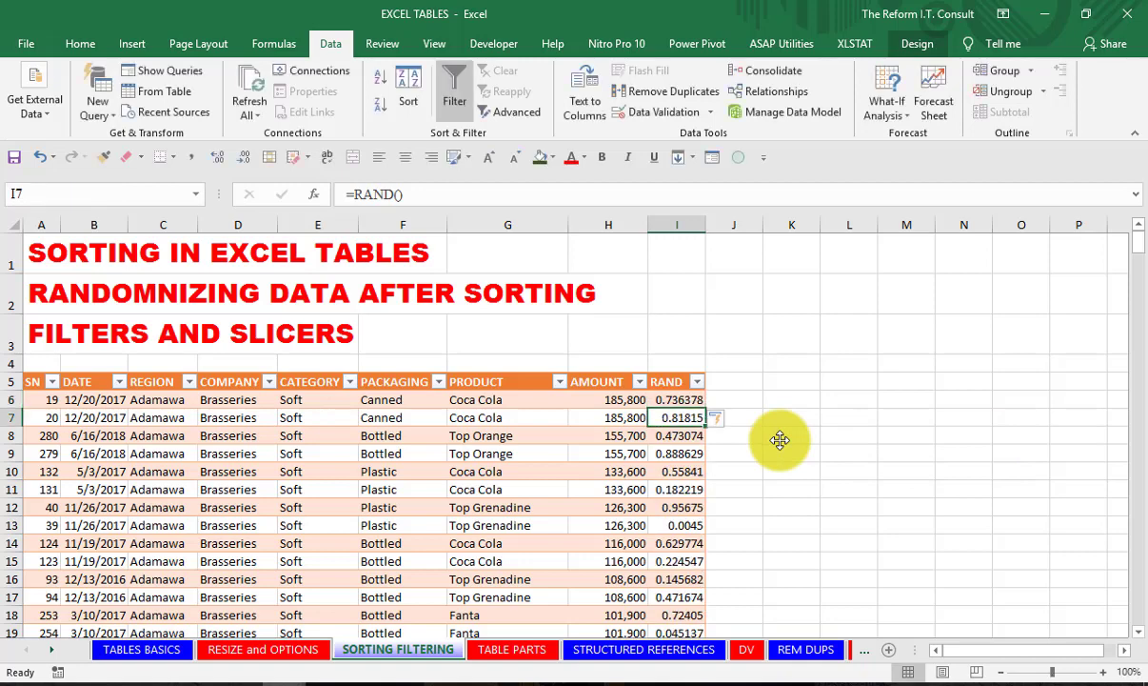
- Shuffle the records by sorting the RAND column from largest to smallest and again from smallest to largest
{"action": "left_click", "coordinate": [700, 381]}
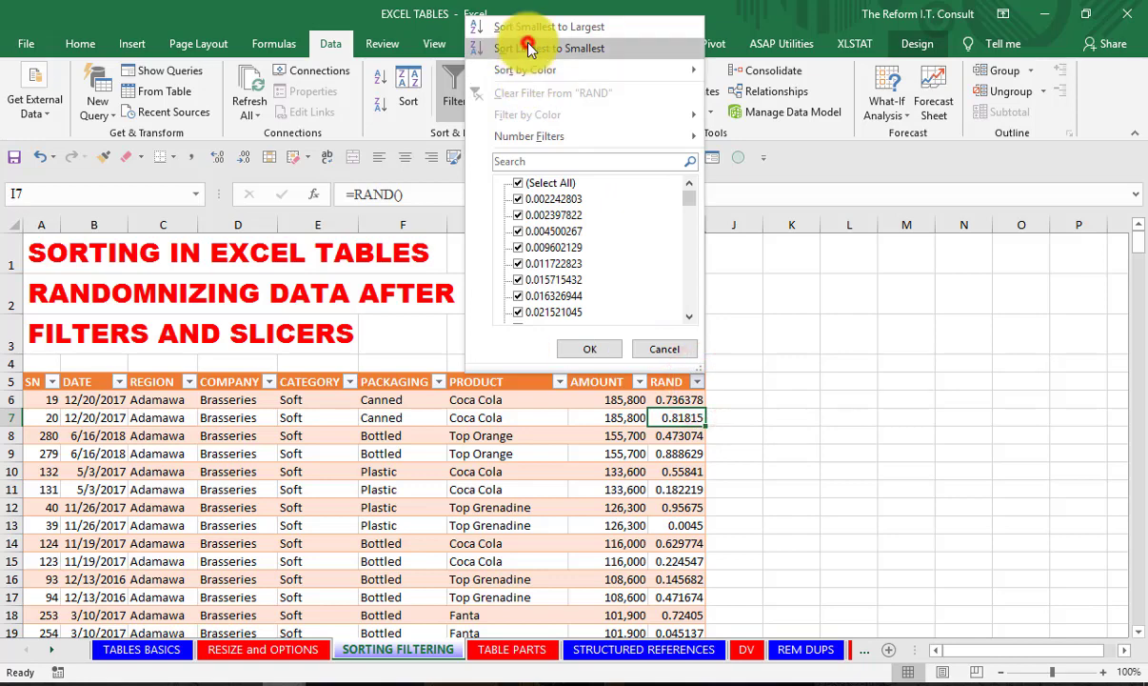
{"action": "left_click", "coordinate": [528, 38]}
{"action": "left_click", "coordinate": [698, 382]}
{"action": "left_click", "coordinate": [571, 26]}
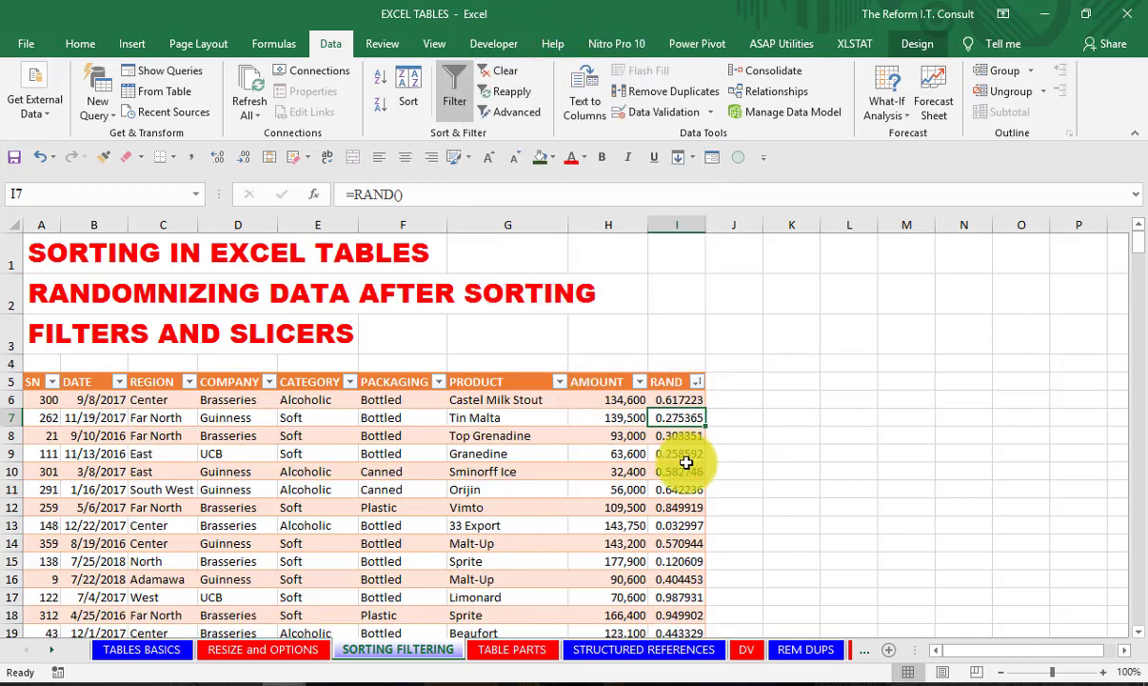
- Recalculate the worksheet several times to generate new random numbers in the RAND column, using empty cells beside the table
{"action": "key", "text": "F9"}
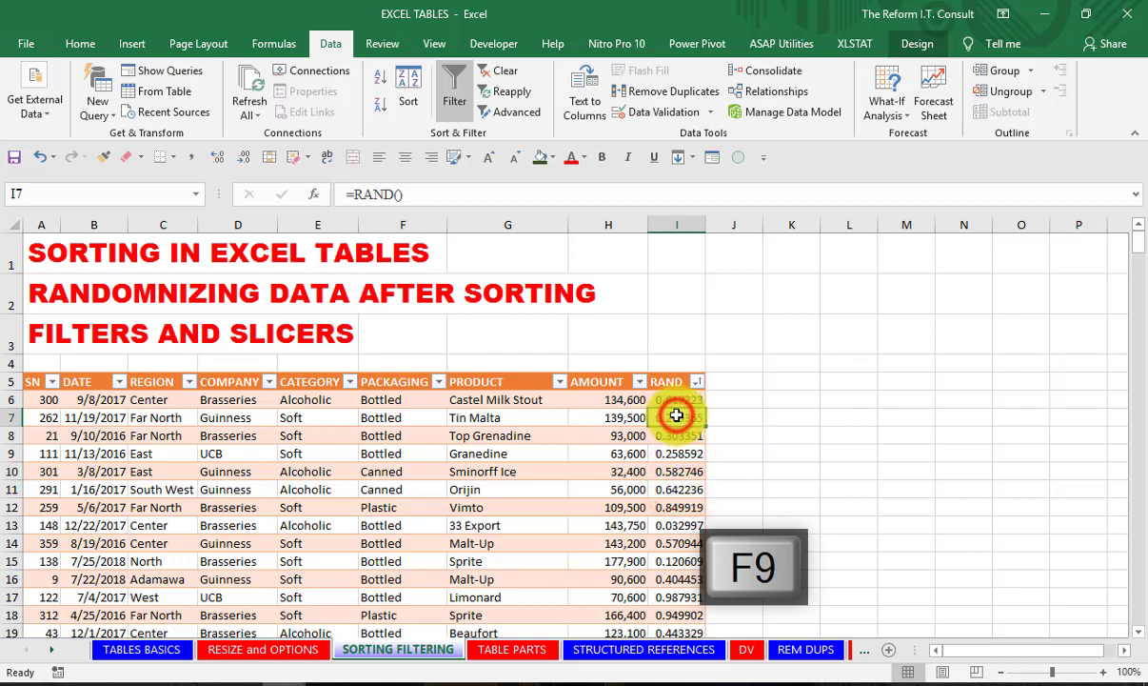
{"action": "left_click", "coordinate": [192, 43]}
{"action": "left_click", "coordinate": [267, 45]}
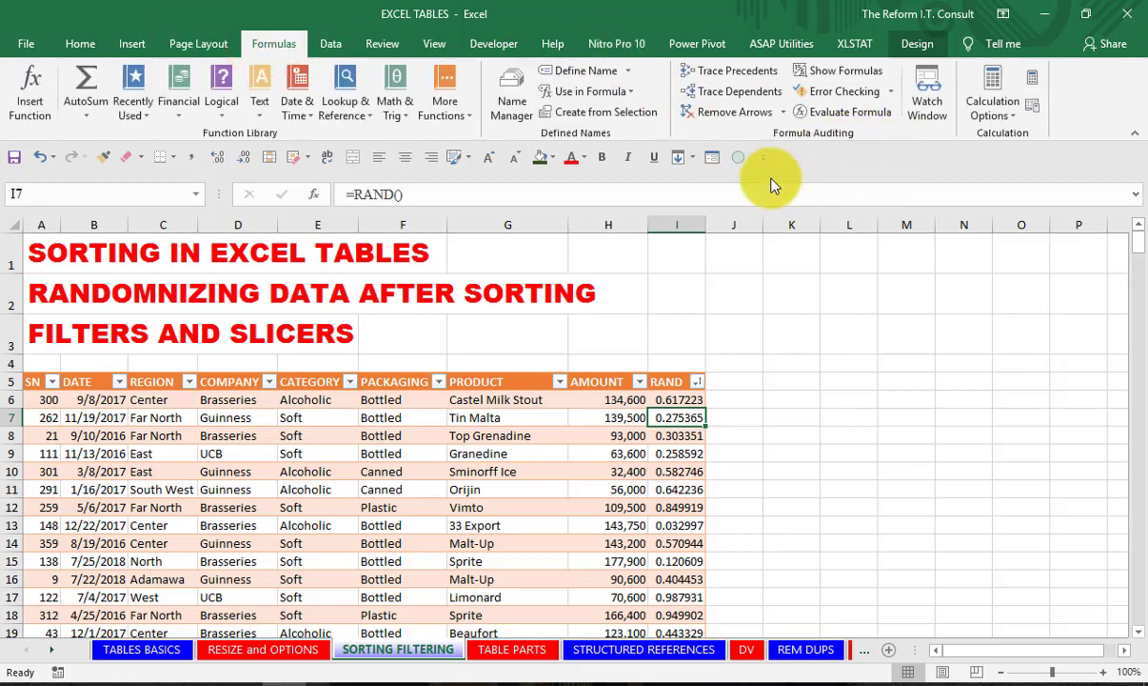
{"action": "left_click", "coordinate": [759, 381]}
{"action": "left_click", "coordinate": [798, 381]}
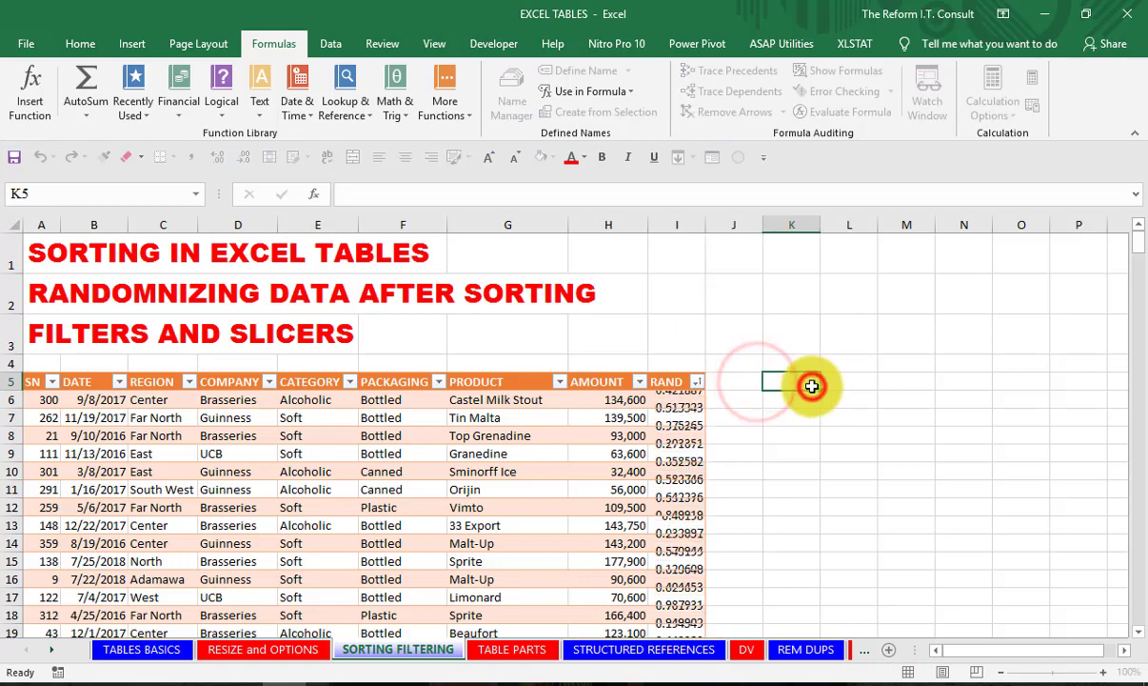
{"action": "left_click", "coordinate": [742, 403]}
{"action": "left_click", "coordinate": [806, 404]}
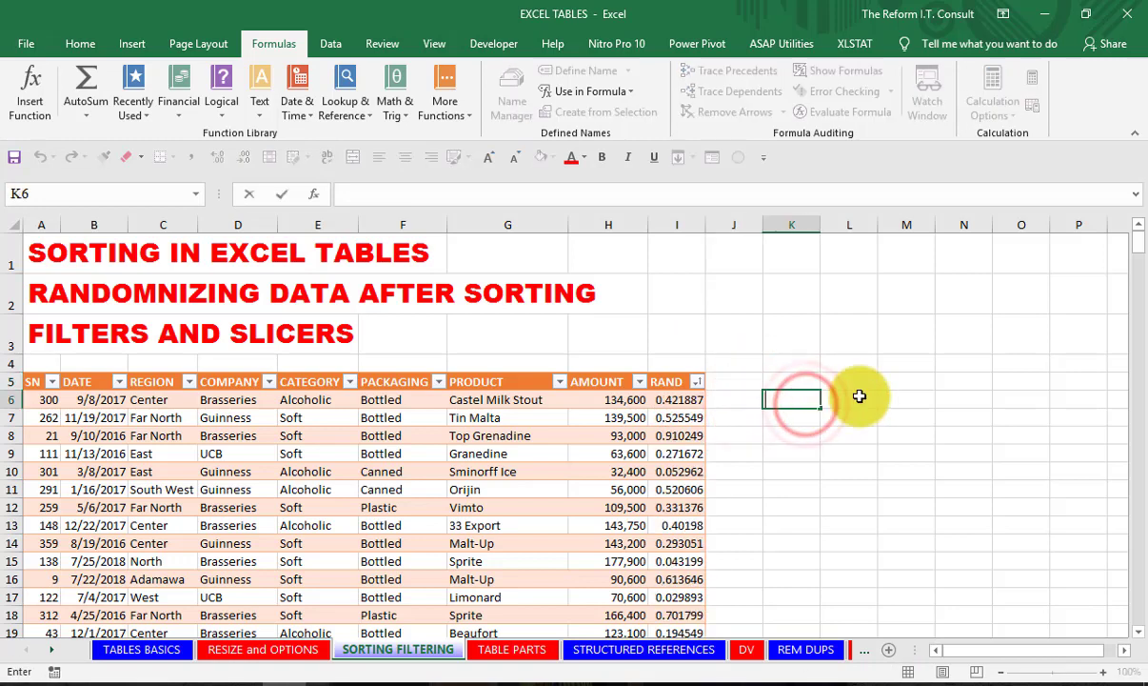
{"action": "left_click", "coordinate": [852, 398]}
{"action": "left_click", "coordinate": [912, 398]}
{"action": "left_click", "coordinate": [964, 399]}
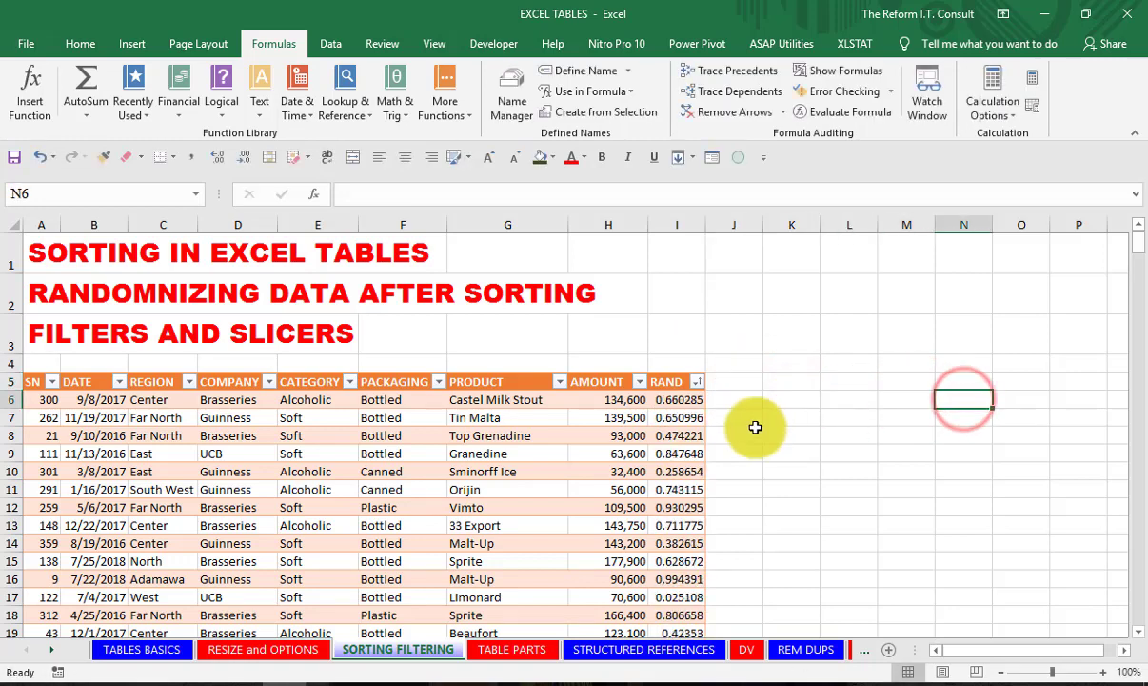
- Reshuffle the table by sorting the RAND column from largest to smallest and check the mixed rows
{"action": "left_click", "coordinate": [697, 382]}
{"action": "left_click", "coordinate": [550, 48]}
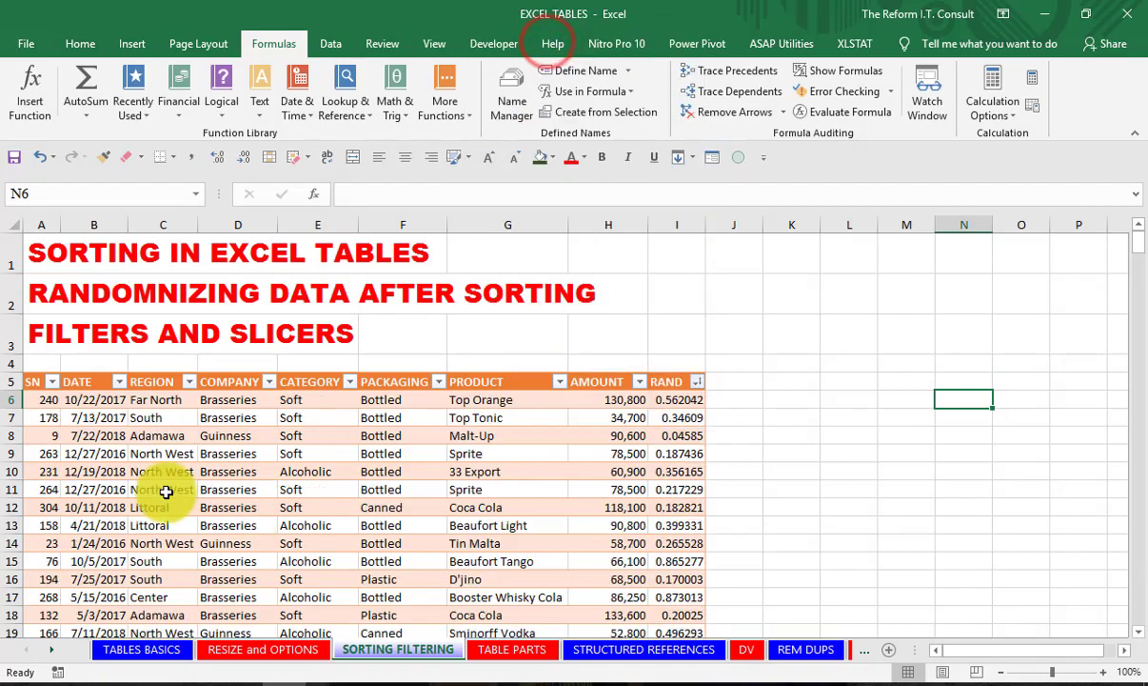
{"action": "scroll", "coordinate": [153, 470], "scroll_direction": "down", "scroll_amount": 5}
{"action": "scroll", "coordinate": [152, 469], "scroll_direction": "up", "scroll_amount": 7}
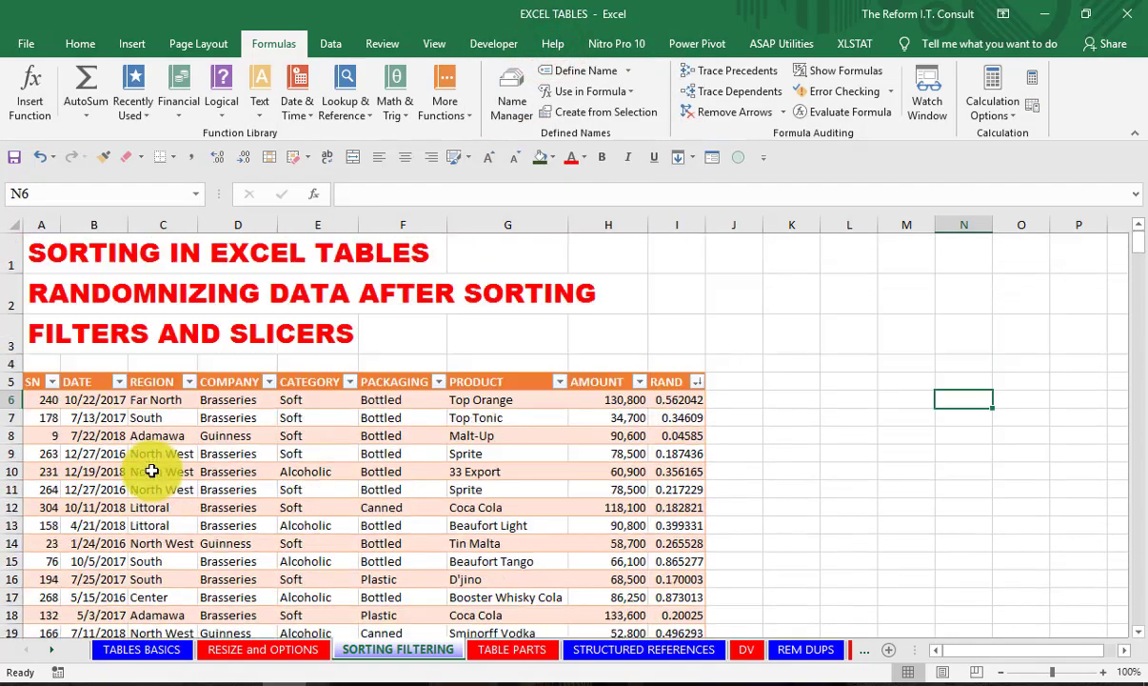
- Delete the RAND column from the worksheet
{"action": "left_click", "coordinate": [684, 218]}
{"action": "key", "text": "ctrl+minus"}
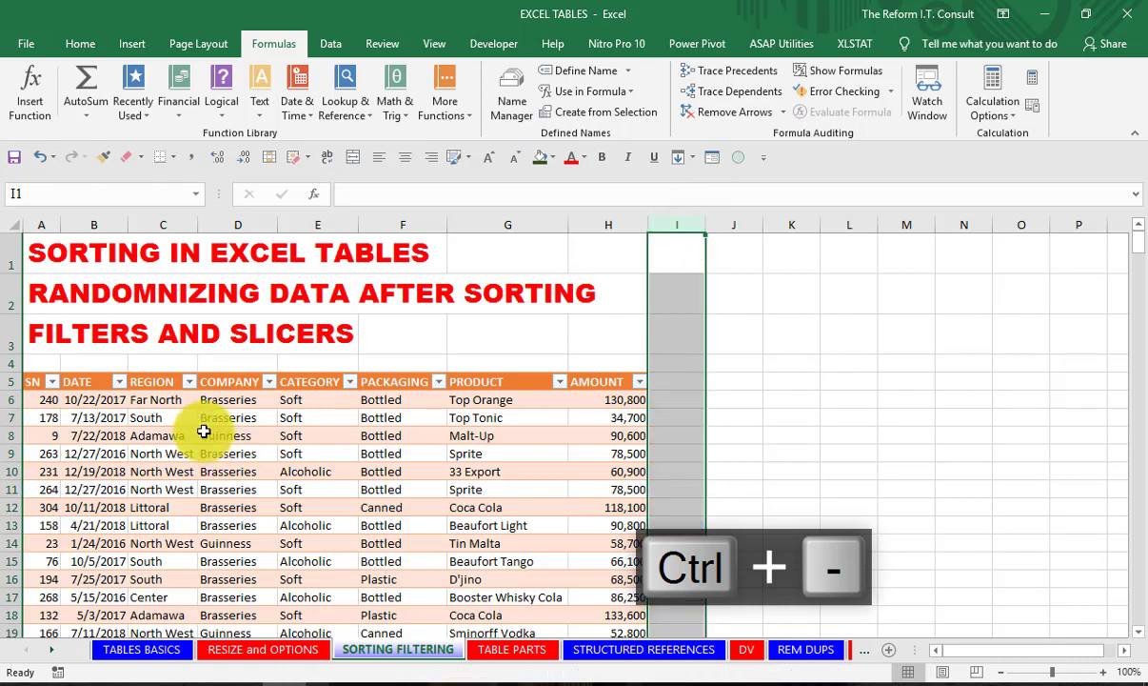
{"action": "left_click", "coordinate": [93, 454]}
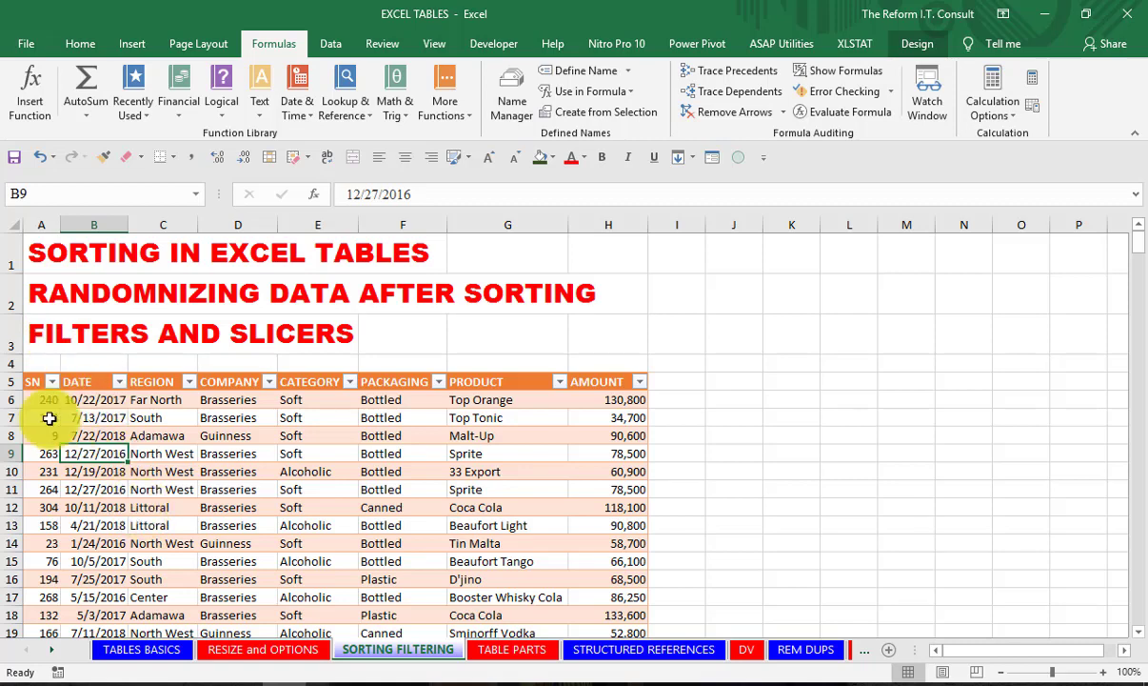
- Examine the DATE column's filter choices, expanding 2018, 2017 and 2016 into months and the early 2018 months into days
{"action": "left_click_drag", "start_coordinate": [24, 335], "coordinate": [313, 333]}
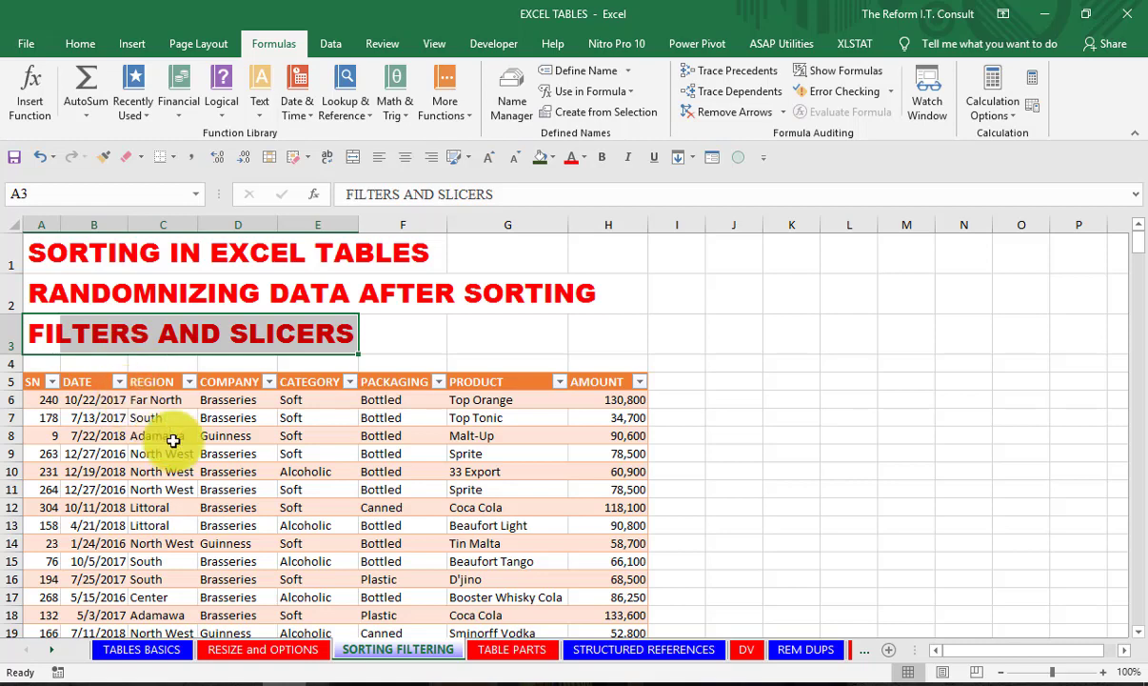
{"action": "left_click", "coordinate": [43, 338]}
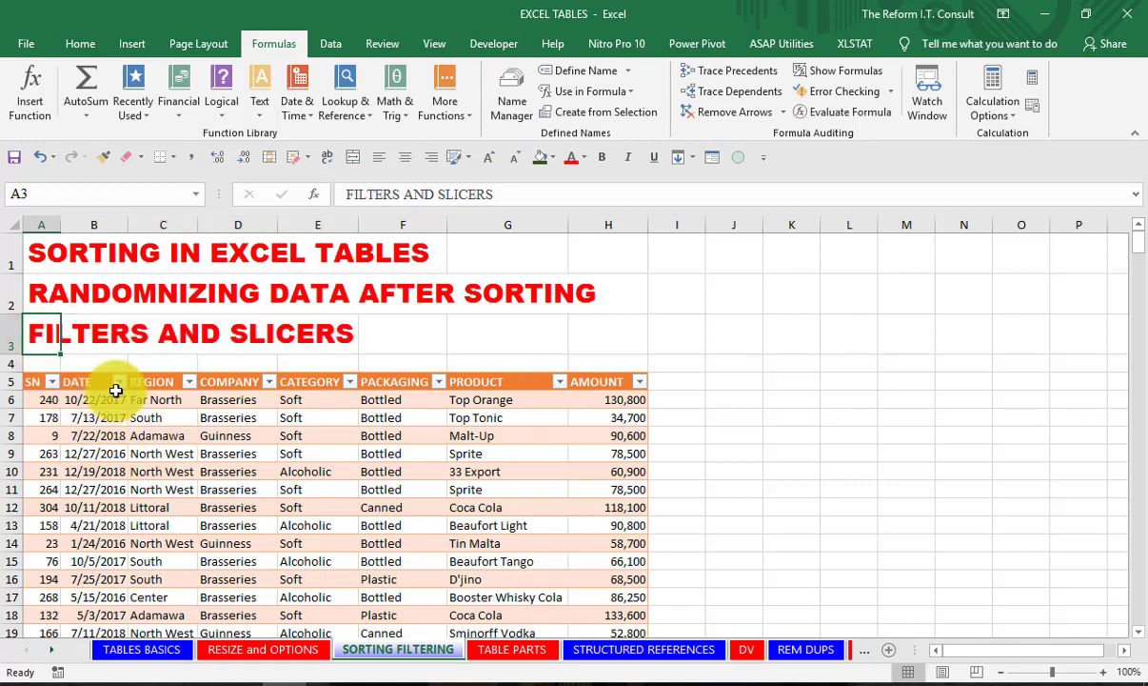
{"action": "left_click", "coordinate": [118, 382]}
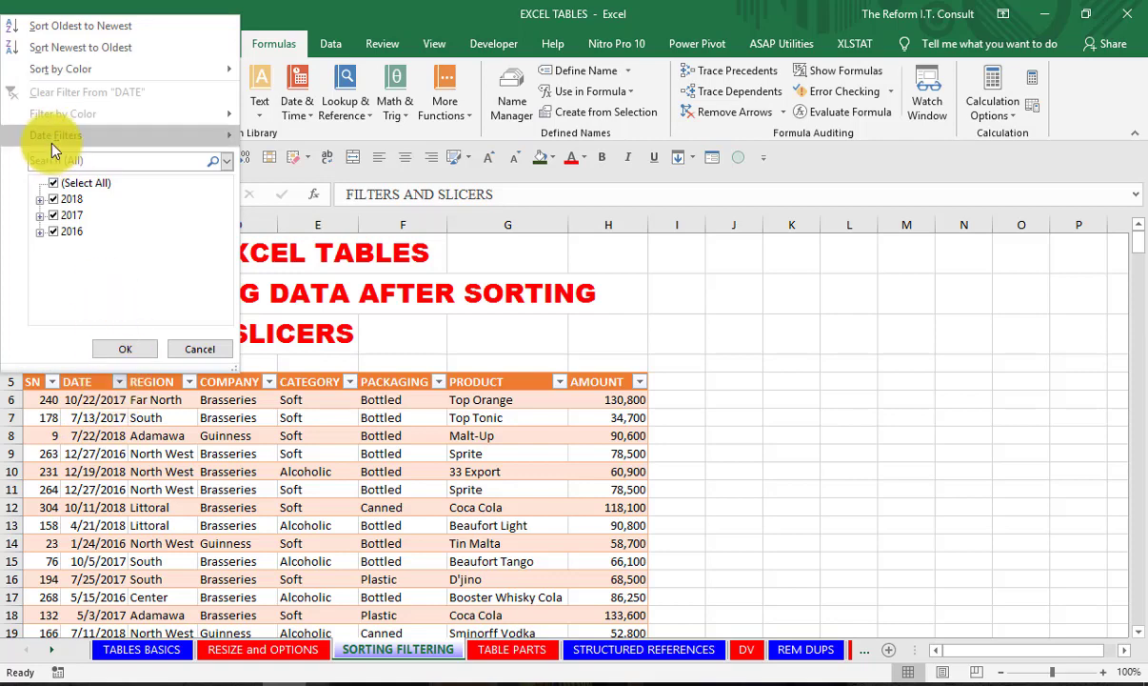
{"action": "mouse_move", "coordinate": [45, 134]}
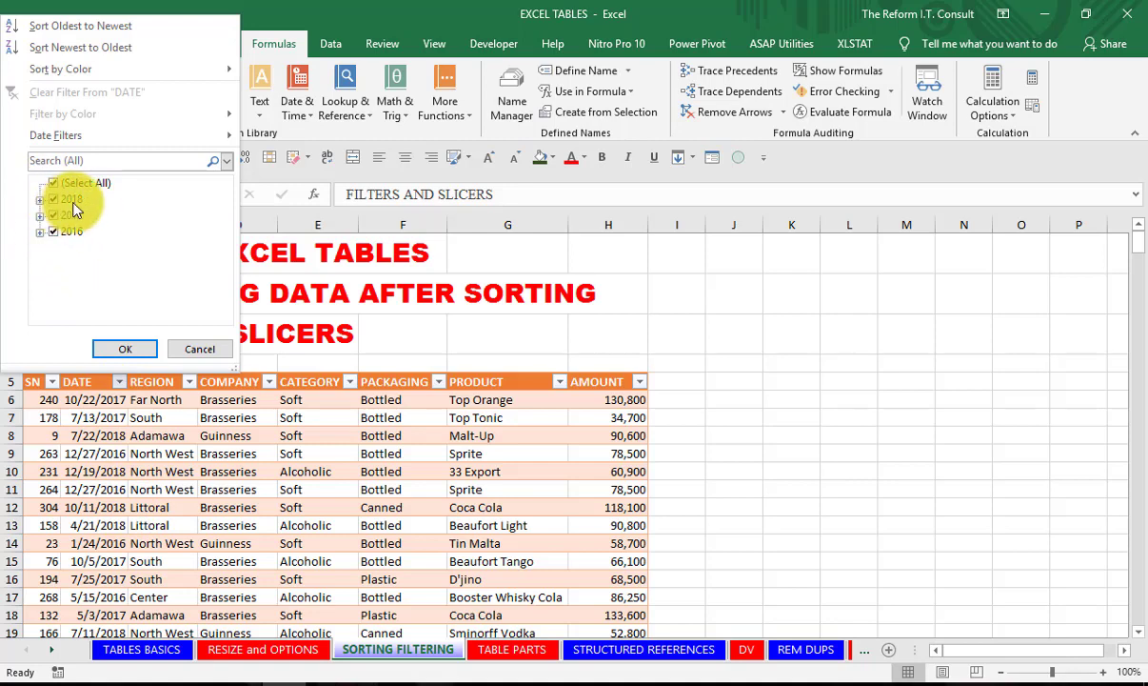
{"action": "left_click", "coordinate": [40, 200]}
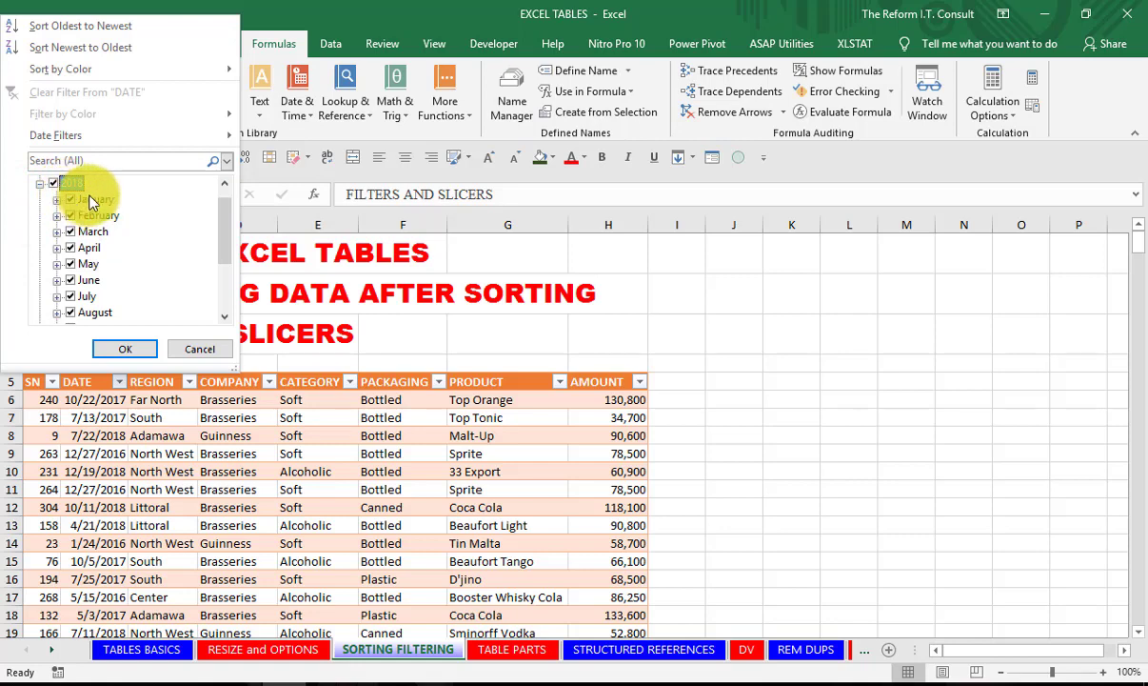
{"action": "scroll", "coordinate": [83, 319], "scroll_direction": "down", "scroll_amount": 2}
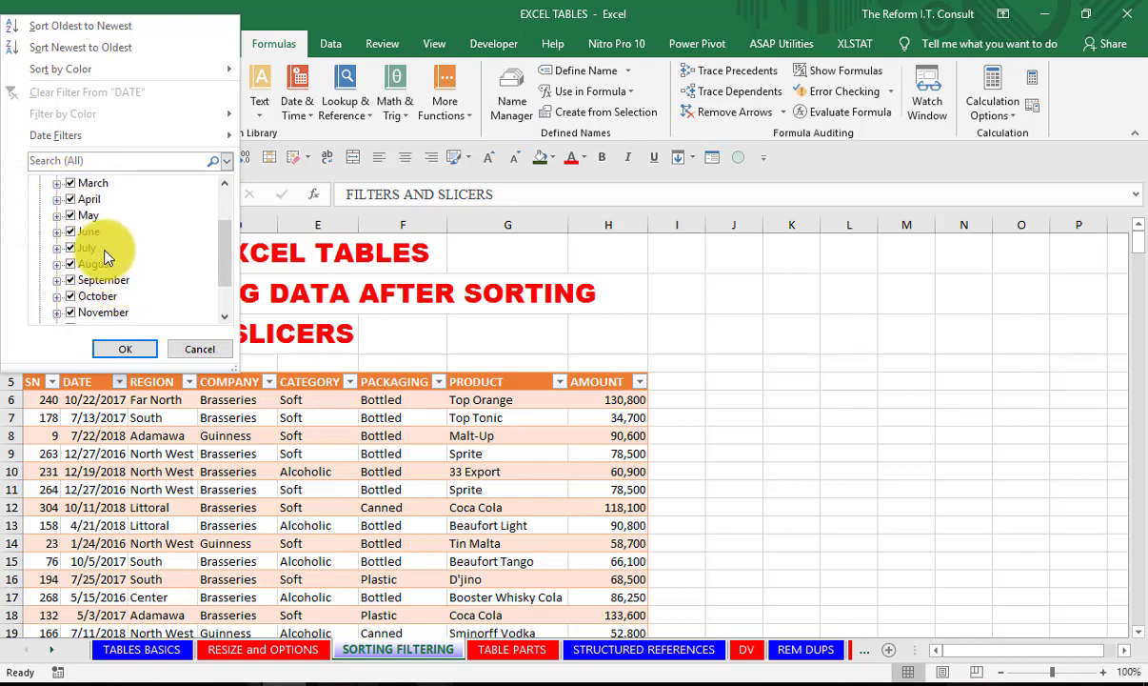
{"action": "scroll", "coordinate": [82, 286], "scroll_direction": "up", "scroll_amount": 3}
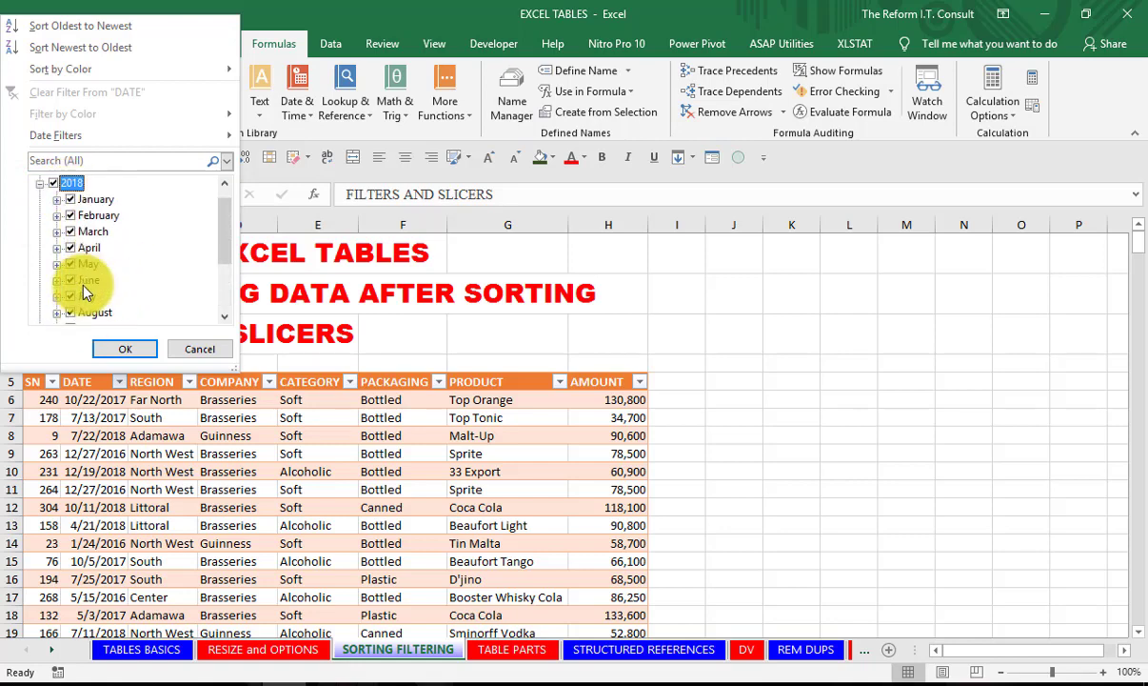
{"action": "left_click", "coordinate": [57, 200]}
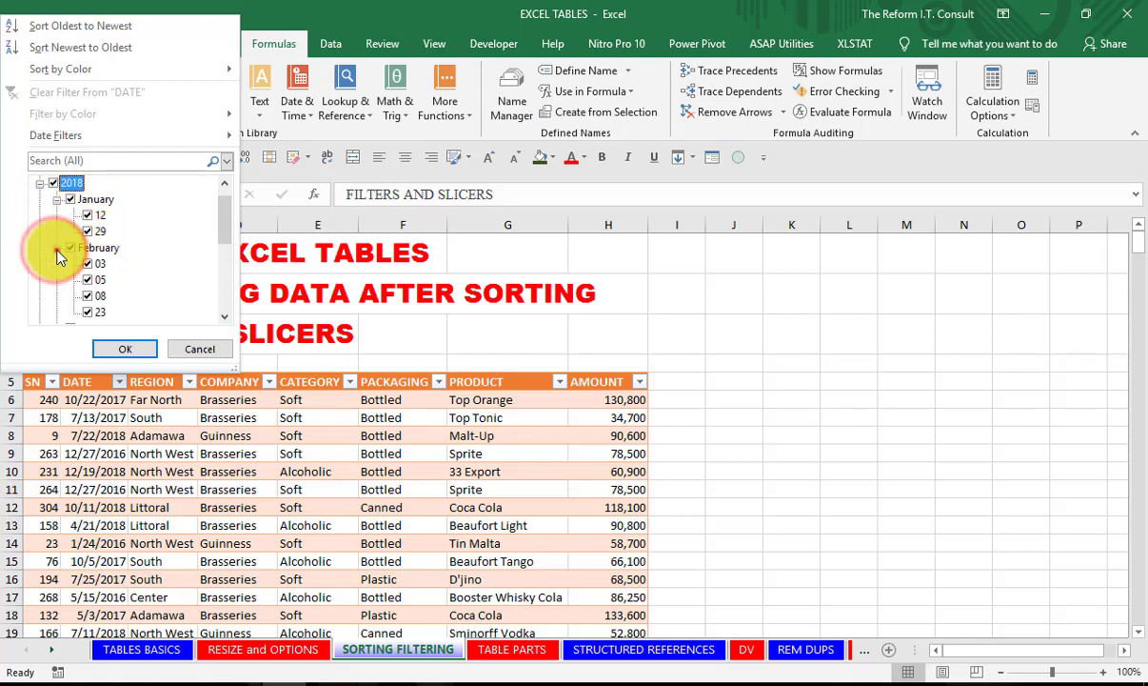
{"action": "left_click", "coordinate": [56, 199]}
{"action": "left_click", "coordinate": [41, 185]}
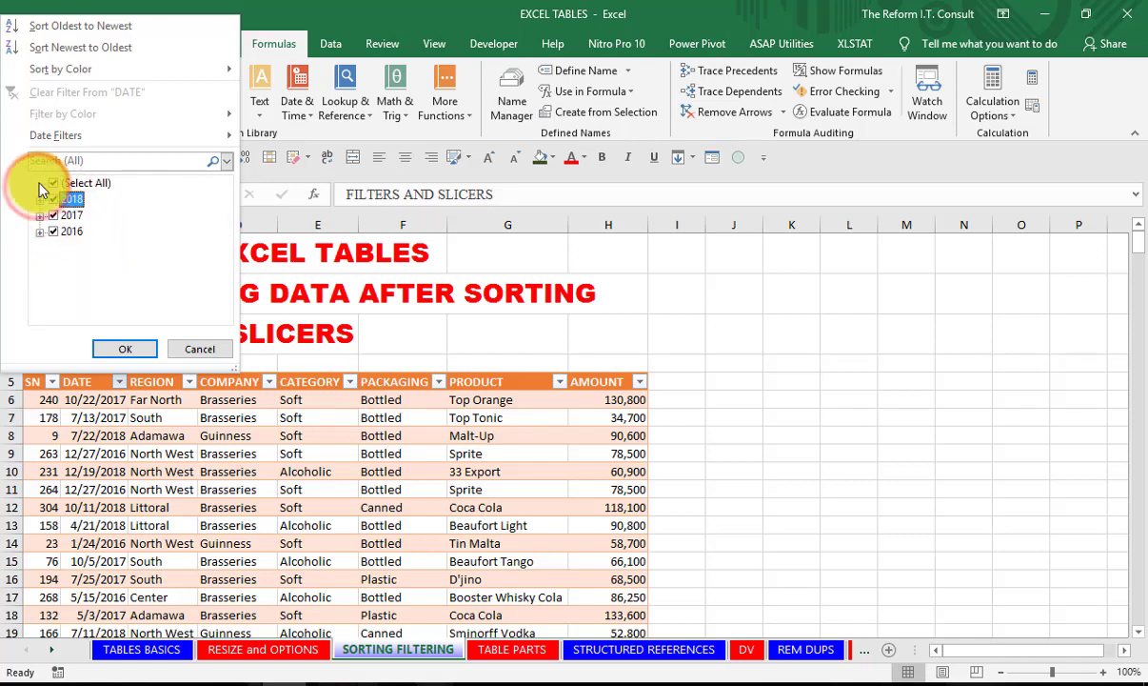
{"action": "left_click", "coordinate": [40, 217]}
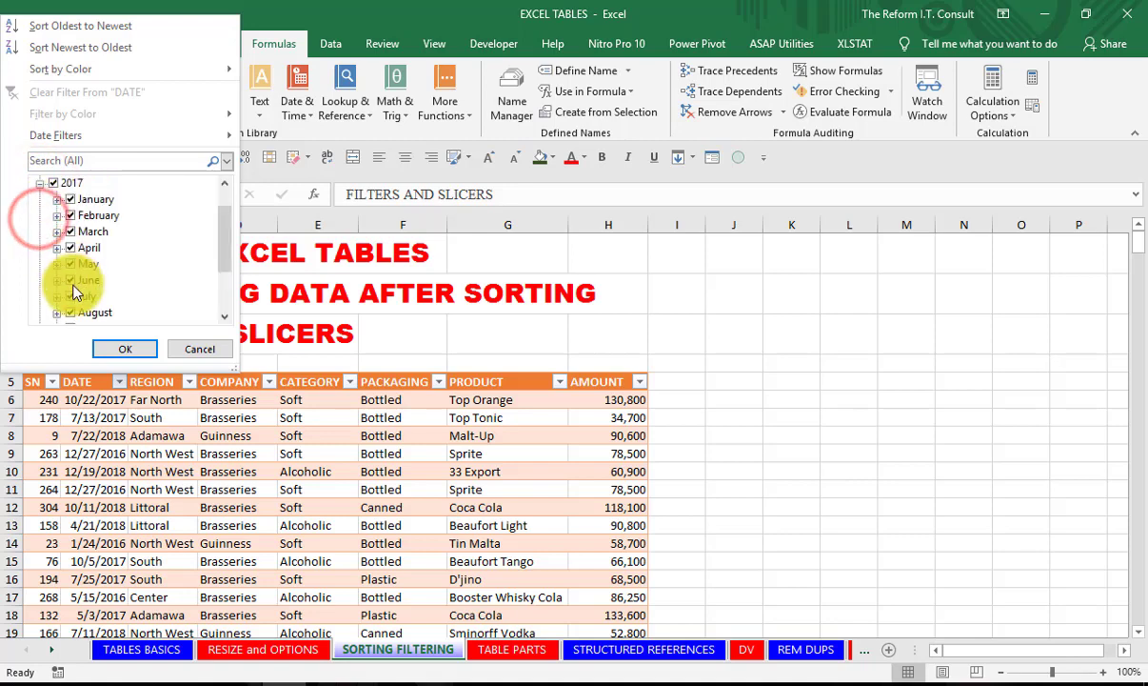
{"action": "left_click", "coordinate": [38, 180]}
{"action": "left_click", "coordinate": [38, 233]}
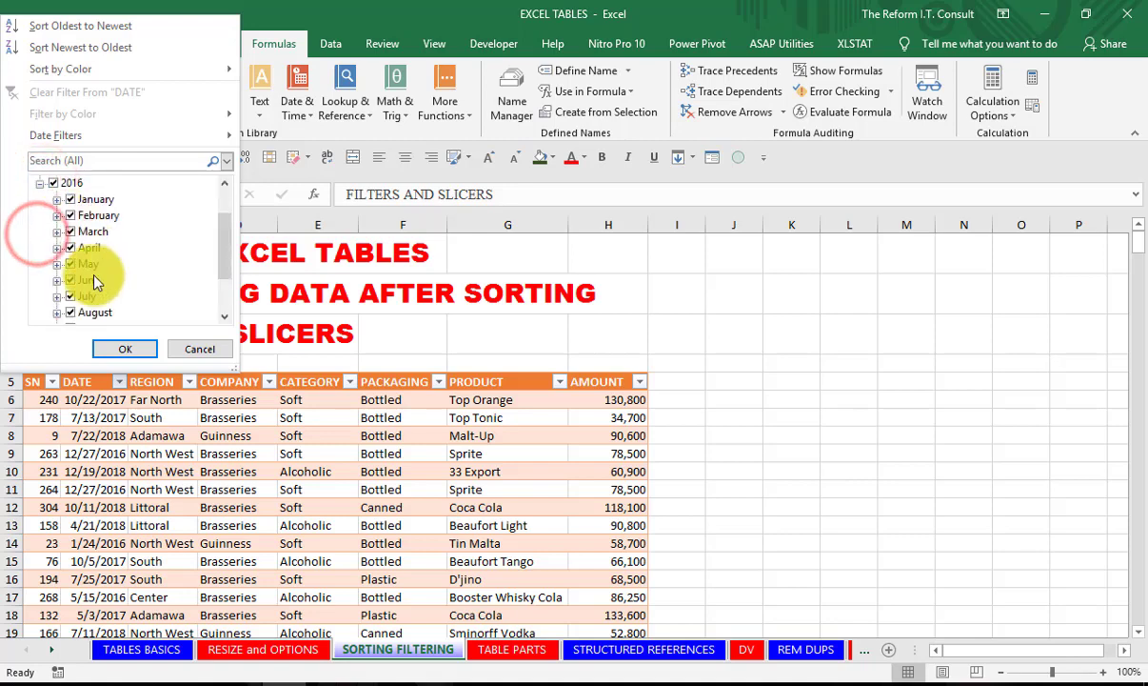
{"action": "left_click", "coordinate": [39, 183]}
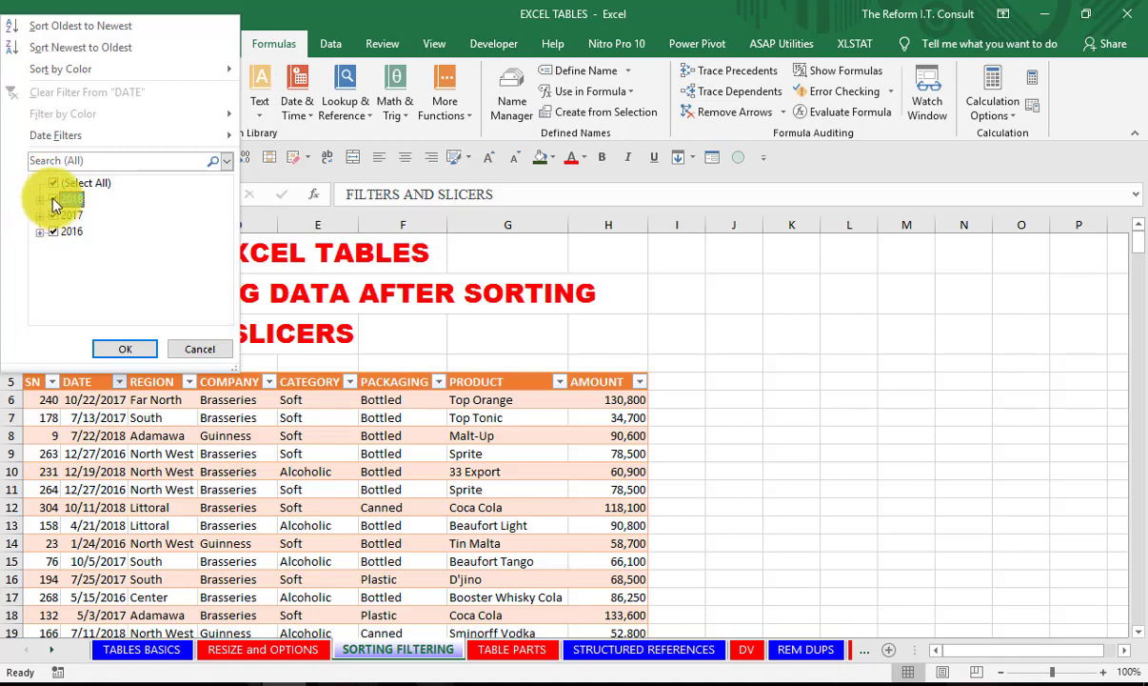
- Filter the DATE column to 2016 records by excluding 2018 and 2017, and look through the filtered rows
{"action": "left_click", "coordinate": [52, 200]}
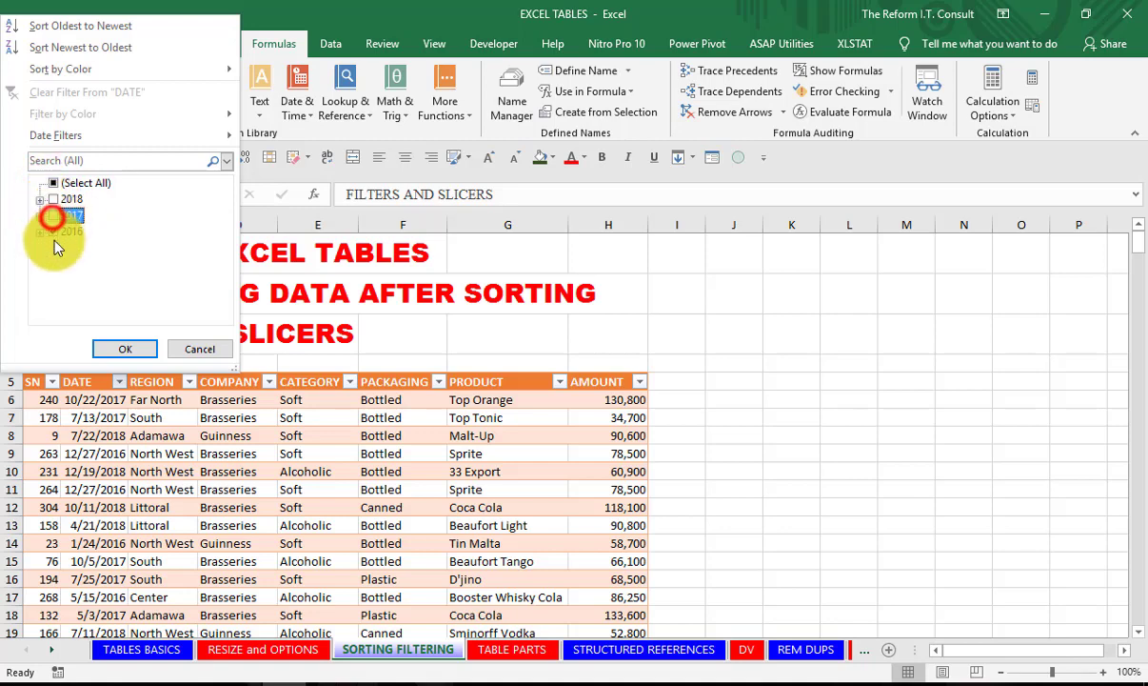
{"action": "left_click", "coordinate": [52, 216]}
{"action": "left_click", "coordinate": [125, 348]}
{"action": "scroll", "coordinate": [107, 436], "scroll_direction": "down", "scroll_amount": 1}
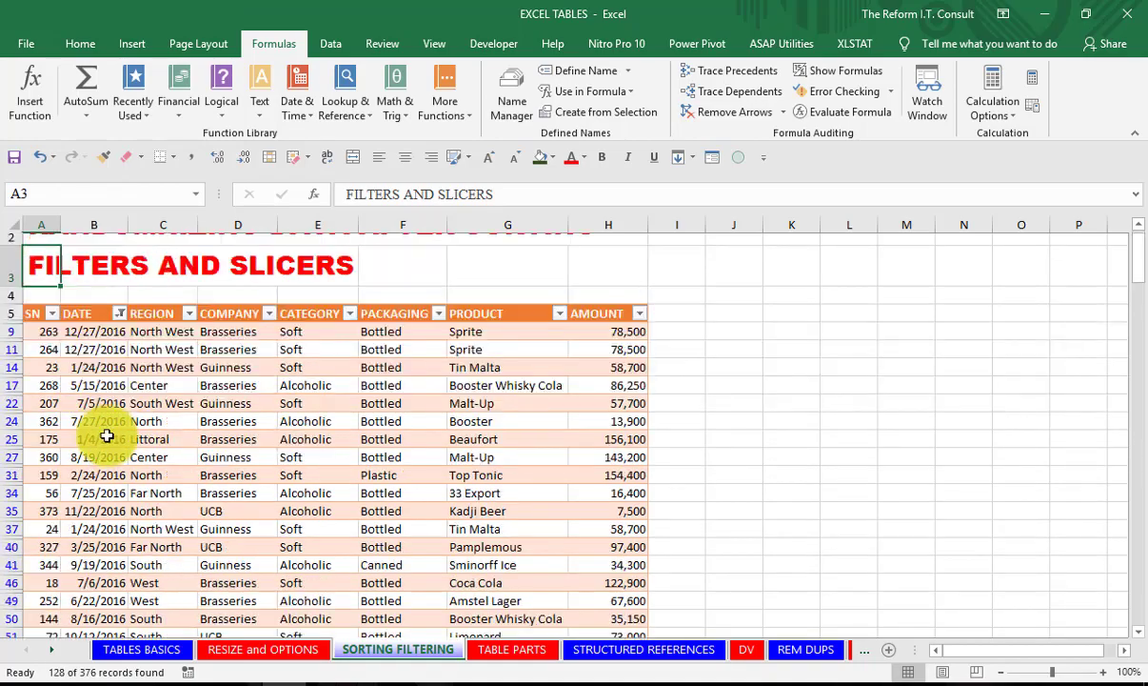
{"action": "scroll", "coordinate": [107, 436], "scroll_direction": "down", "scroll_amount": 13}
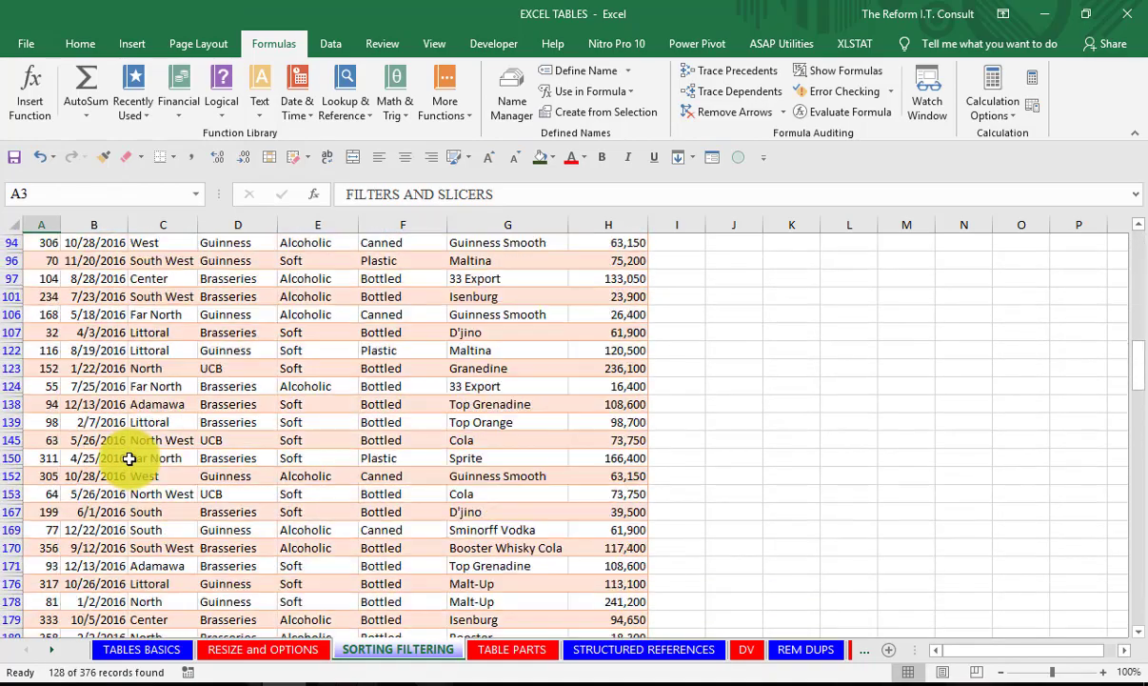
{"action": "scroll", "coordinate": [129, 458], "scroll_direction": "up", "scroll_amount": 13}
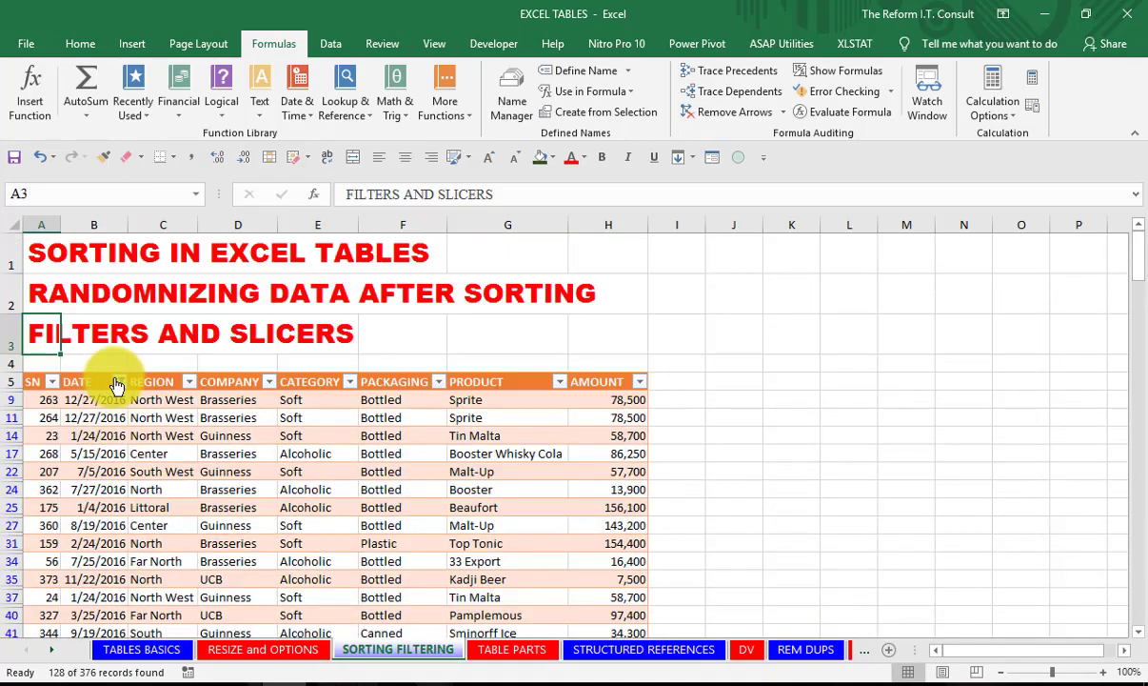
- Narrow the DATE filter to January 2016 only
{"action": "left_click", "coordinate": [116, 382]}
{"action": "left_click", "coordinate": [39, 198]}
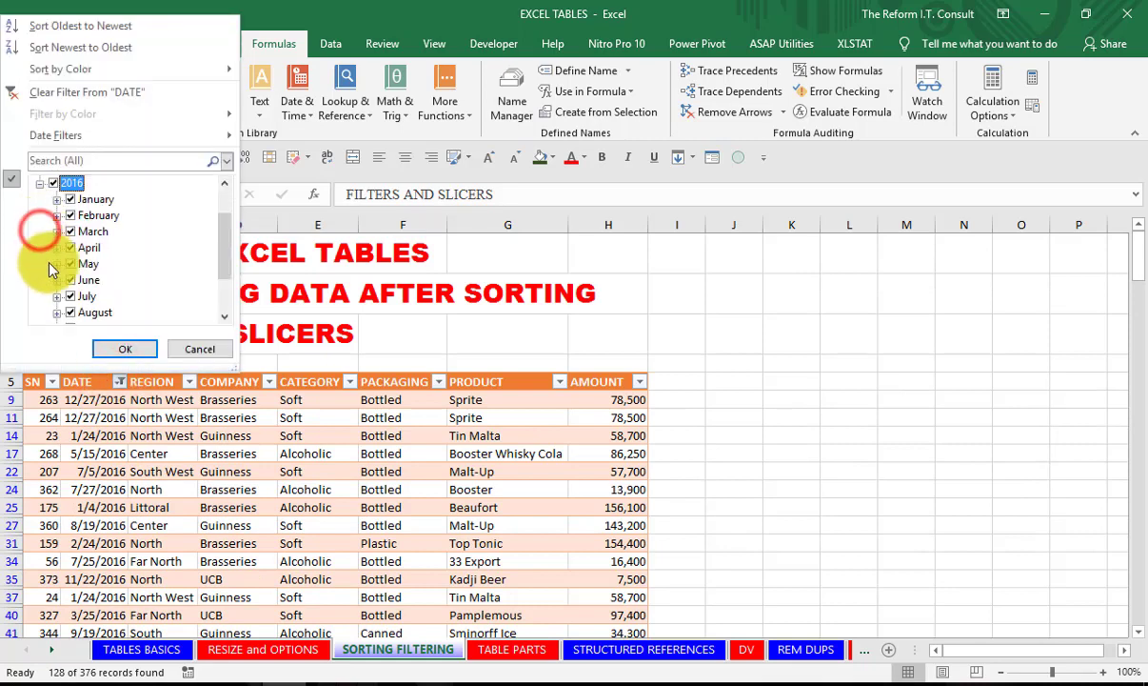
{"action": "left_click", "coordinate": [57, 200]}
{"action": "left_click", "coordinate": [57, 200]}
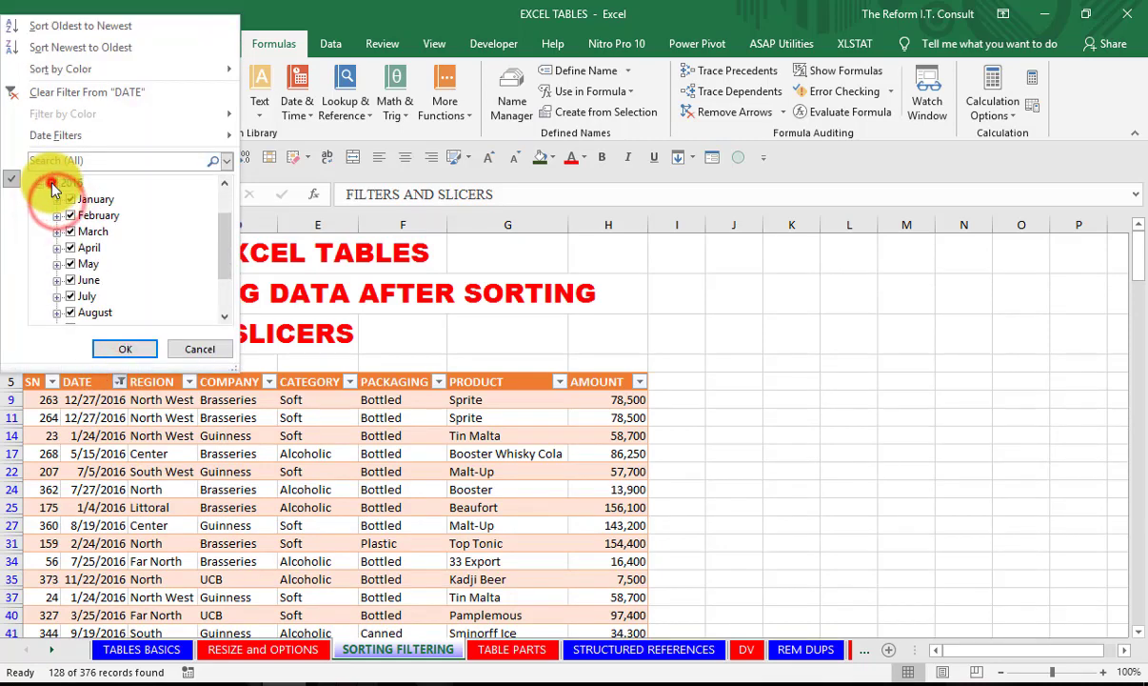
{"action": "left_click", "coordinate": [53, 183]}
{"action": "left_click", "coordinate": [69, 199]}
{"action": "left_click", "coordinate": [125, 349]}
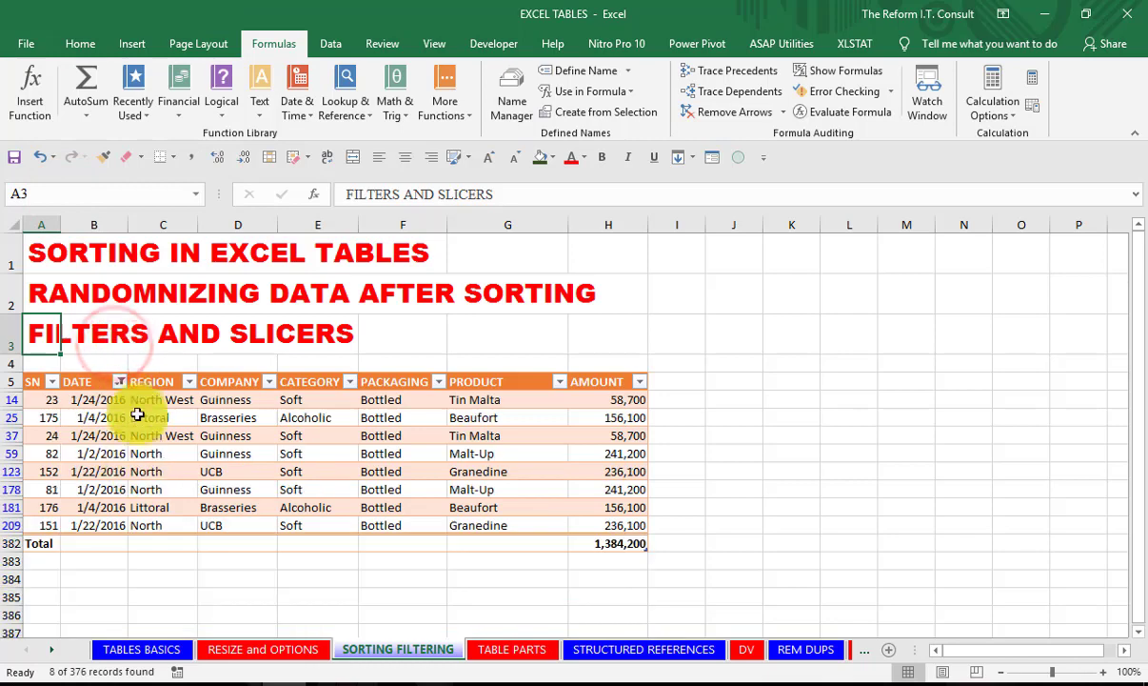
- Check the filtered January 2016 rows and compare the sum of their AMOUNT values with the Total row
{"action": "left_click_drag", "start_coordinate": [100, 400], "coordinate": [623, 523]}
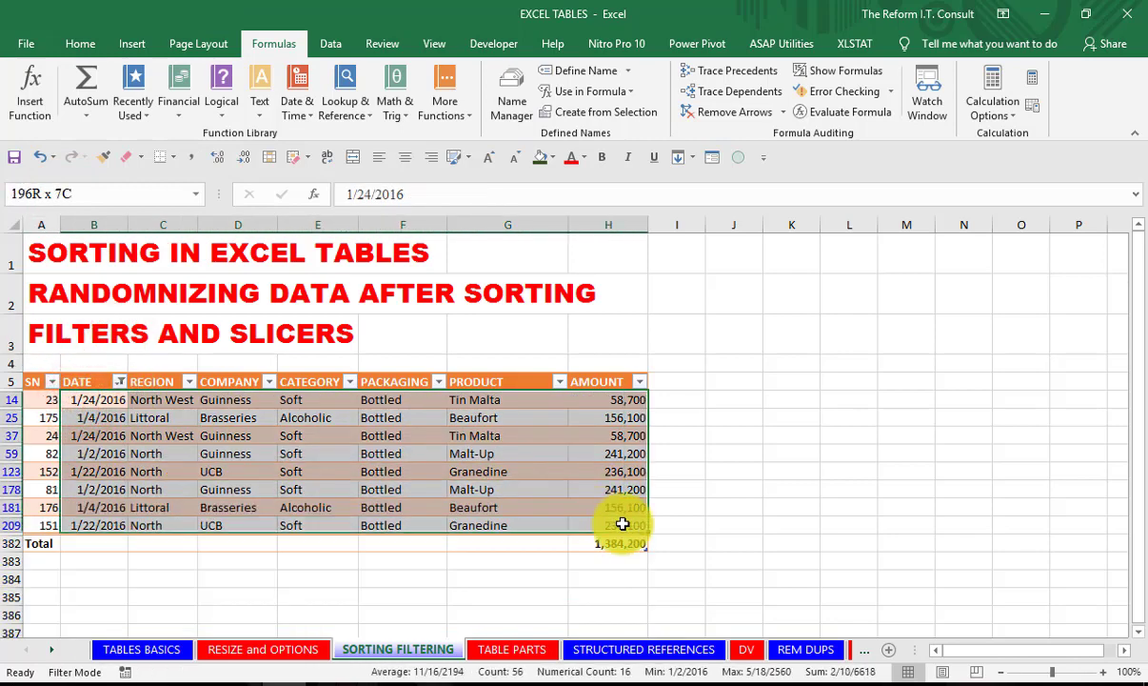
{"action": "left_click", "coordinate": [85, 542]}
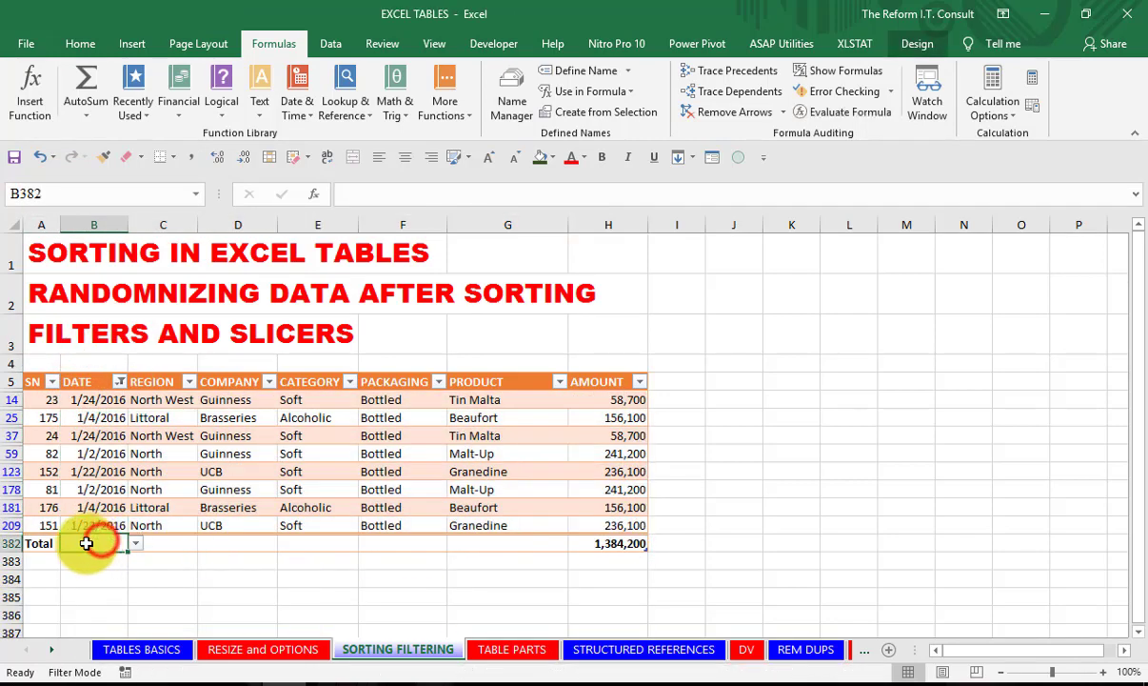
{"action": "left_click", "coordinate": [621, 543]}
{"action": "left_click", "coordinate": [615, 403]}
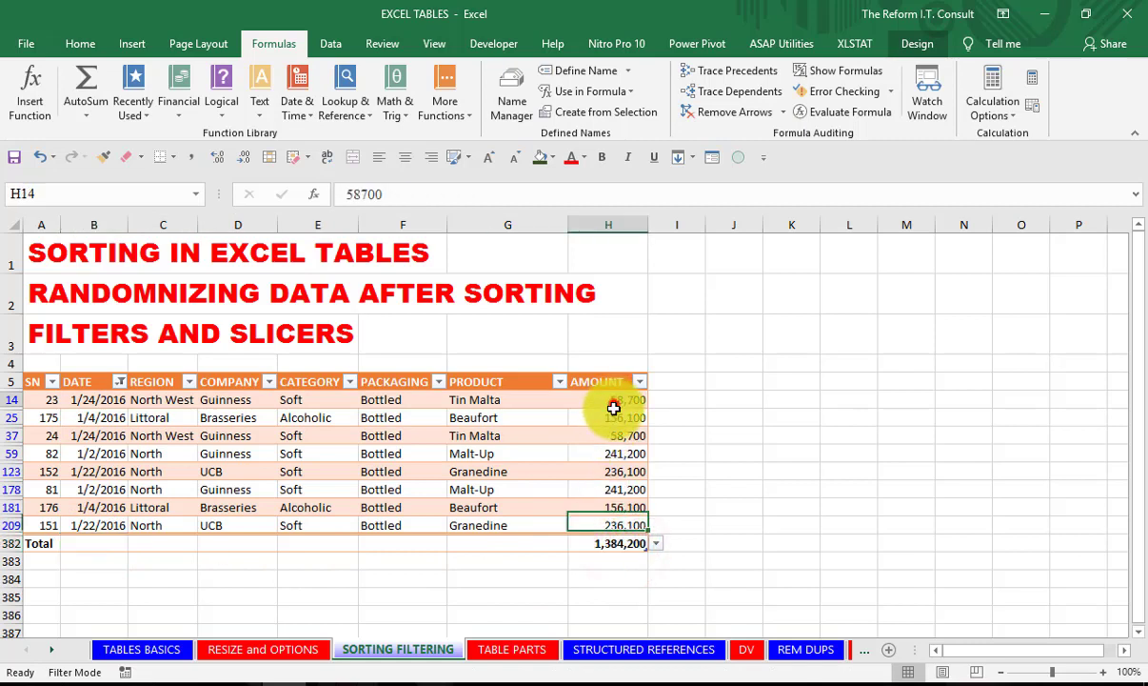
{"action": "left_click_drag", "start_coordinate": [614, 408], "coordinate": [631, 526]}
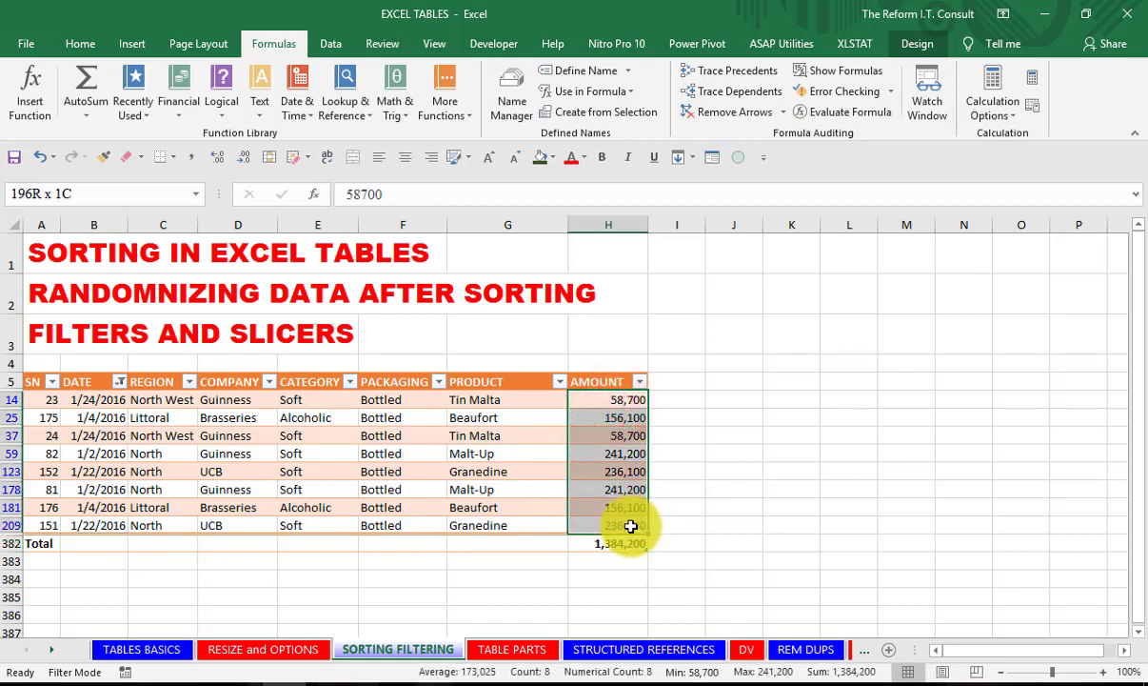
{"action": "left_click", "coordinate": [421, 470]}
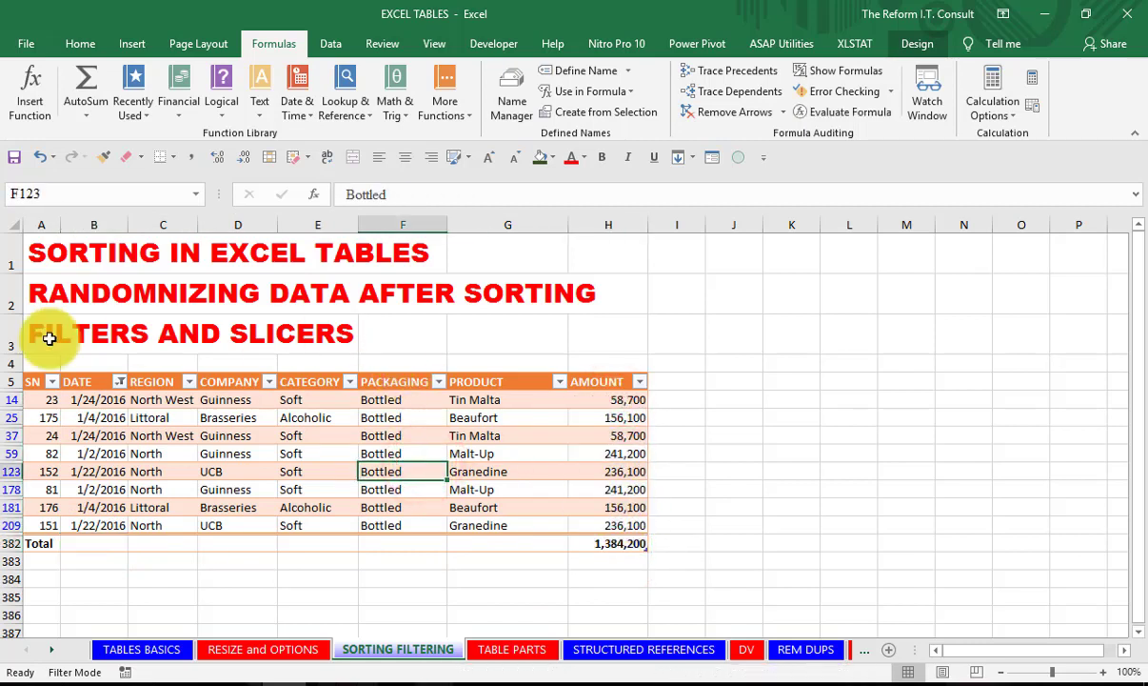
- Clear the filter from the DATE column
{"action": "left_click", "coordinate": [119, 382]}
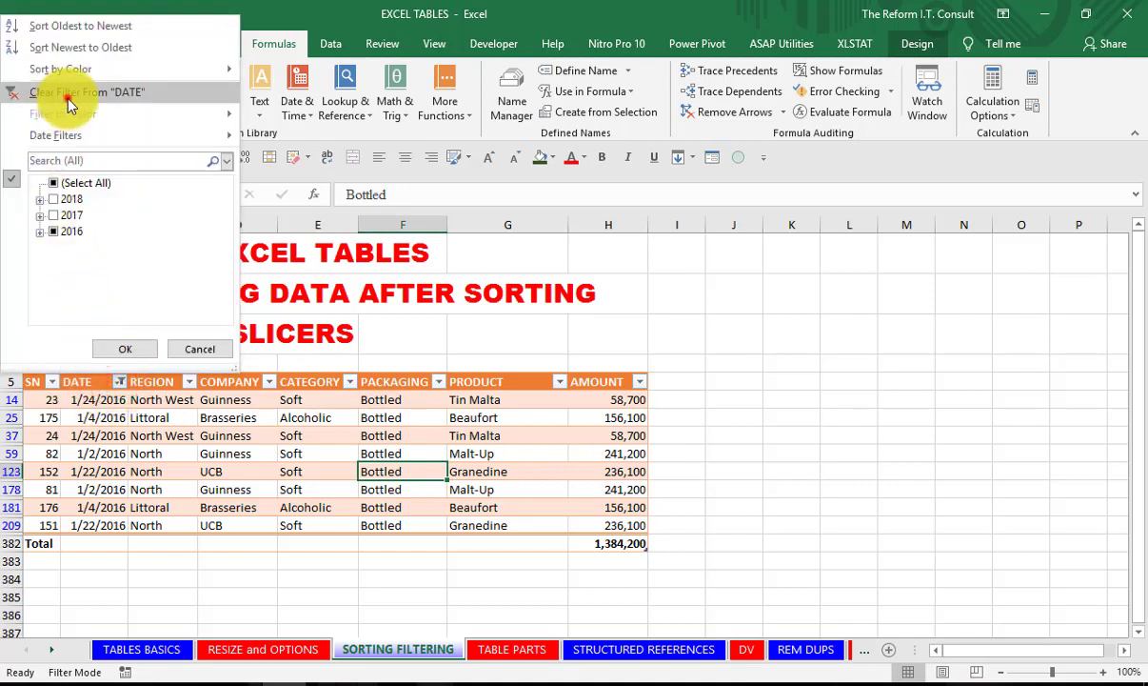
{"action": "left_click", "coordinate": [69, 93]}
{"action": "left_click", "coordinate": [157, 419]}
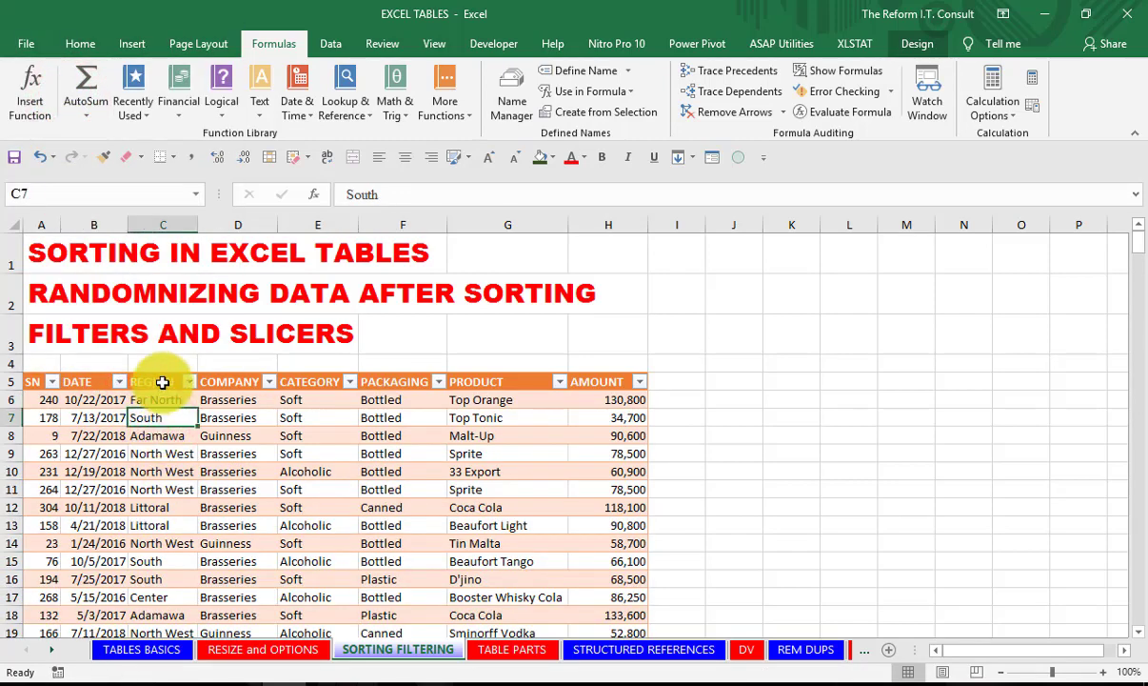
- Review the REGION column's filter choices and apply a text filter showing only regions that contain NORTH
{"action": "left_click", "coordinate": [181, 384]}
{"action": "left_click", "coordinate": [187, 381]}
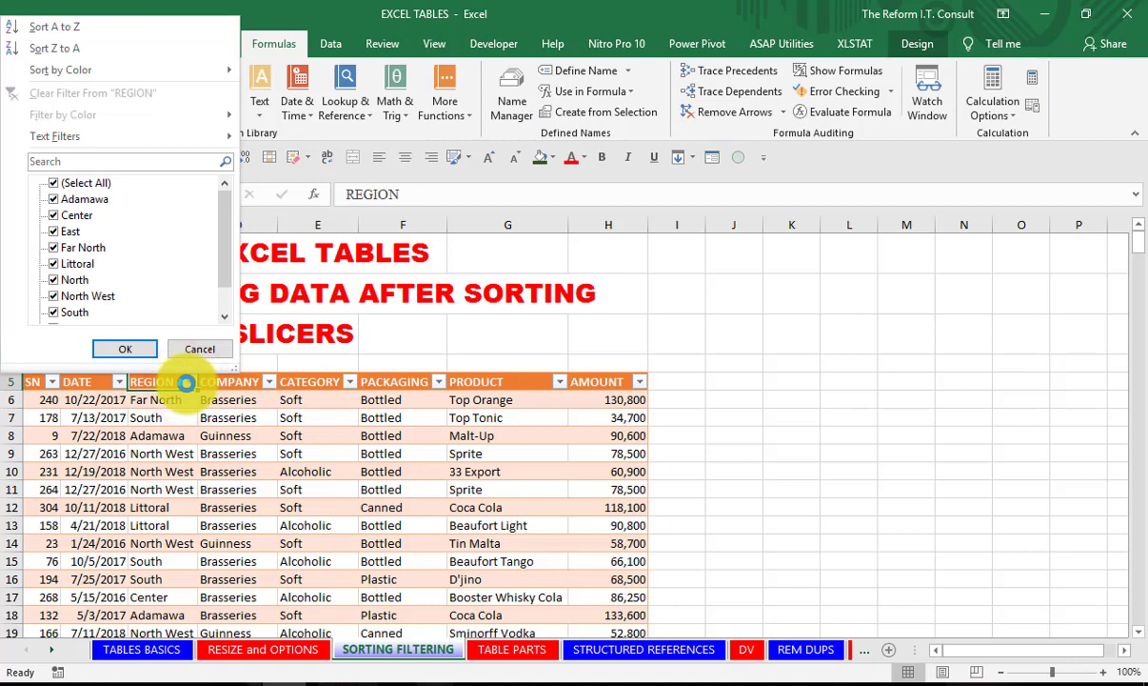
{"action": "mouse_move", "coordinate": [84, 133]}
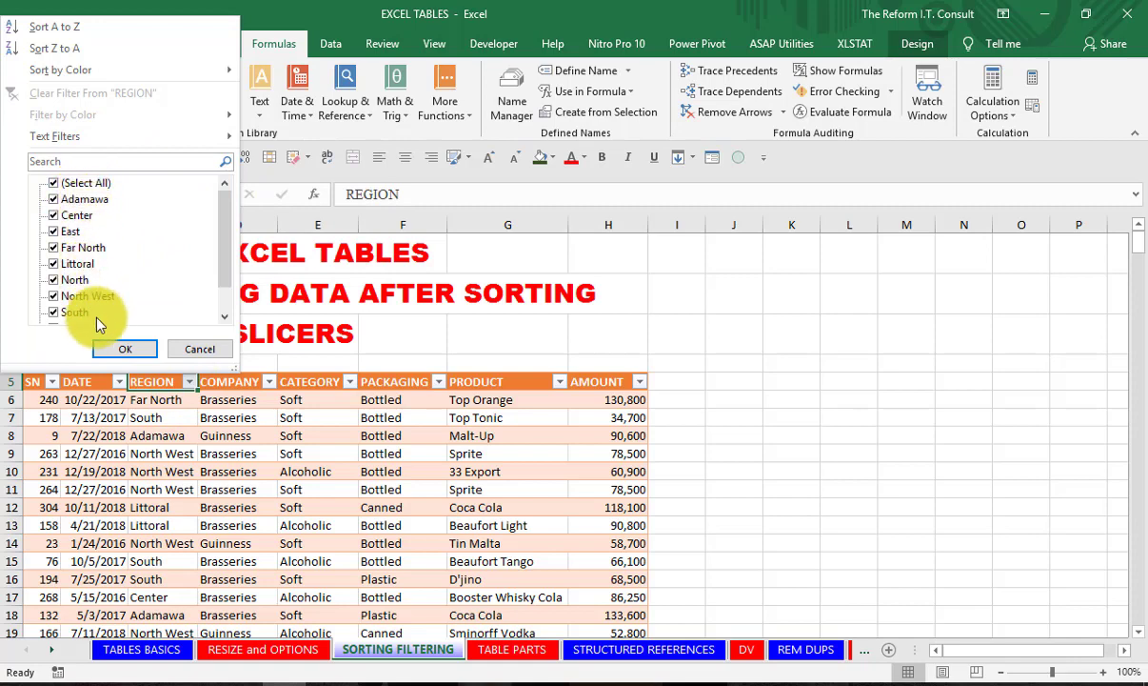
{"action": "left_click_drag", "start_coordinate": [226, 229], "coordinate": [223, 295]}
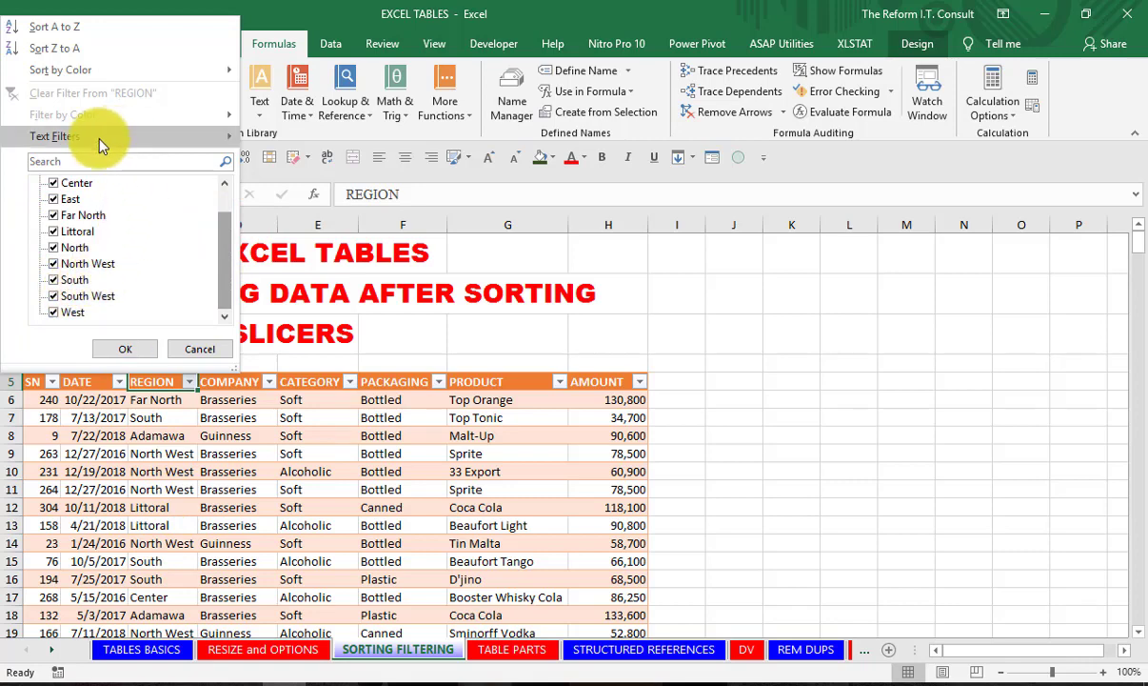
{"action": "mouse_move", "coordinate": [99, 138]}
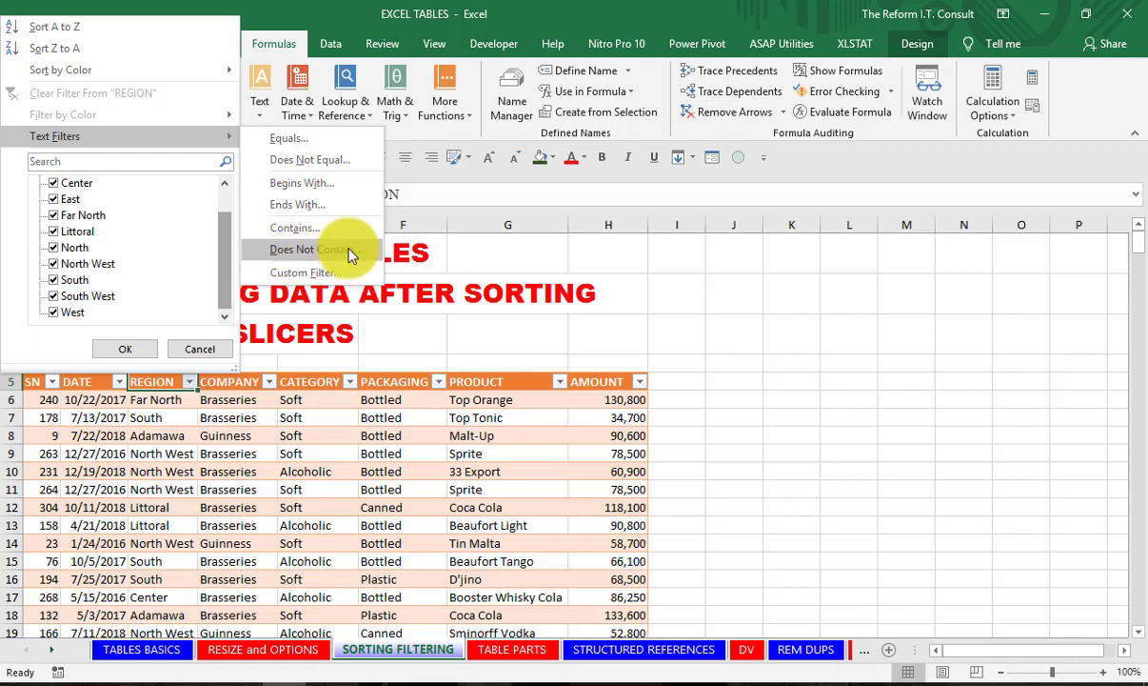
{"action": "left_click", "coordinate": [298, 233]}
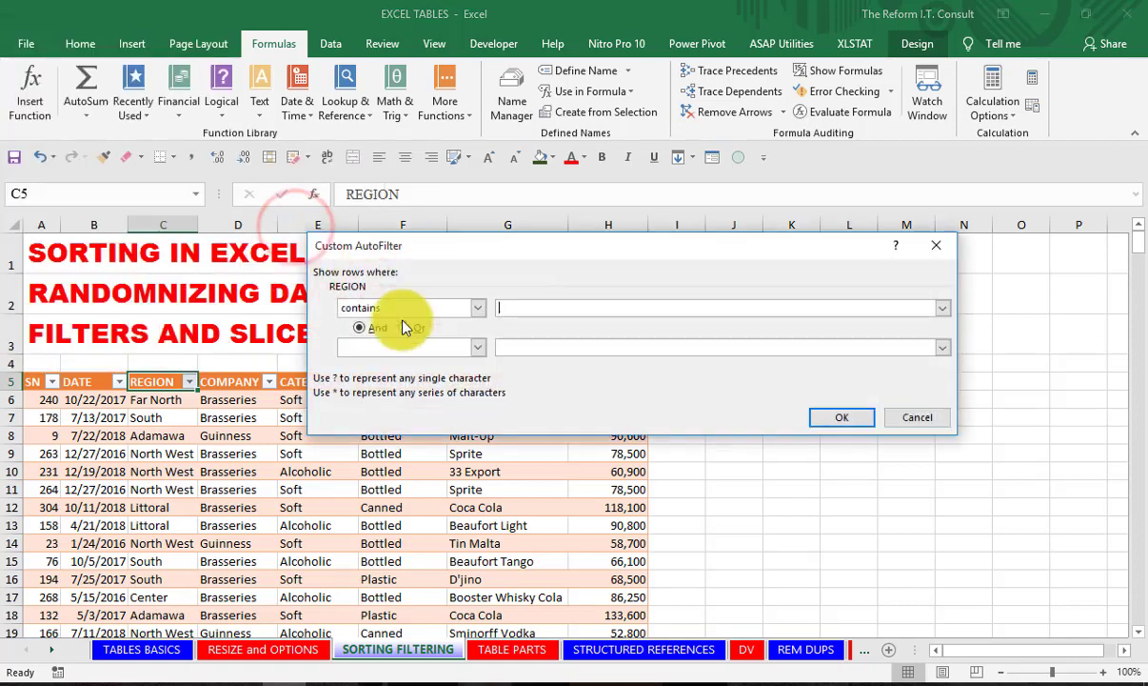
{"action": "type", "text": "NORTH"}
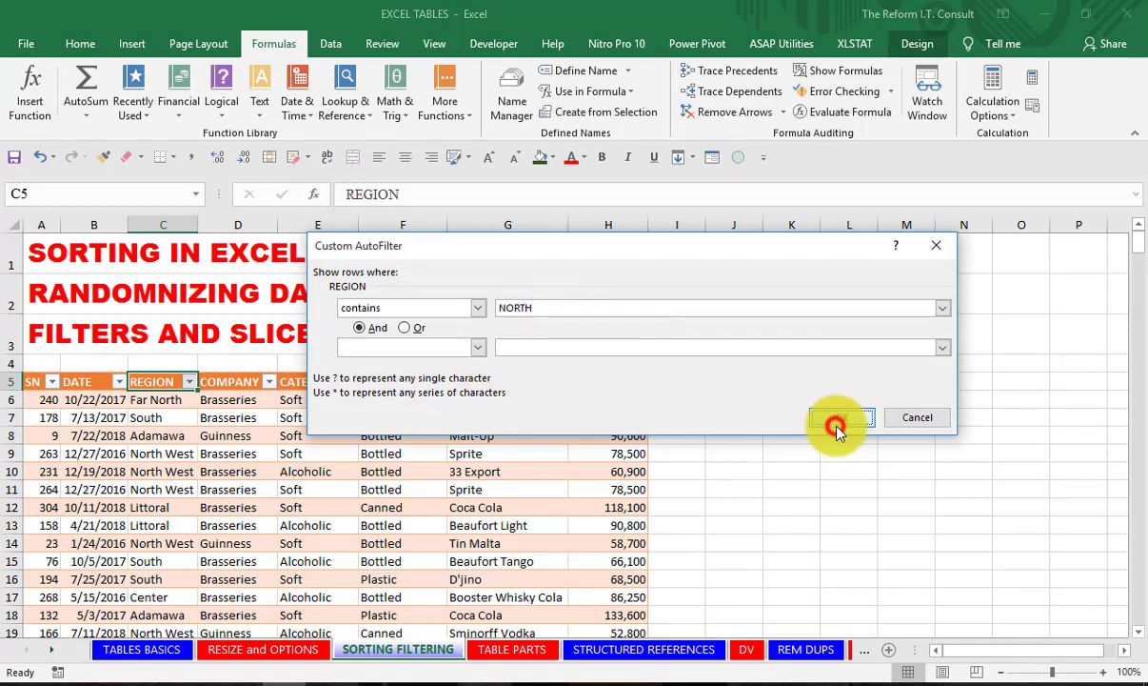
{"action": "left_click", "coordinate": [835, 424]}
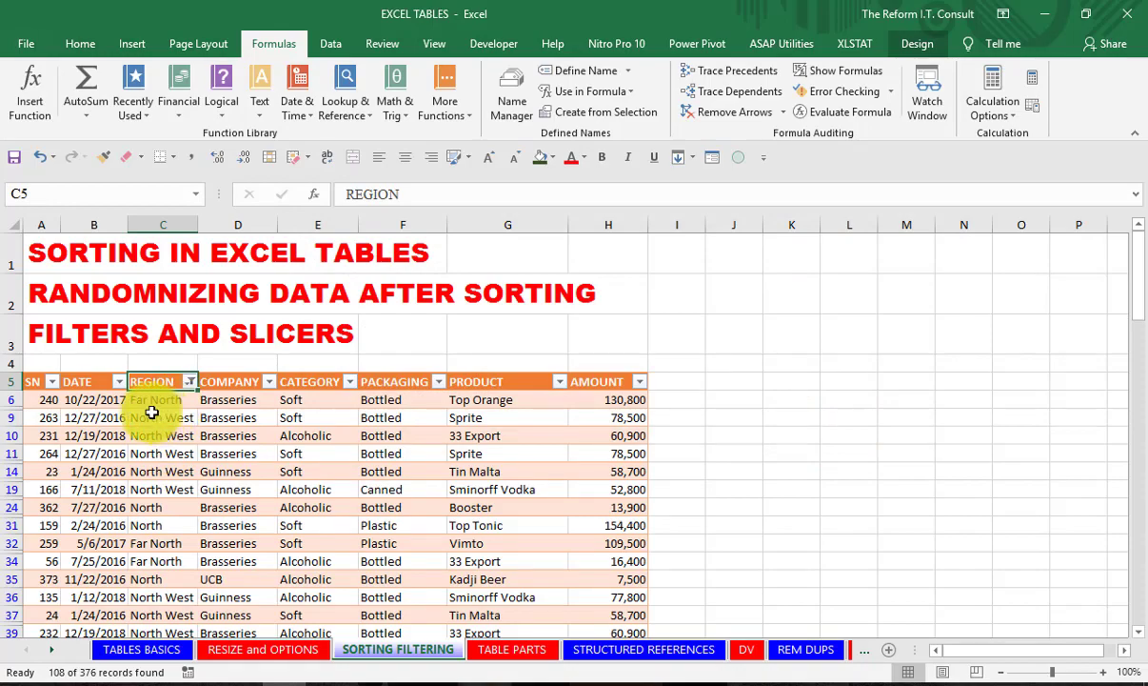
- Look through the rows filtered to regions containing NORTH and clear the filter from the REGION column
{"action": "scroll", "coordinate": [169, 428], "scroll_direction": "down", "scroll_amount": 3}
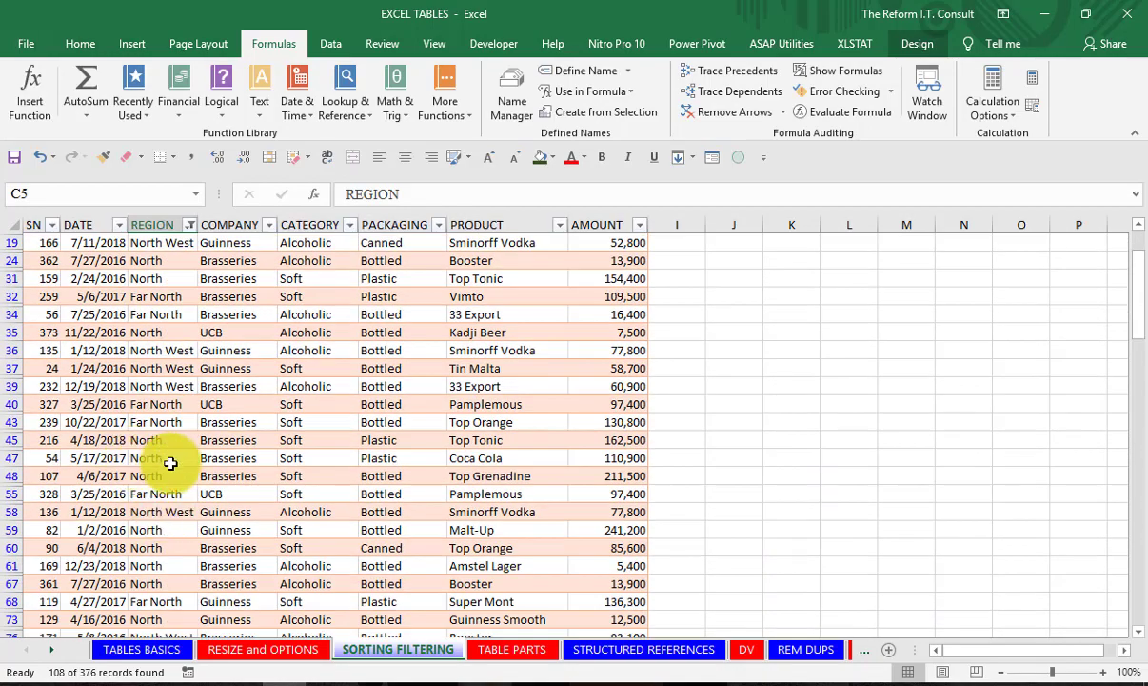
{"action": "scroll", "coordinate": [170, 463], "scroll_direction": "down", "scroll_amount": 11}
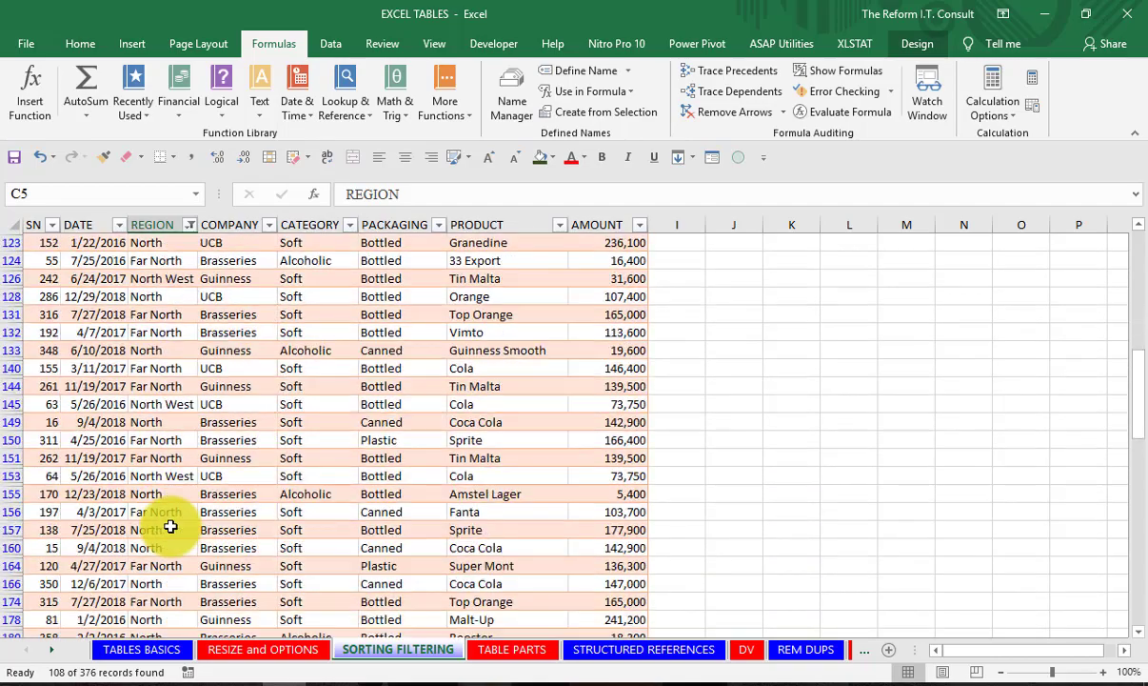
{"action": "scroll", "coordinate": [169, 525], "scroll_direction": "down", "scroll_amount": 7}
{"action": "scroll", "coordinate": [166, 515], "scroll_direction": "up", "scroll_amount": 9}
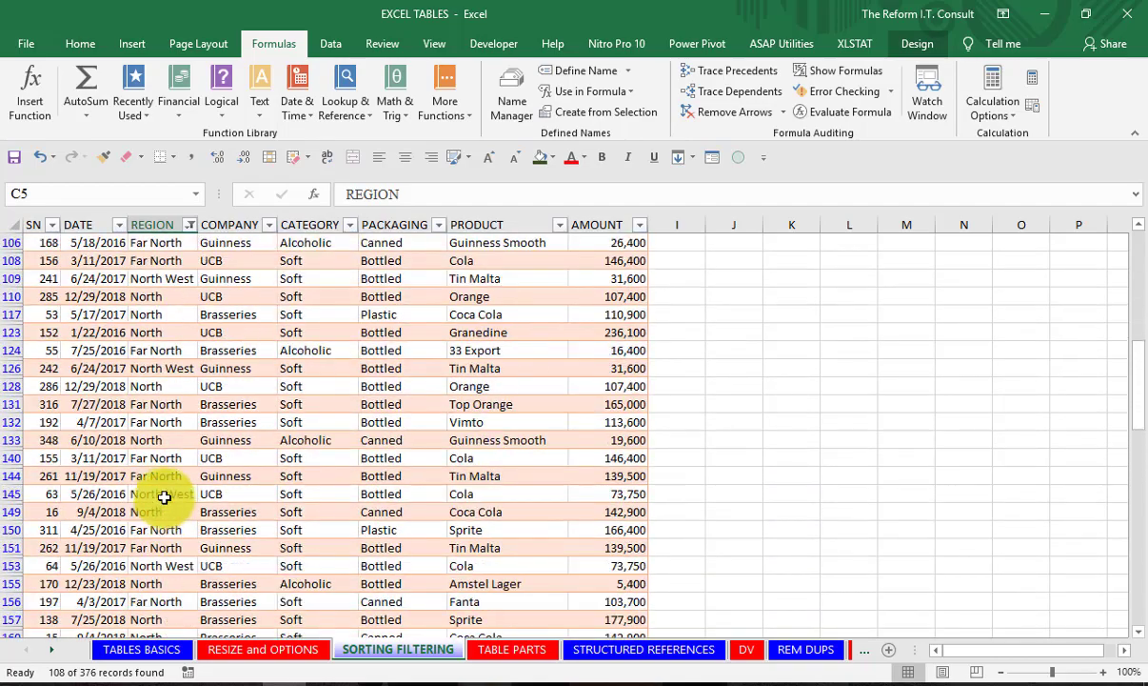
{"action": "scroll", "coordinate": [163, 490], "scroll_direction": "up", "scroll_amount": 12}
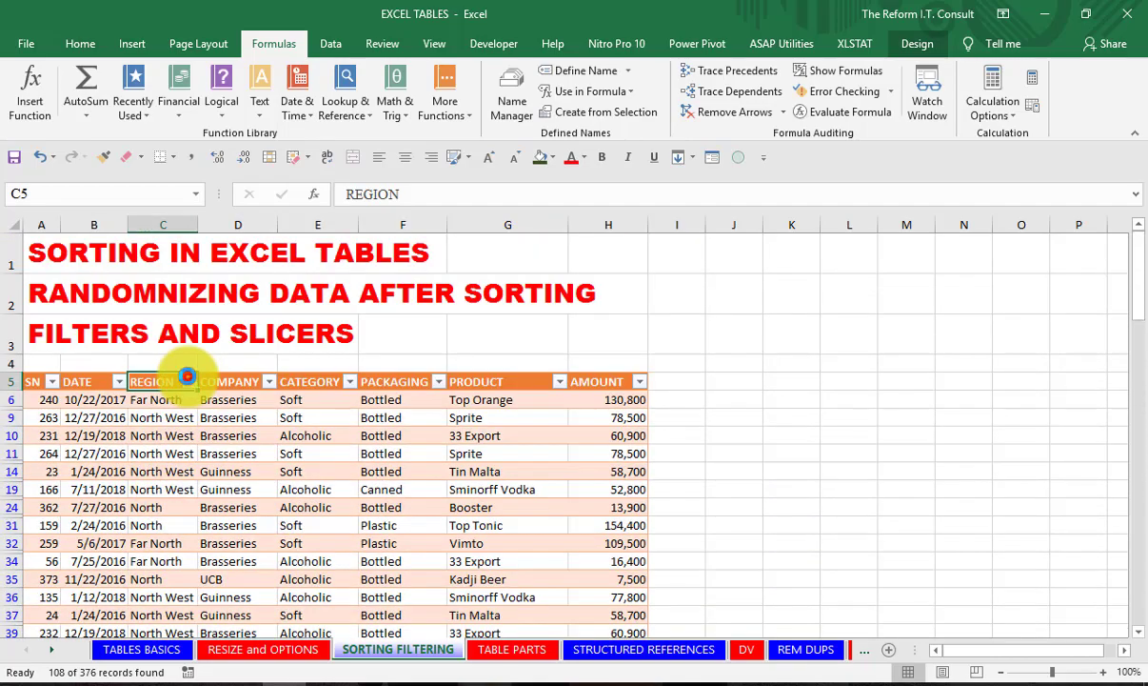
{"action": "left_click", "coordinate": [189, 380]}
{"action": "left_click", "coordinate": [64, 184]}
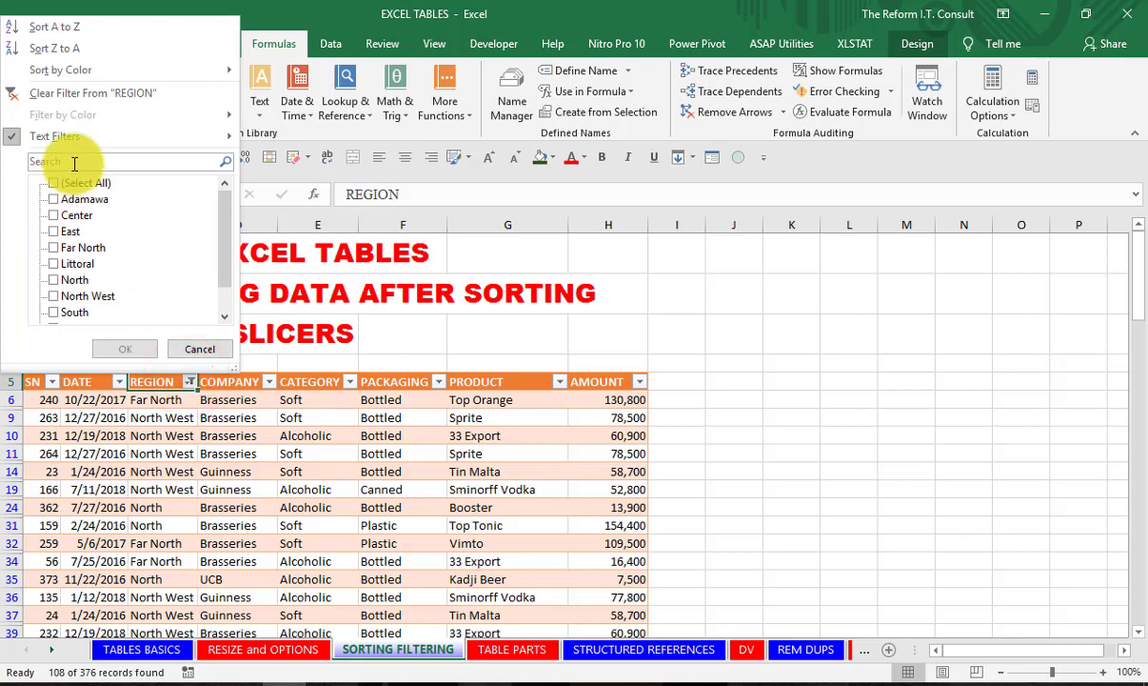
{"action": "left_click", "coordinate": [86, 94]}
- Filter the REGION column by searching its values for NORTH, keeping all matching regions, and look through the filtered rows
{"action": "left_click", "coordinate": [190, 381]}
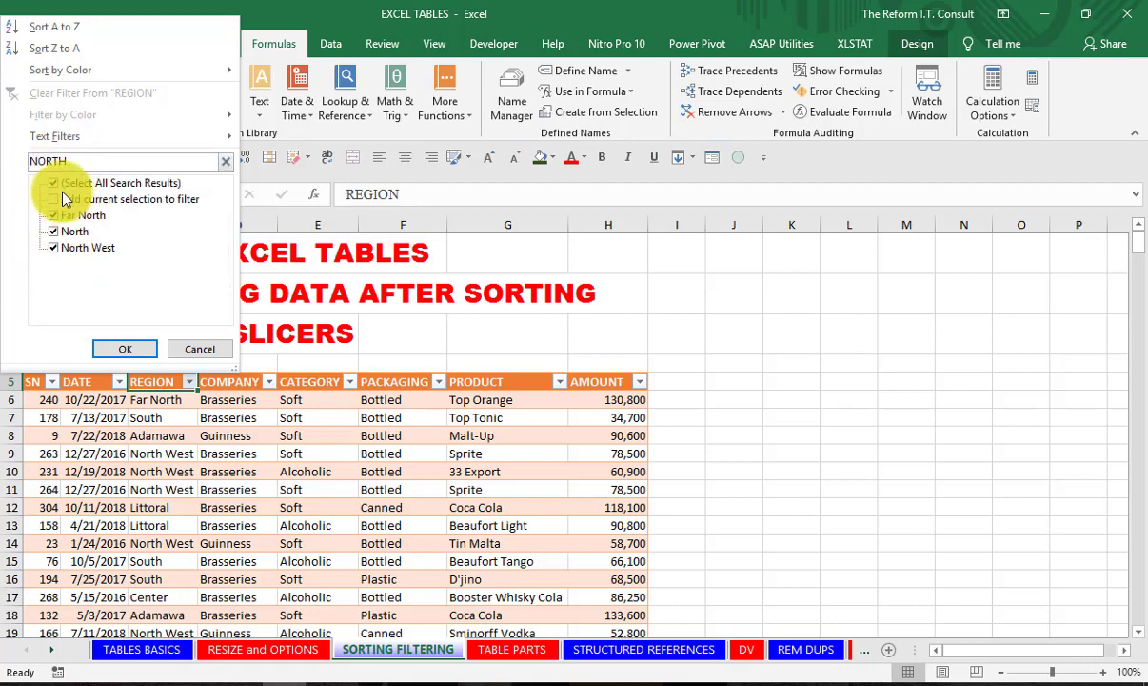
{"action": "left_click", "coordinate": [184, 134]}
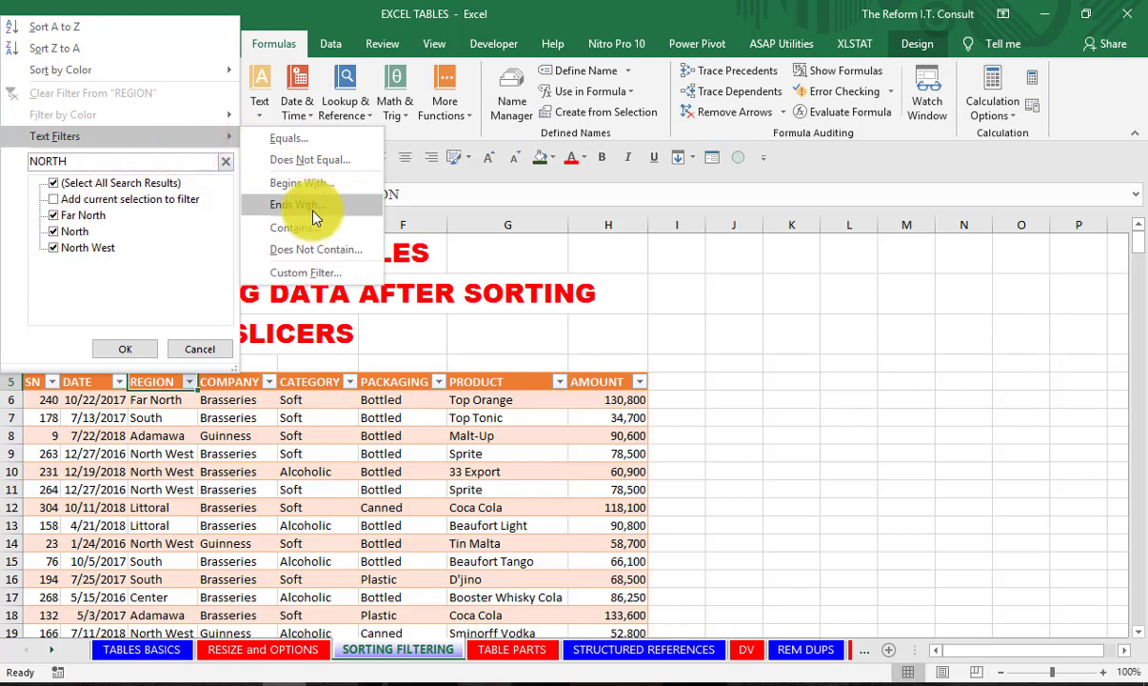
{"action": "left_click", "coordinate": [111, 161]}
{"action": "left_click", "coordinate": [125, 349]}
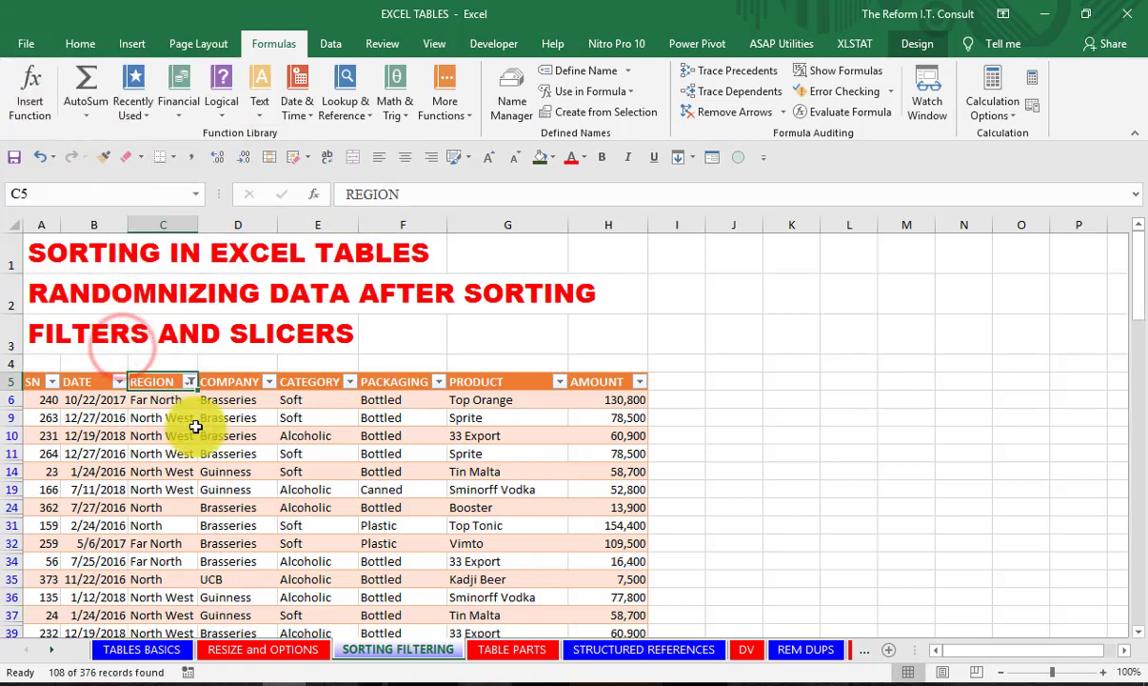
{"action": "scroll", "coordinate": [192, 434], "scroll_direction": "down", "scroll_amount": 10}
{"action": "scroll", "coordinate": [191, 441], "scroll_direction": "up", "scroll_amount": 12}
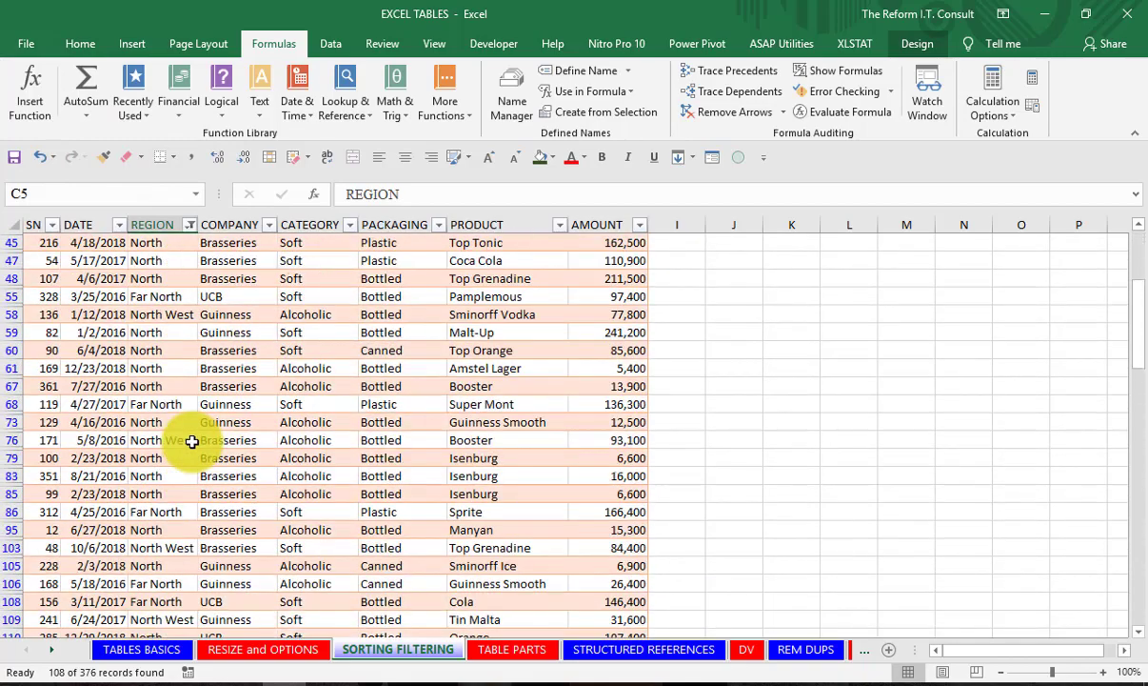
- Remove the NORTH search filter from the REGION column so all regions are included again
{"action": "left_click", "coordinate": [189, 381]}
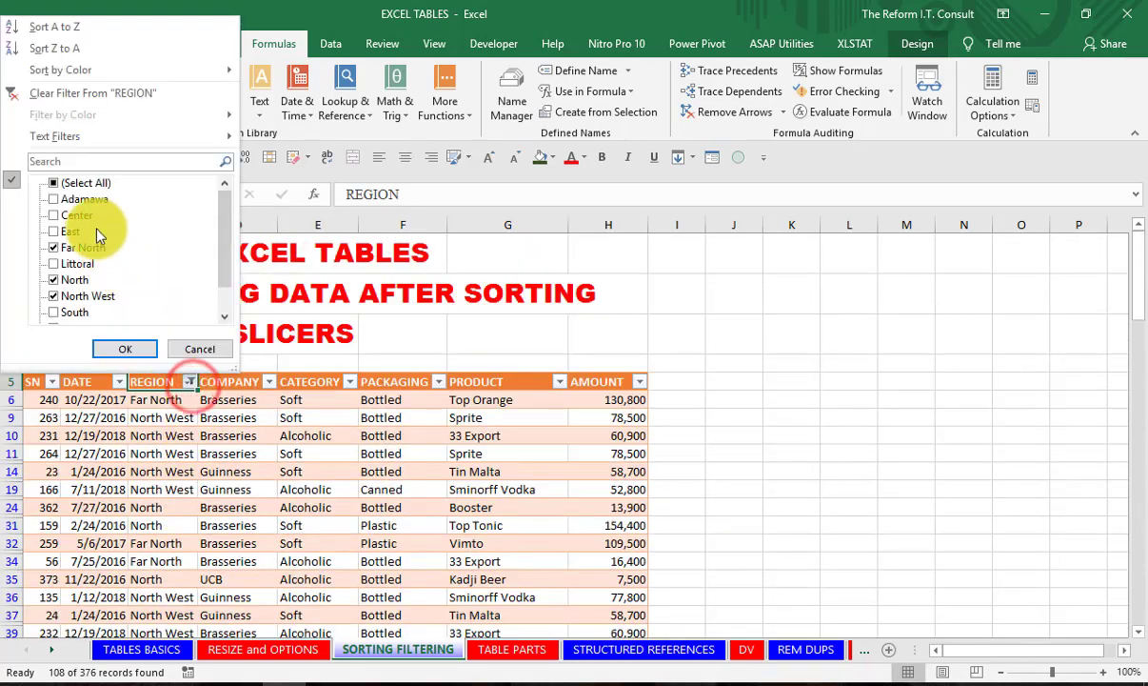
{"action": "left_click", "coordinate": [70, 88]}
{"action": "left_click", "coordinate": [155, 434]}
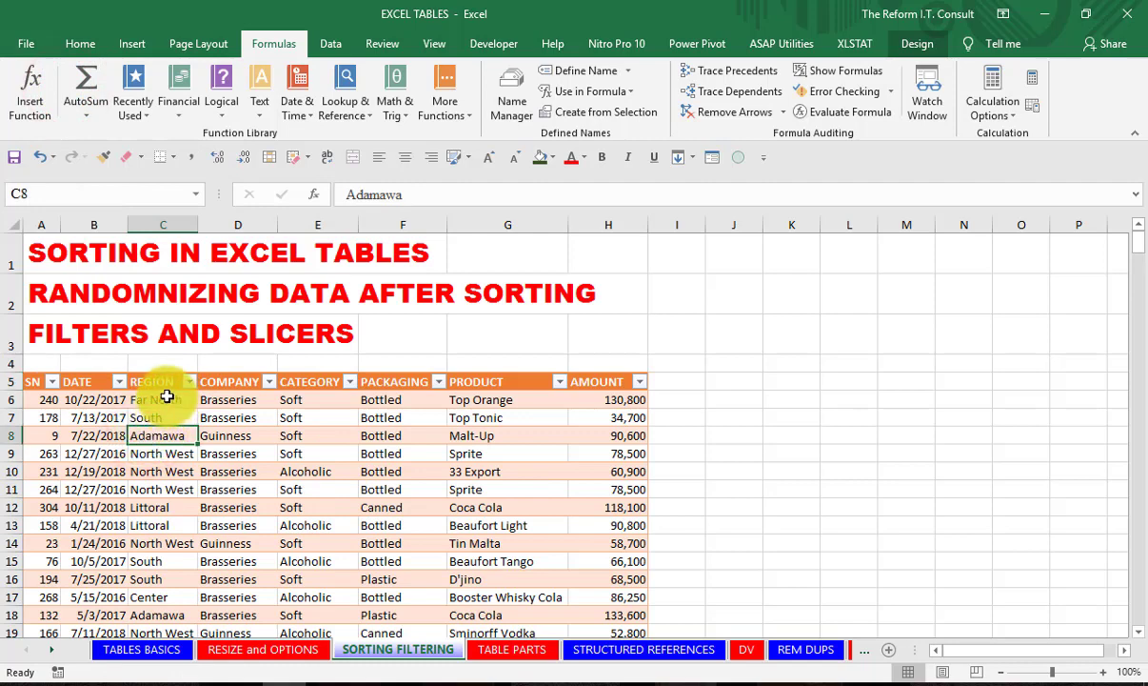
- Apply a number filter to the AMOUNT column that keeps only above-average values
{"action": "left_click", "coordinate": [606, 385]}
{"action": "left_click", "coordinate": [610, 417]}
{"action": "left_click", "coordinate": [640, 382]}
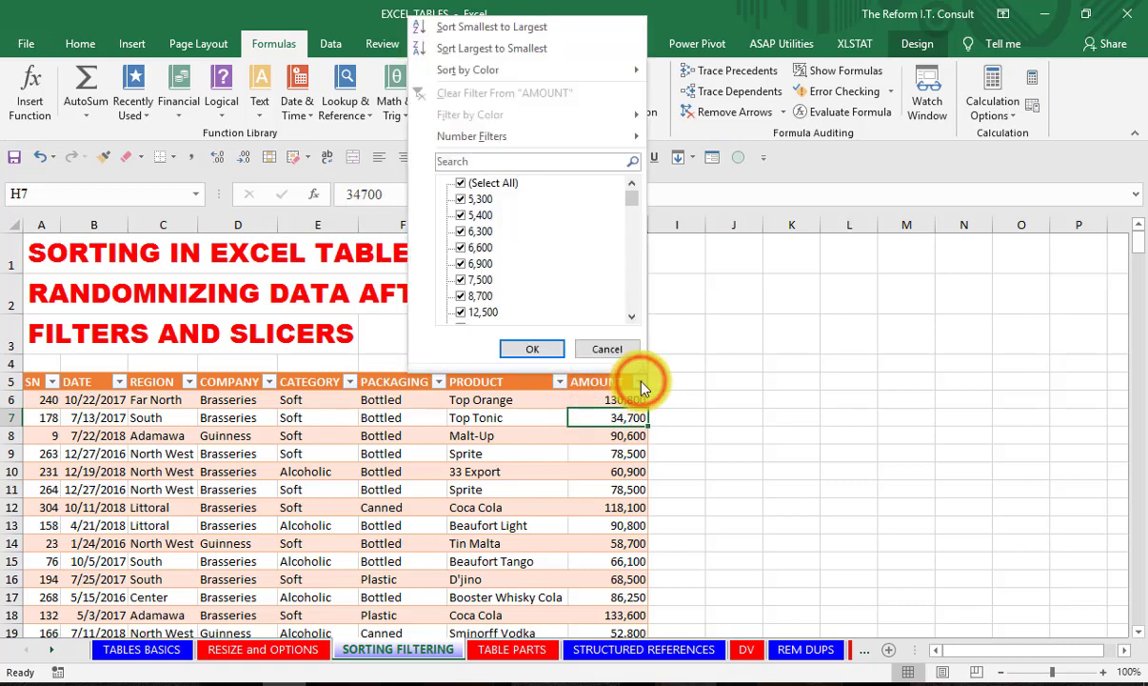
{"action": "mouse_move", "coordinate": [481, 136]}
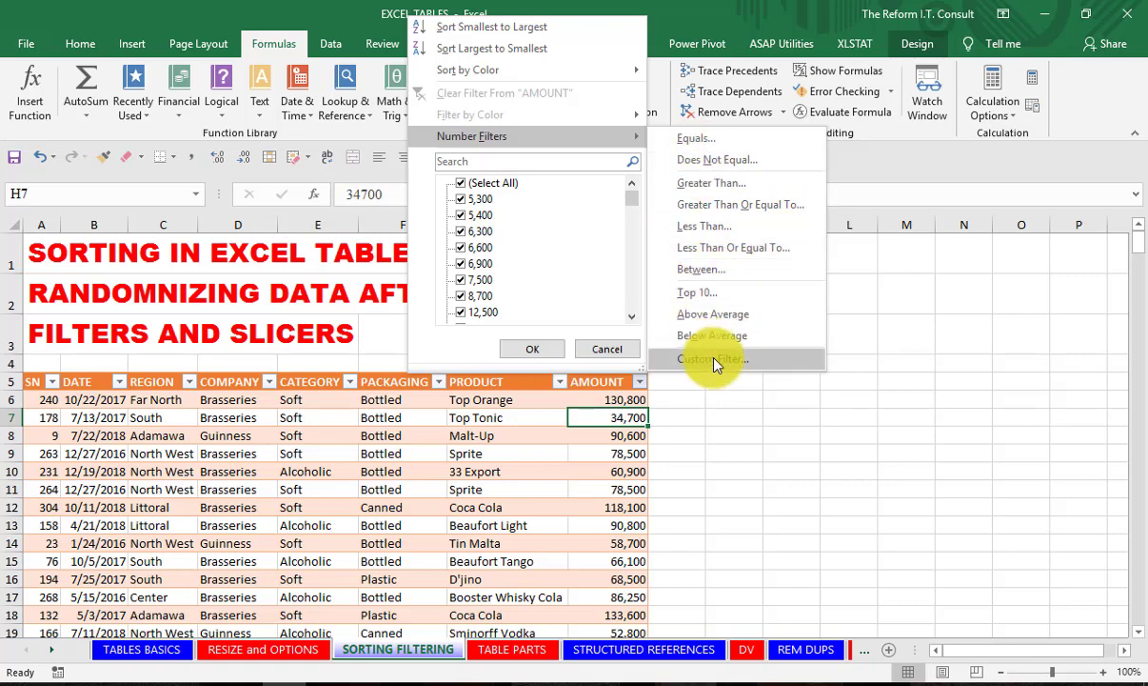
{"action": "left_click", "coordinate": [719, 319]}
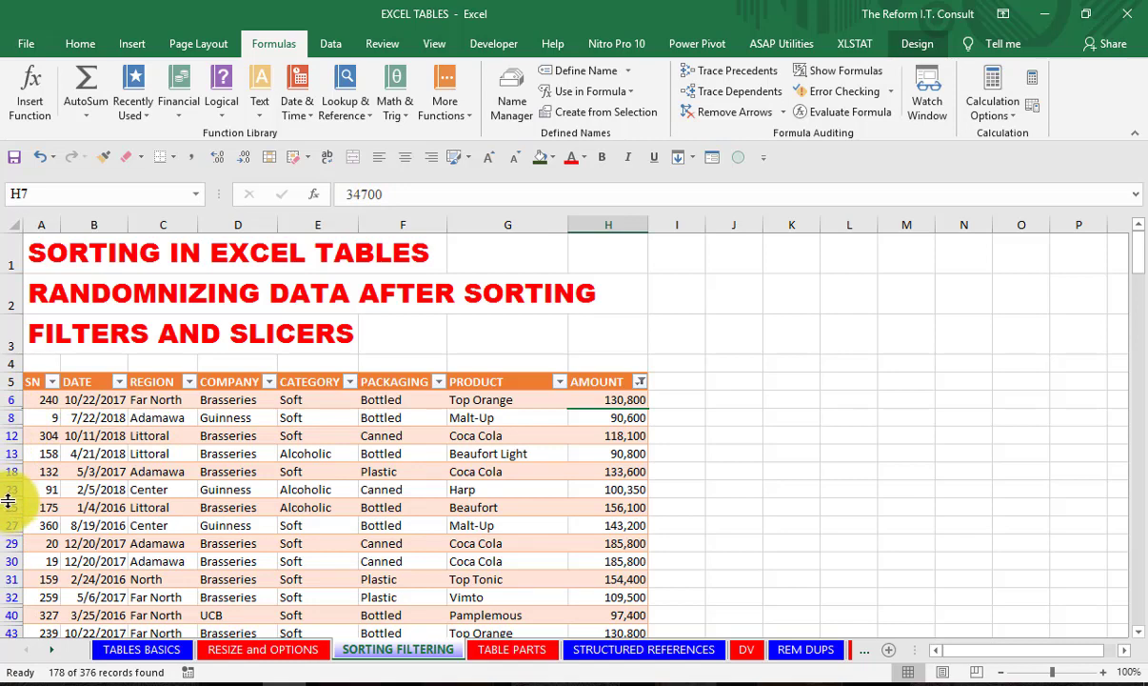
- Examine the above-average rows and select a run of AMOUNT values from the first row to check their summary statistics
{"action": "scroll", "coordinate": [8, 507], "scroll_direction": "down", "scroll_amount": 1}
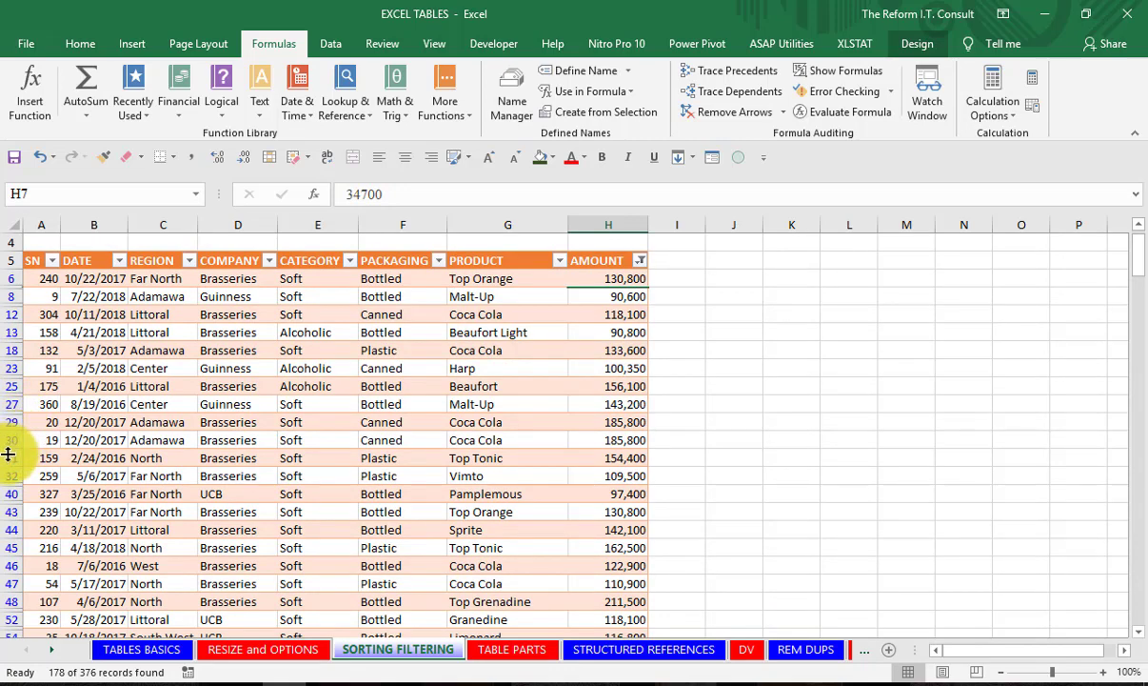
{"action": "left_click", "coordinate": [611, 279]}
{"action": "left_click_drag", "start_coordinate": [616, 295], "coordinate": [610, 616]}
{"action": "scroll", "coordinate": [600, 571], "scroll_direction": "down", "scroll_amount": 4}
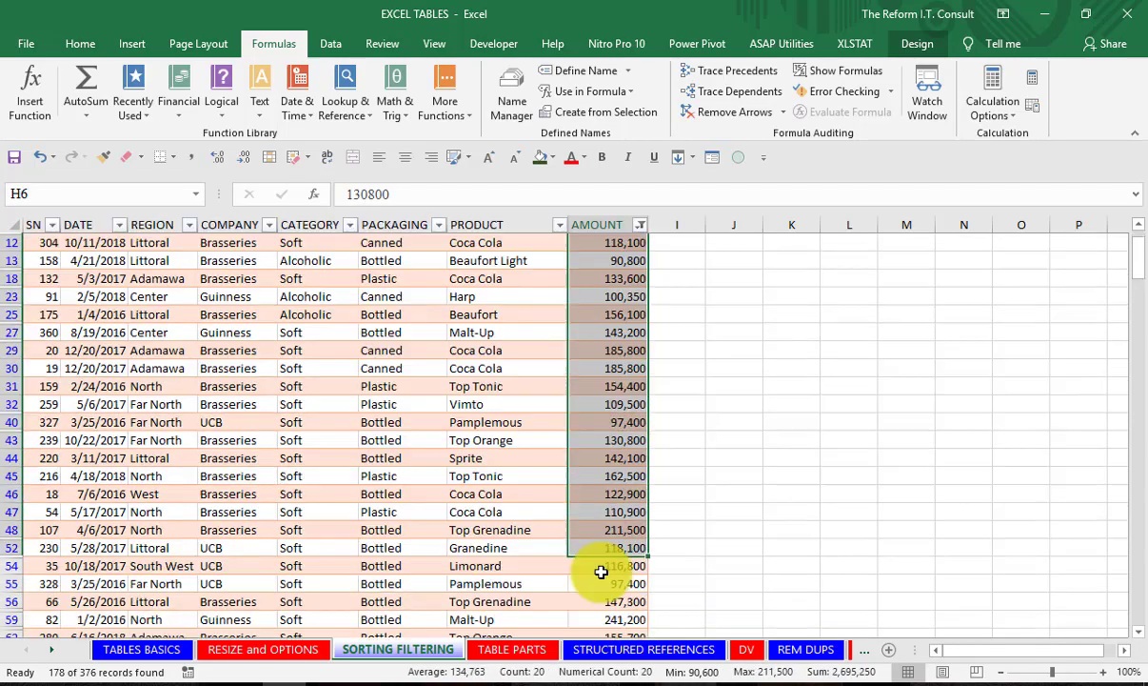
{"action": "scroll", "coordinate": [601, 571], "scroll_direction": "down", "scroll_amount": 3}
{"action": "scroll", "coordinate": [600, 572], "scroll_direction": "up", "scroll_amount": 7}
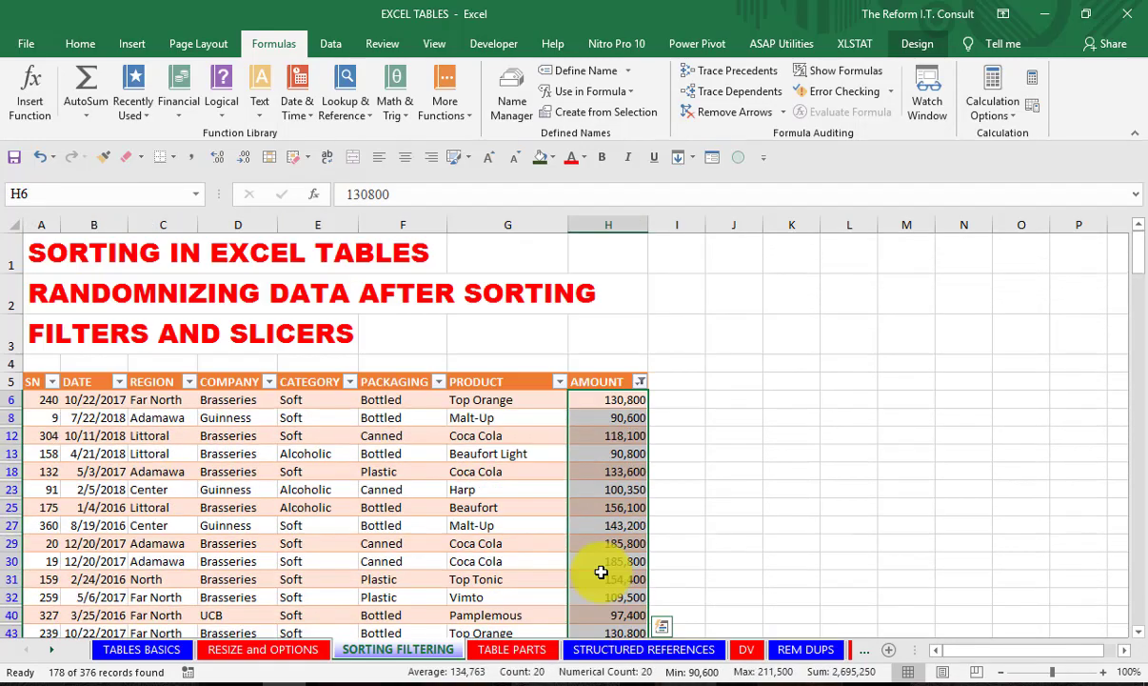
{"action": "left_click", "coordinate": [624, 435]}
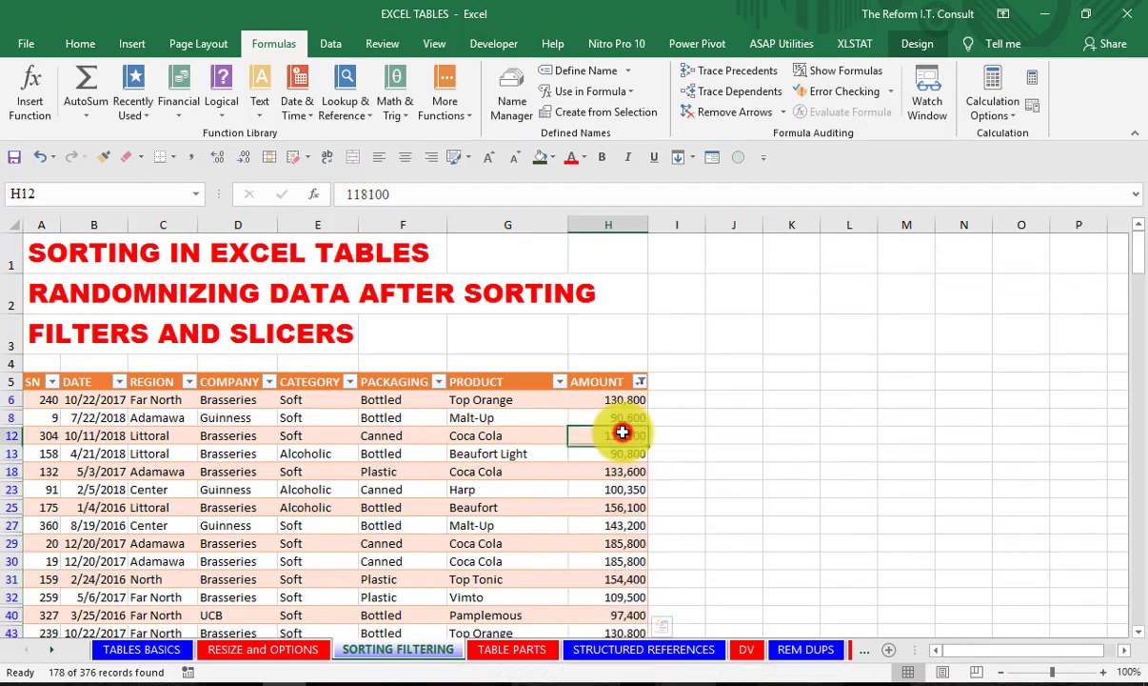
- Change the AMOUNT column's number filter to show only values between 10000 and 20000
{"action": "left_click", "coordinate": [641, 381]}
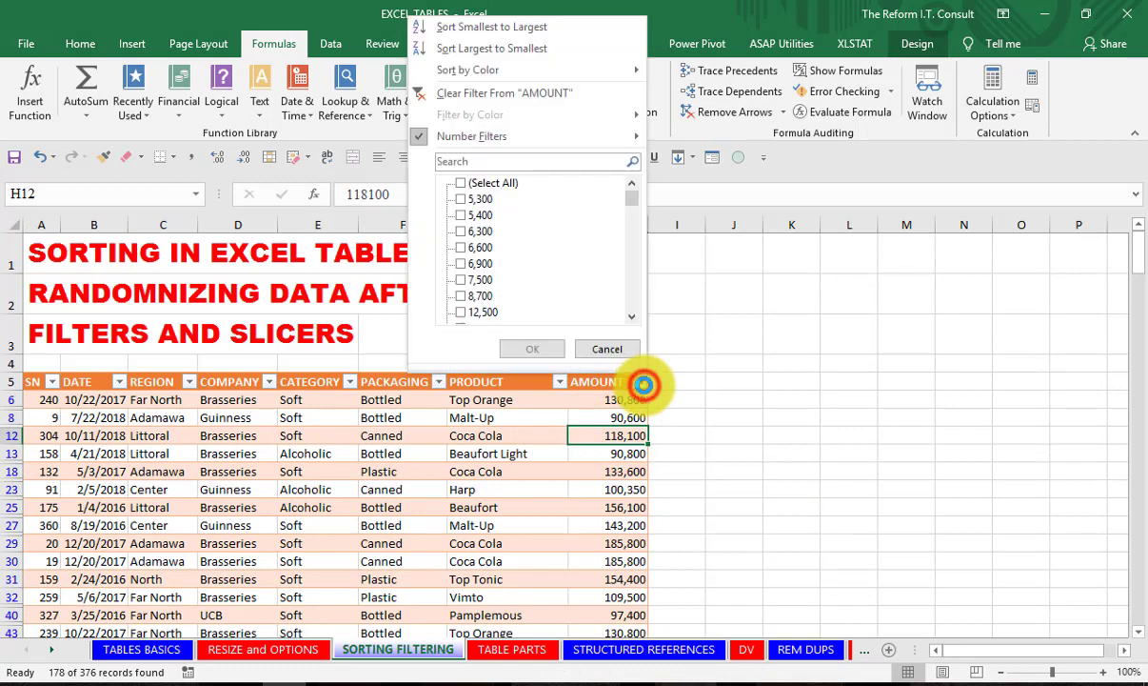
{"action": "left_click", "coordinate": [448, 137]}
{"action": "scroll", "coordinate": [476, 215], "scroll_direction": "down", "scroll_amount": 6}
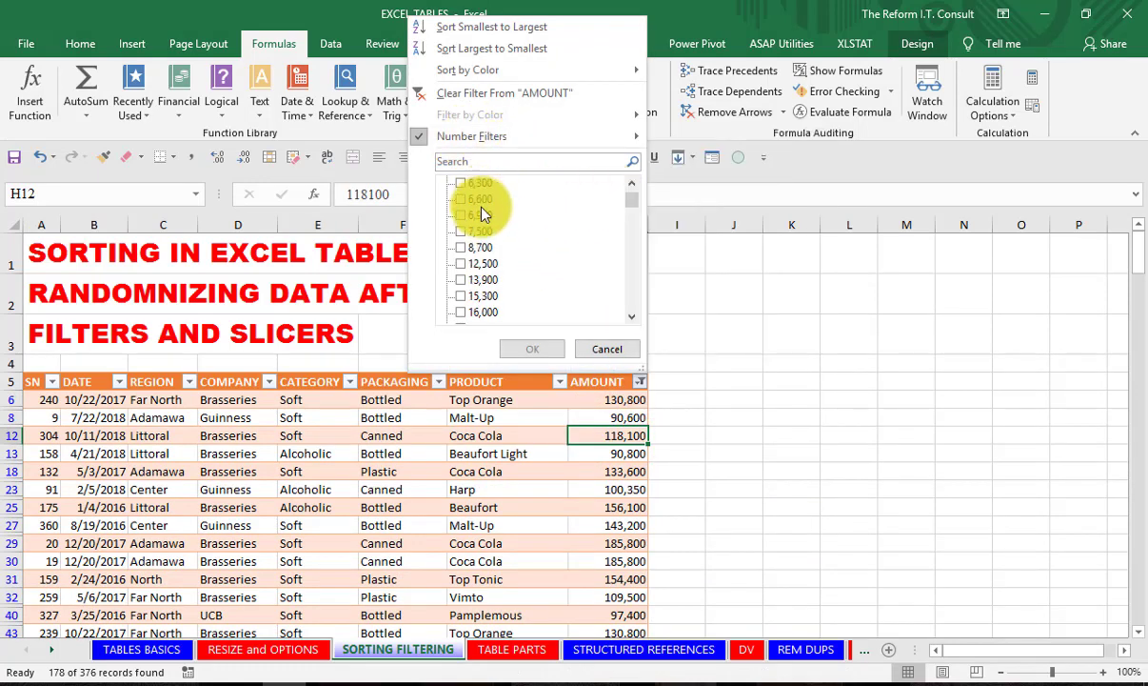
{"action": "scroll", "coordinate": [483, 230], "scroll_direction": "down", "scroll_amount": 20}
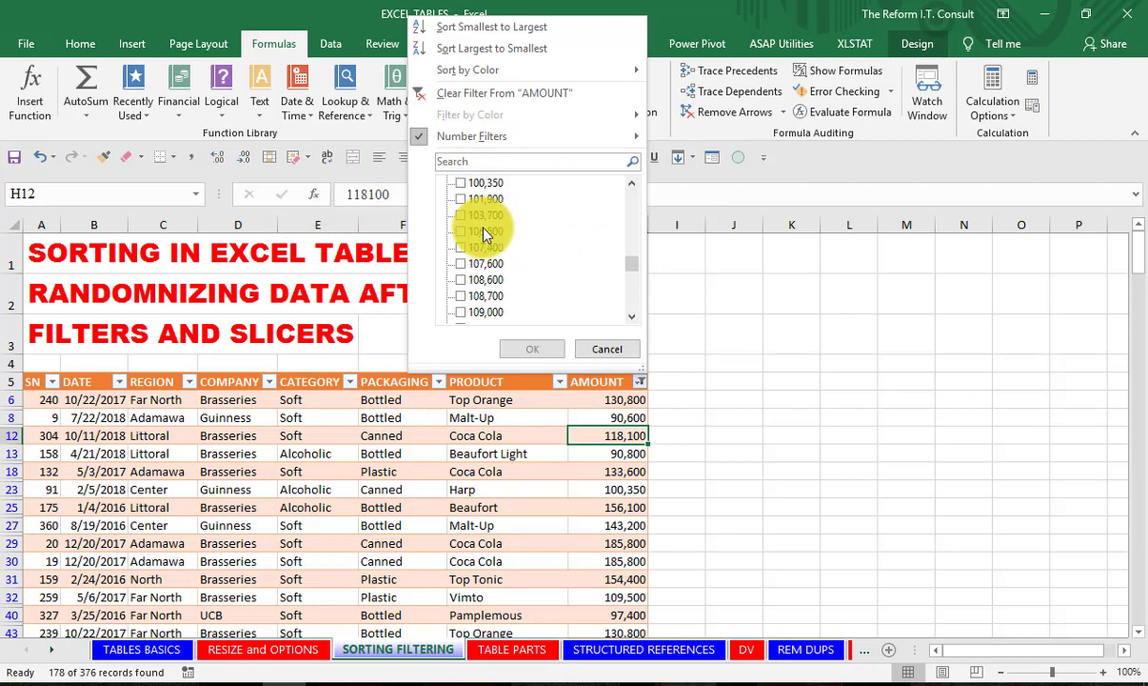
{"action": "scroll", "coordinate": [487, 247], "scroll_direction": "down", "scroll_amount": 8}
{"action": "scroll", "coordinate": [487, 247], "scroll_direction": "up", "scroll_amount": 20}
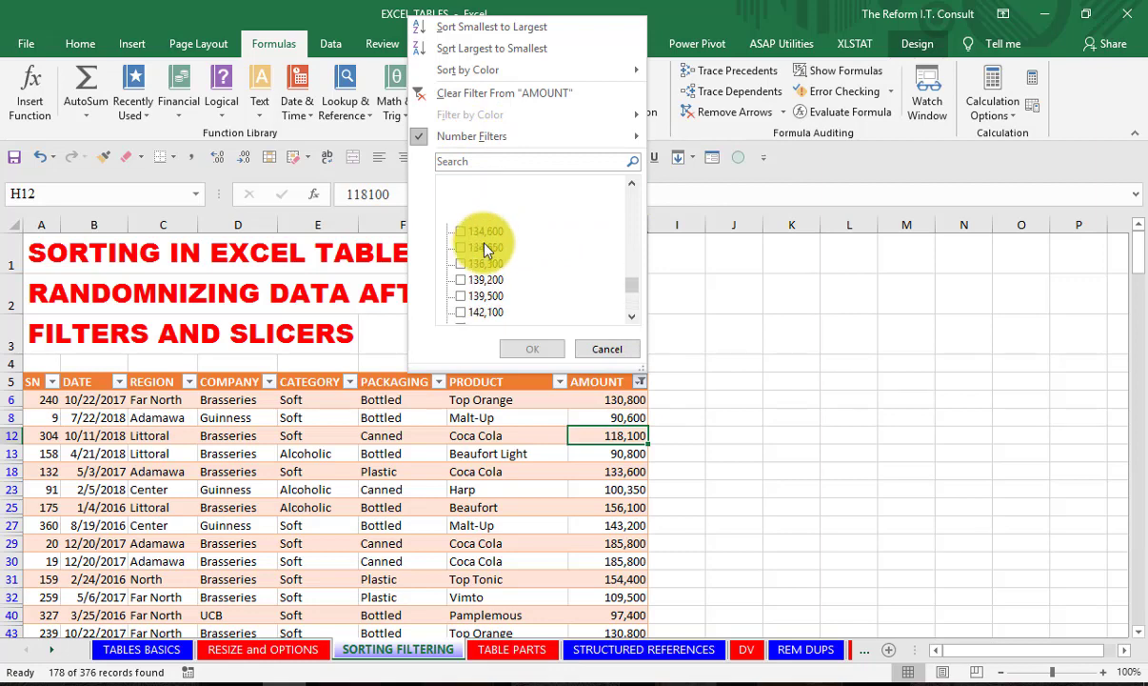
{"action": "left_click", "coordinate": [477, 139]}
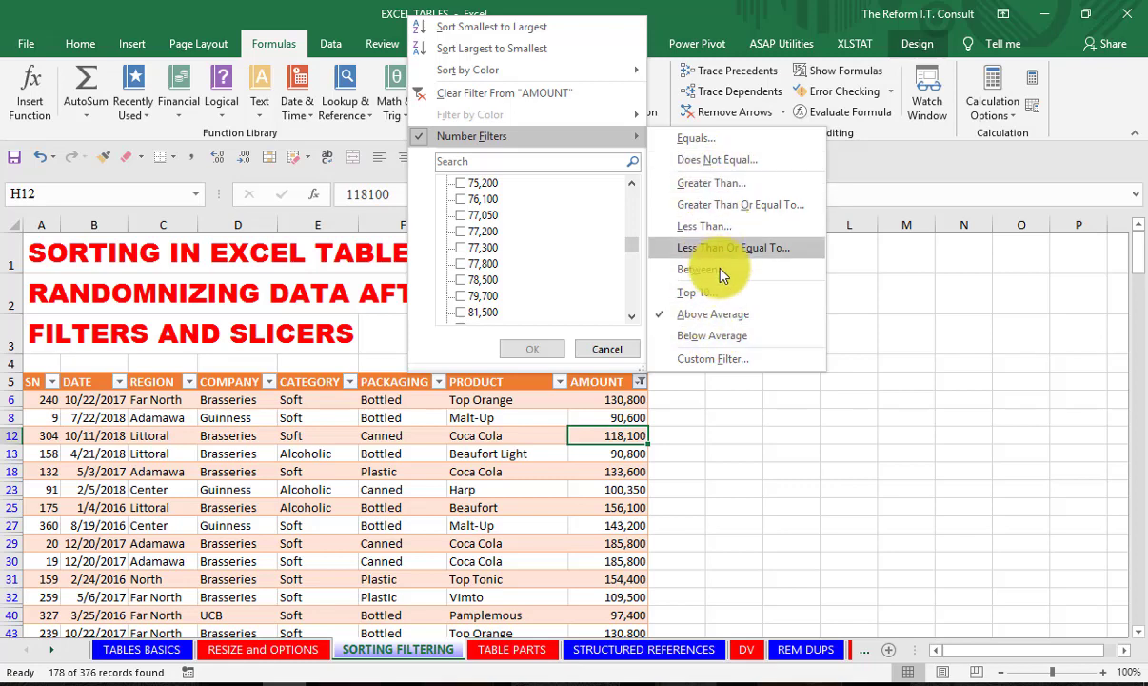
{"action": "left_click", "coordinate": [655, 267]}
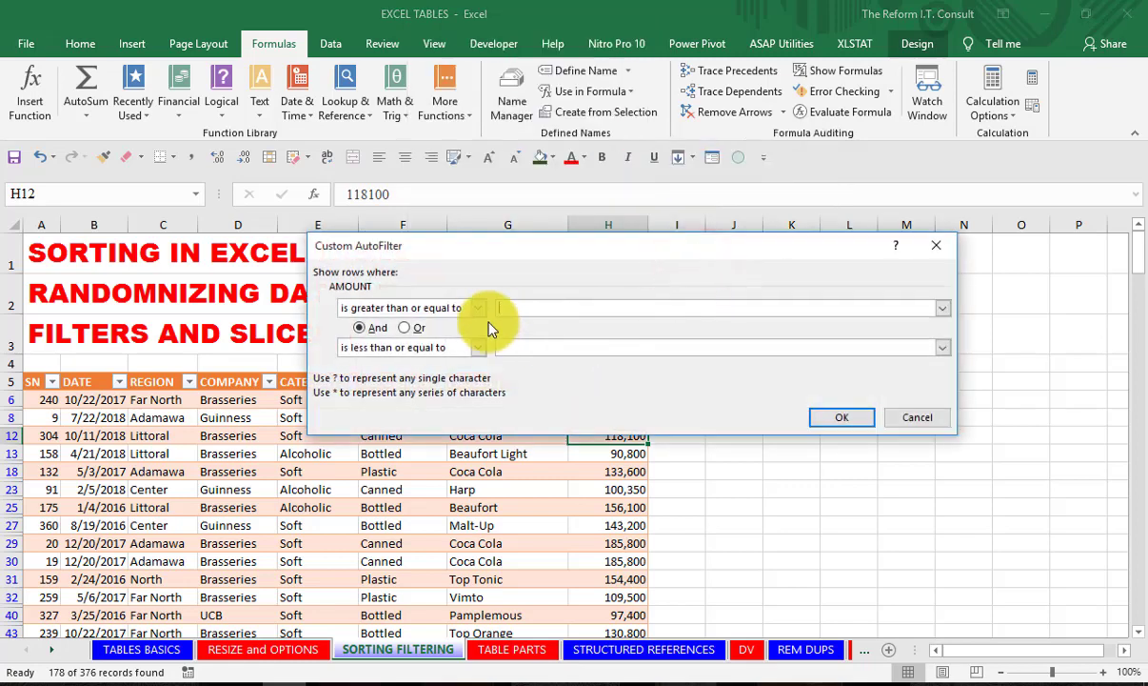
{"action": "type", "text": "10000"}
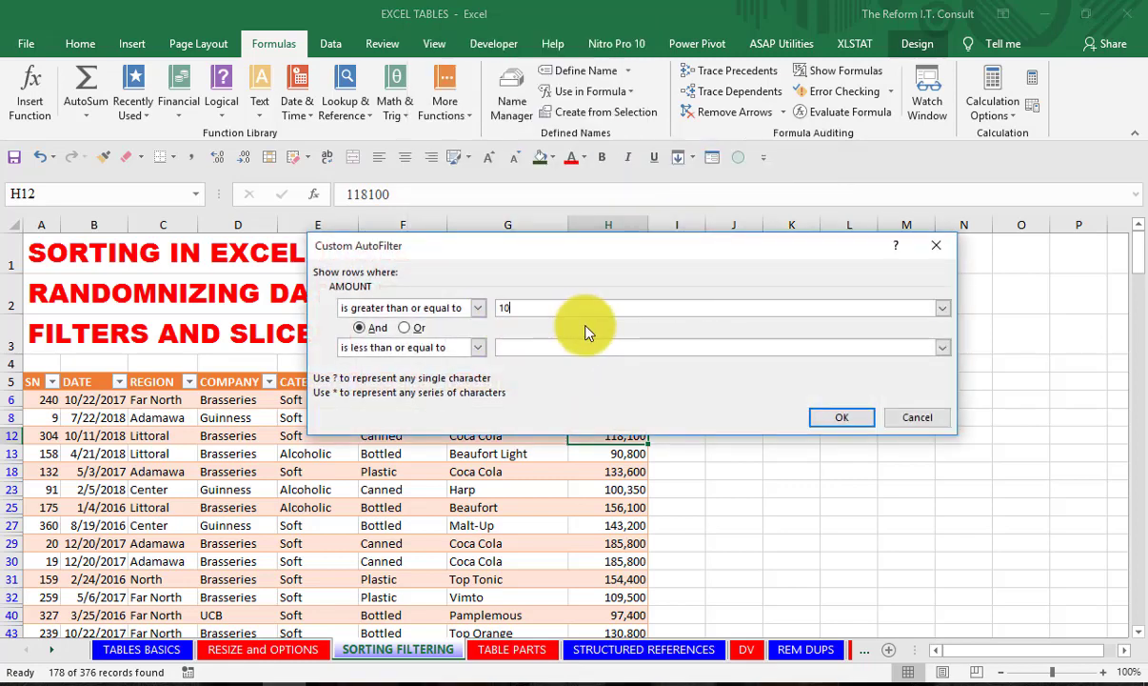
{"action": "left_click", "coordinate": [554, 346]}
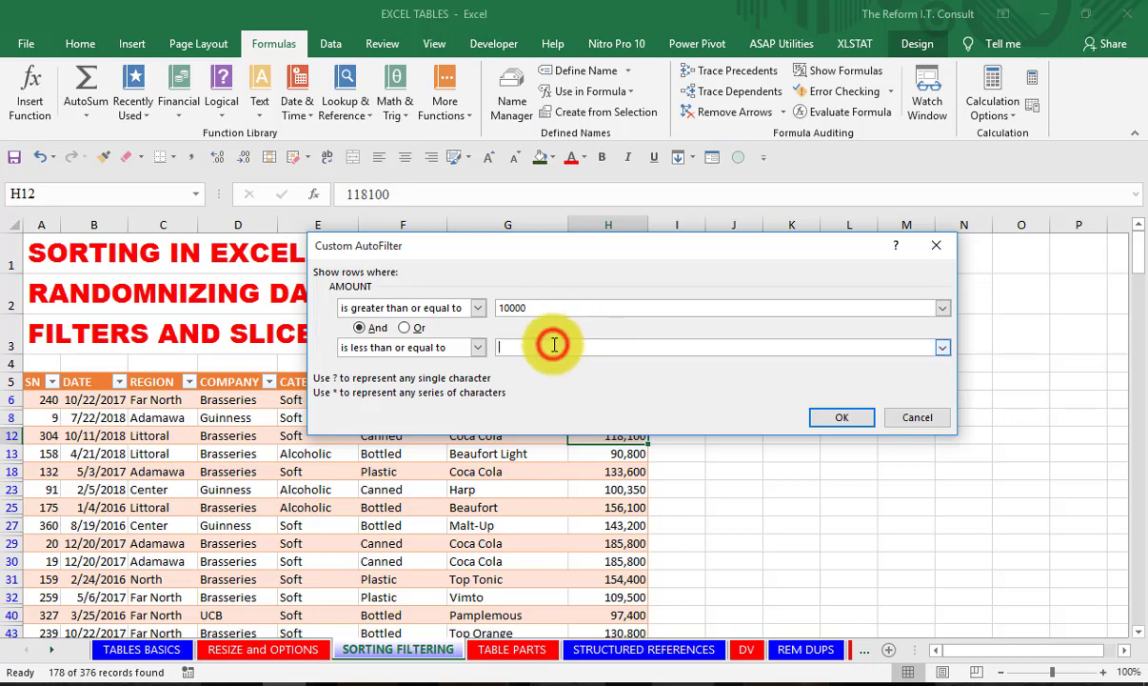
{"action": "type", "text": "20000"}
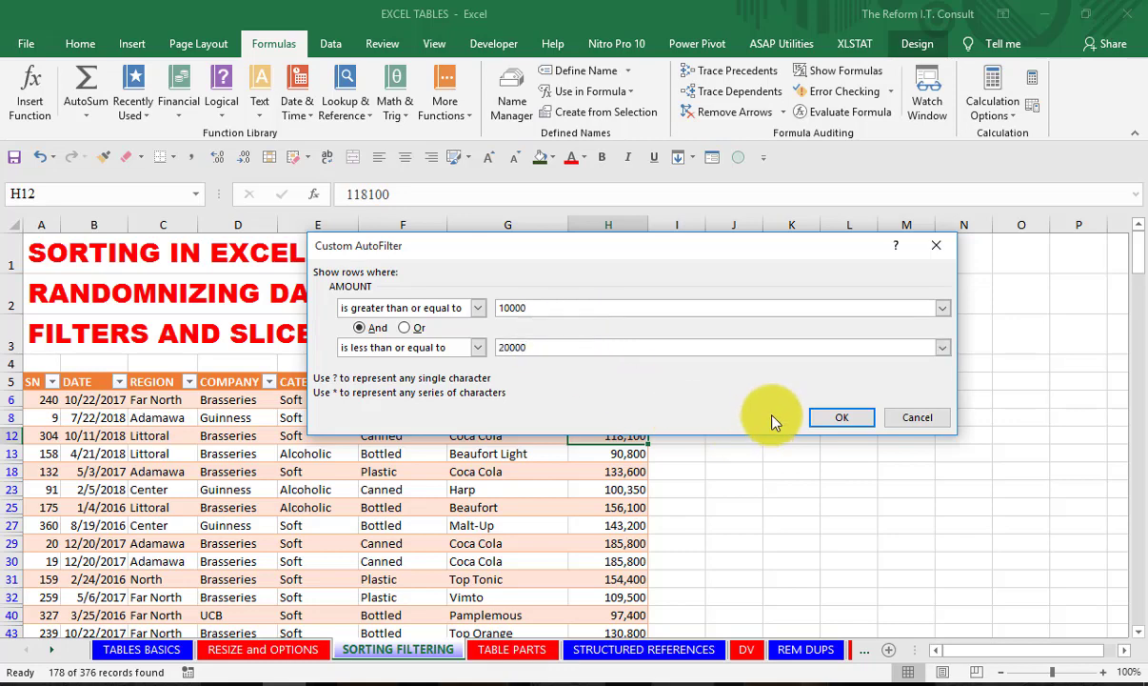
{"action": "left_click", "coordinate": [842, 416]}
- Check the rows with amounts between 10000 and 20000 and the Total row, and clear the AMOUNT column's filter
{"action": "scroll", "coordinate": [600, 476], "scroll_direction": "down", "scroll_amount": 3}
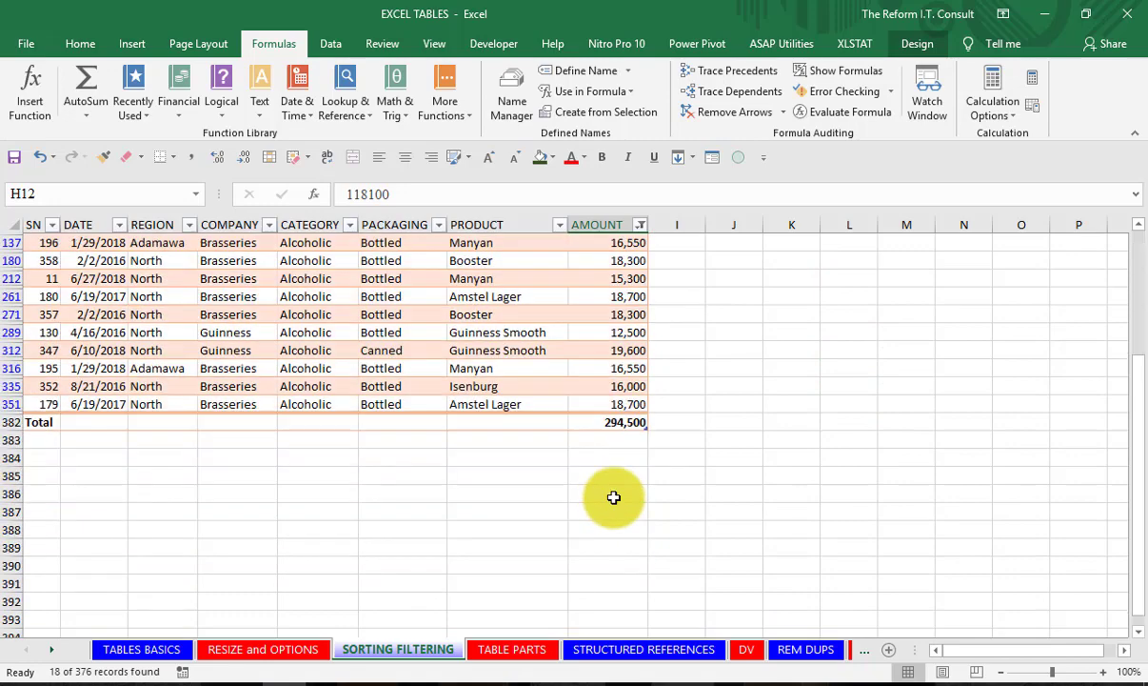
{"action": "scroll", "coordinate": [667, 495], "scroll_direction": "up", "scroll_amount": 3}
{"action": "scroll", "coordinate": [609, 390], "scroll_direction": "up", "scroll_amount": 2}
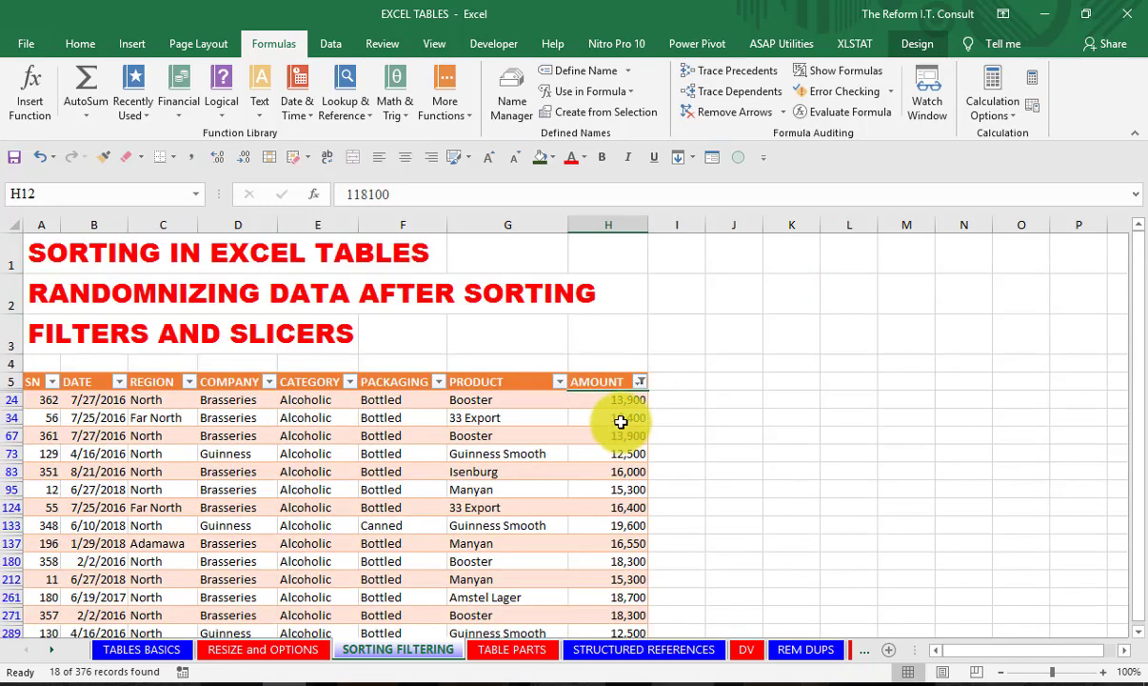
{"action": "left_click", "coordinate": [620, 415]}
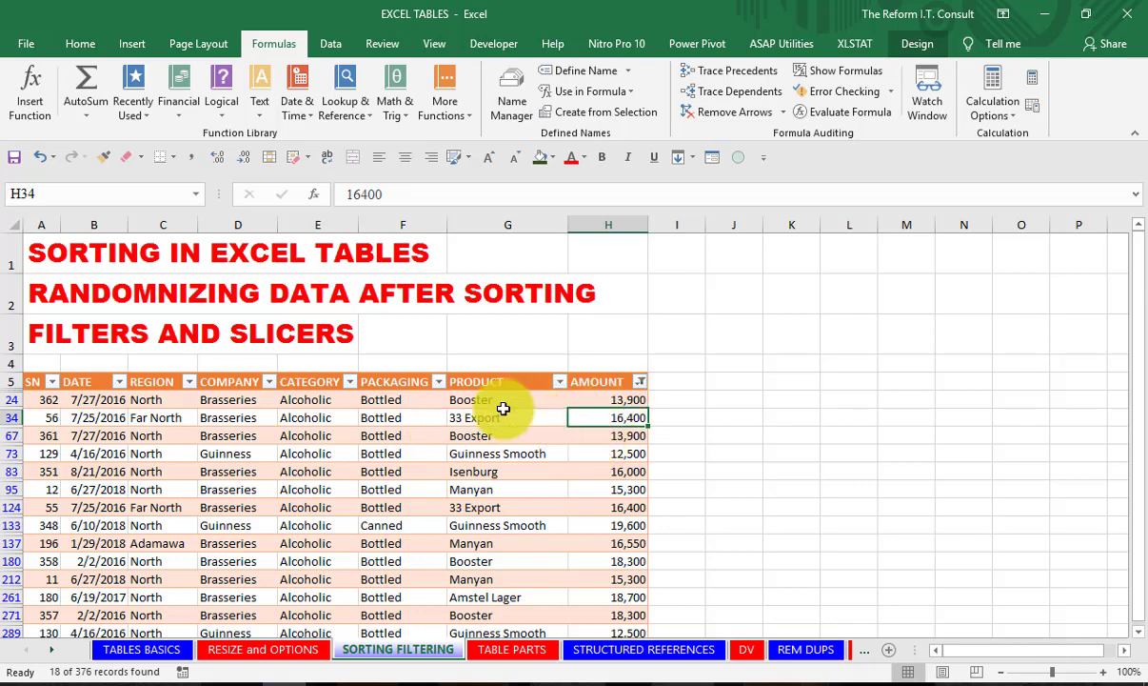
{"action": "left_click", "coordinate": [639, 382]}
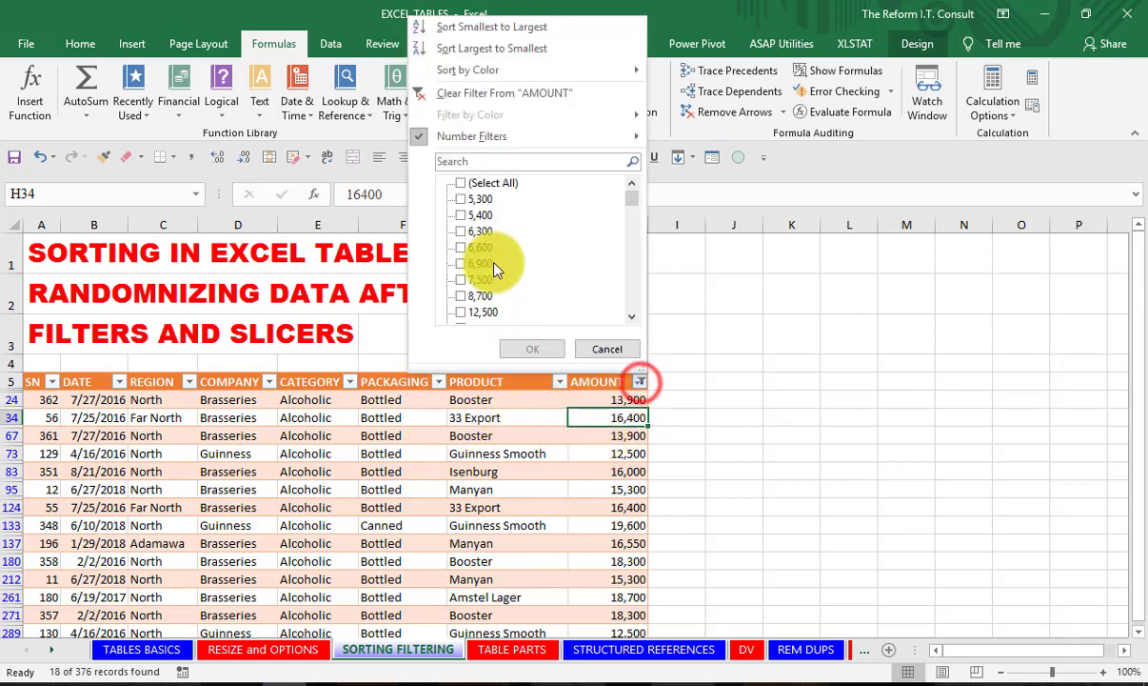
{"action": "left_click", "coordinate": [455, 96]}
{"action": "left_click", "coordinate": [575, 452]}
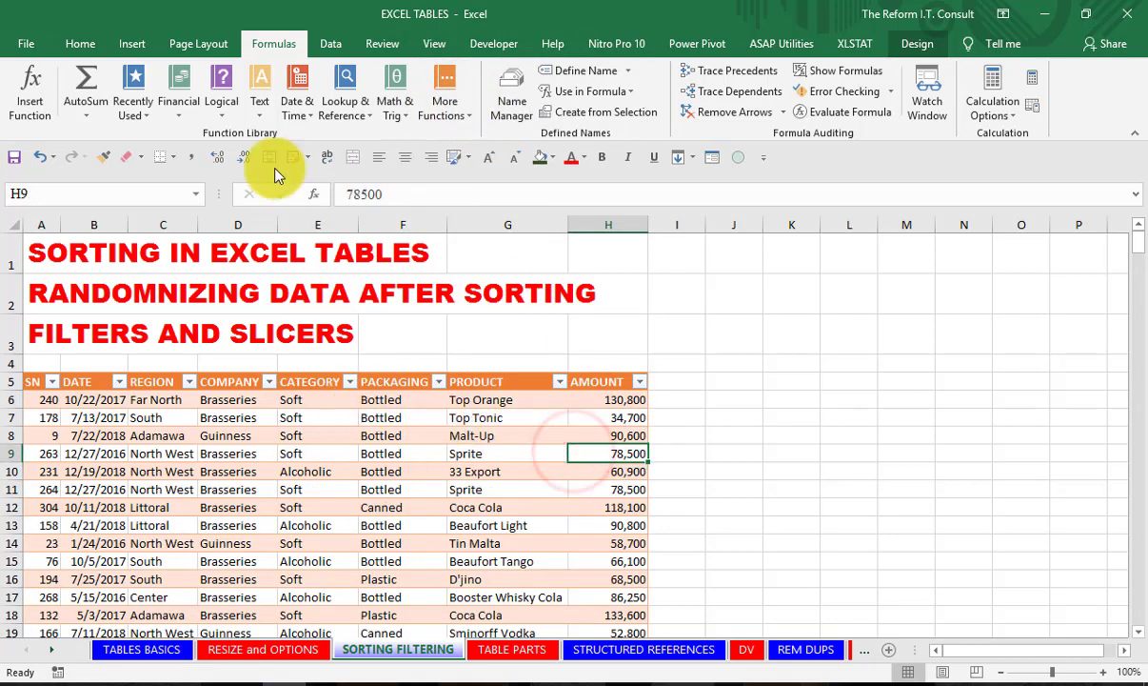
- Insert slicers for the REGION and COMPANY fields and place them side by side next to the table
{"action": "left_click", "coordinate": [916, 44]}
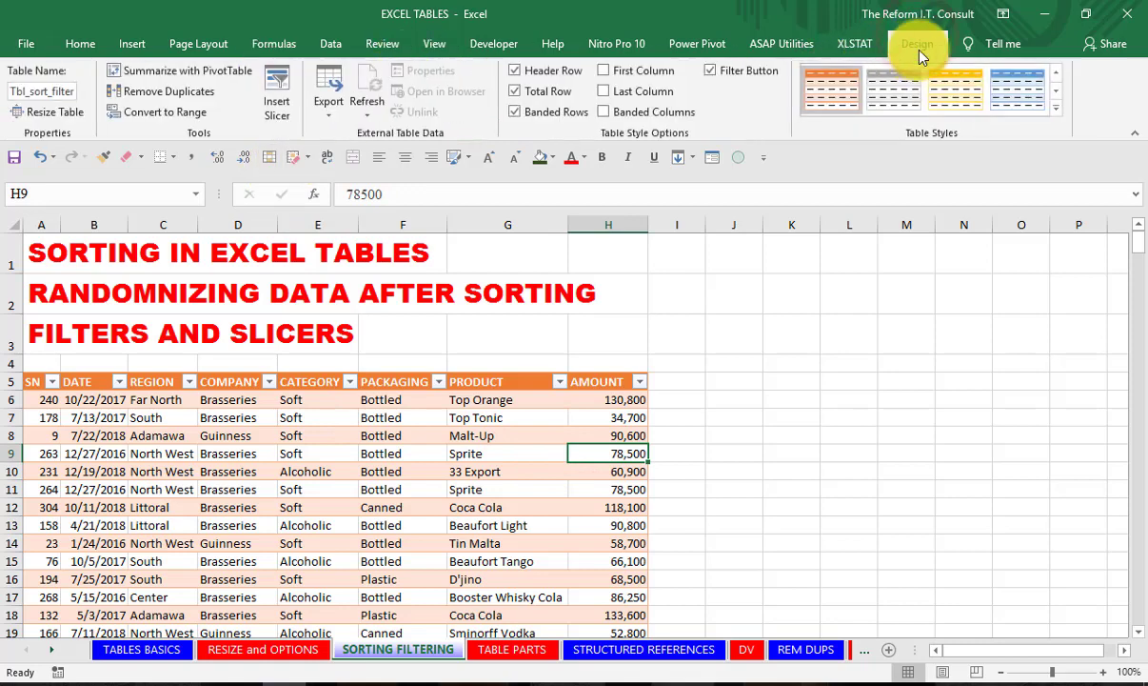
{"action": "left_click", "coordinate": [277, 92]}
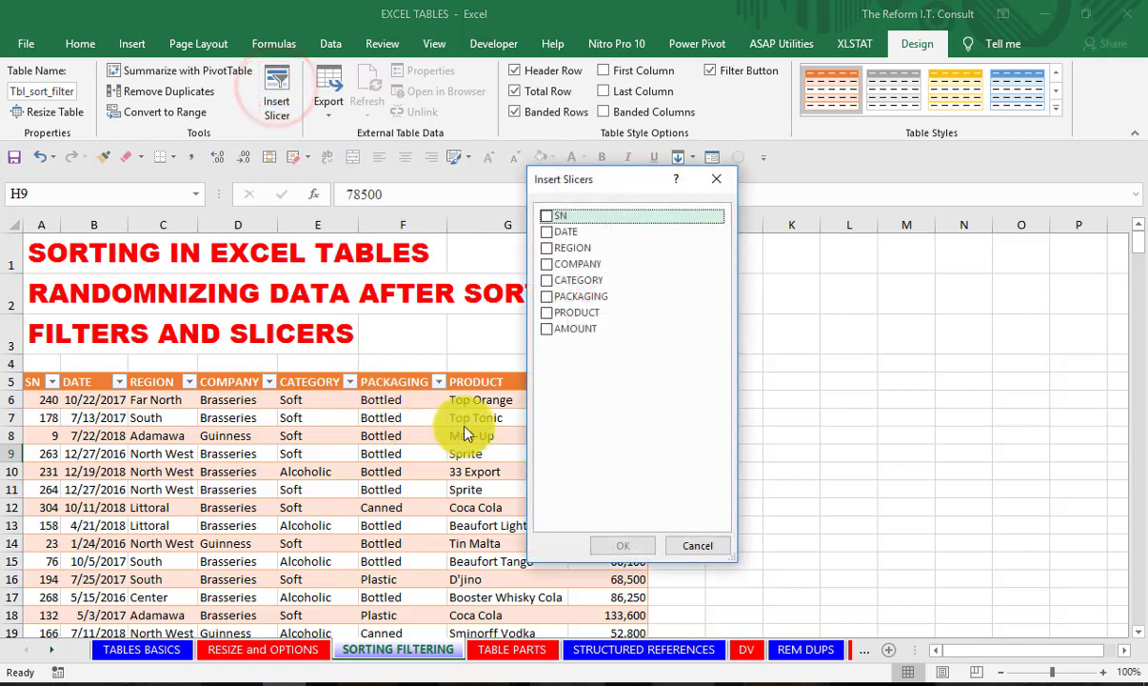
{"action": "left_click", "coordinate": [548, 266]}
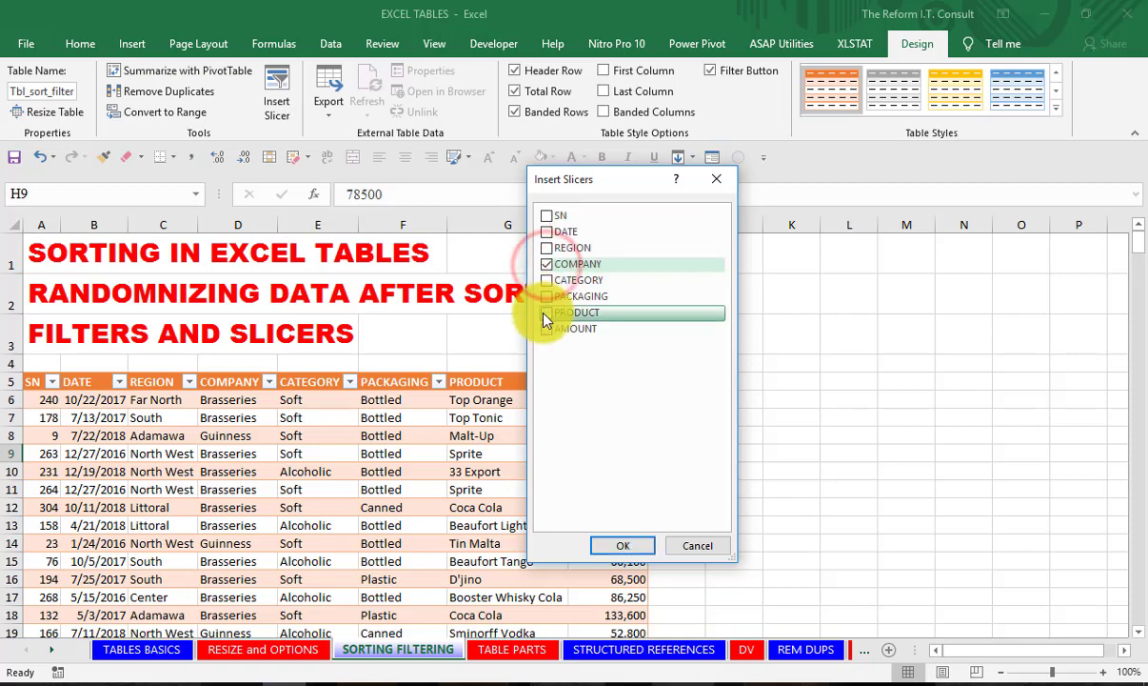
{"action": "left_click", "coordinate": [547, 247]}
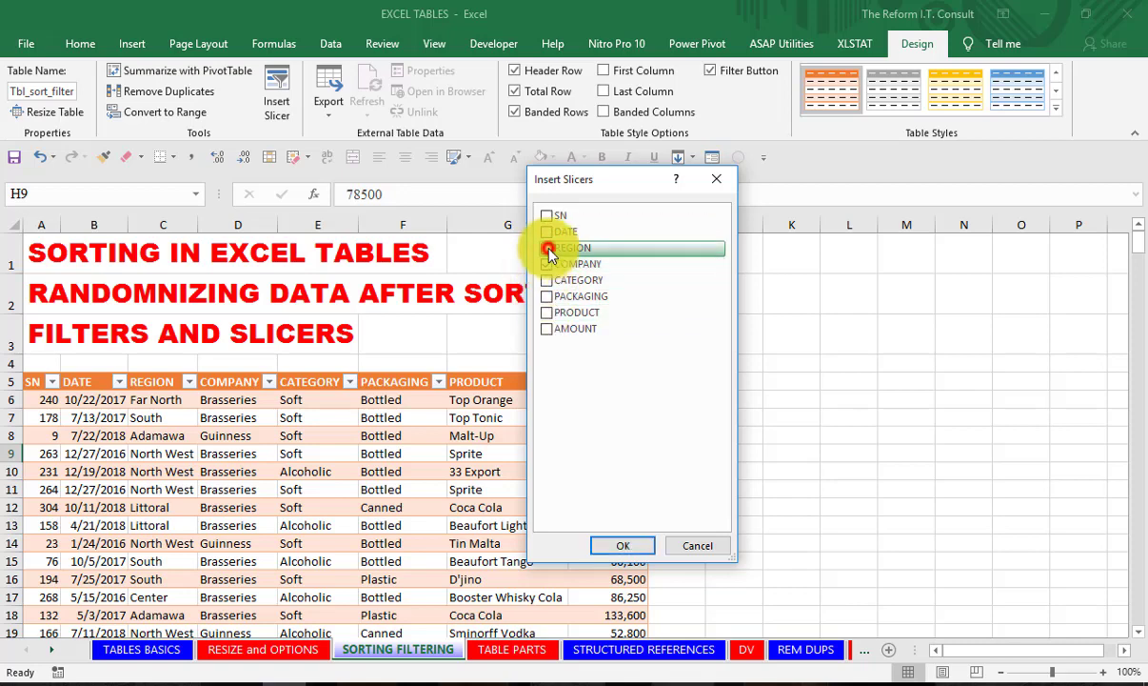
{"action": "left_click", "coordinate": [621, 543]}
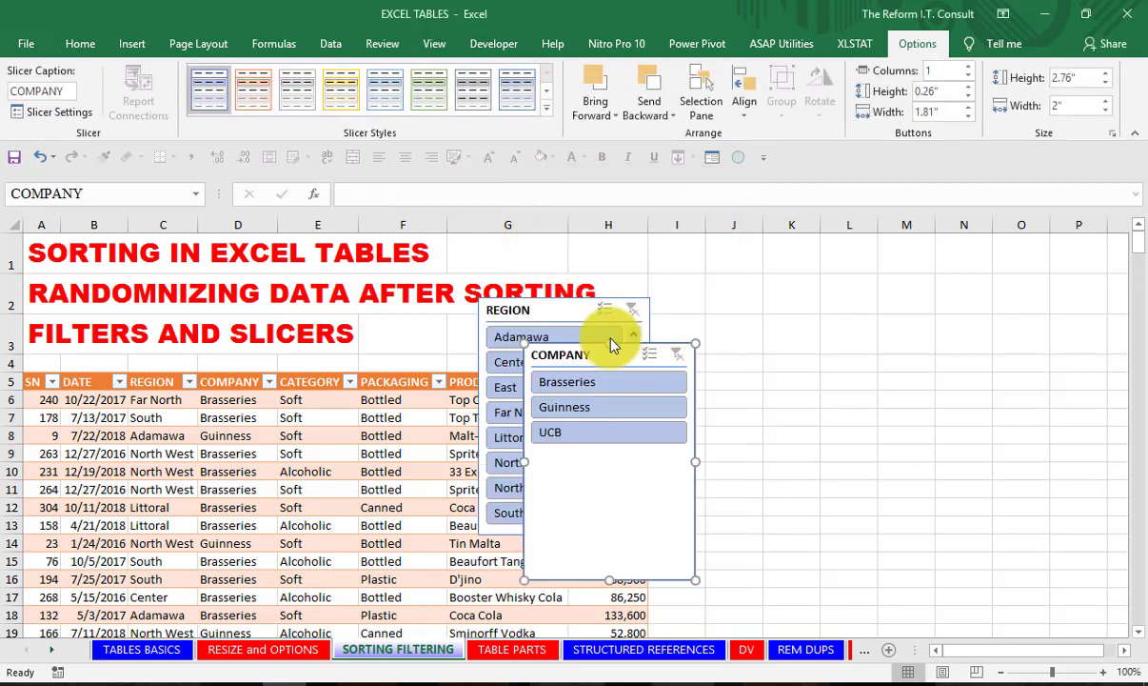
{"action": "left_click_drag", "start_coordinate": [631, 352], "coordinate": [939, 293]}
{"action": "left_click_drag", "start_coordinate": [609, 316], "coordinate": [779, 291]}
- Filter the table to the East region with the REGION slicer and check the rows down to the Total row
{"action": "left_click", "coordinate": [811, 381]}
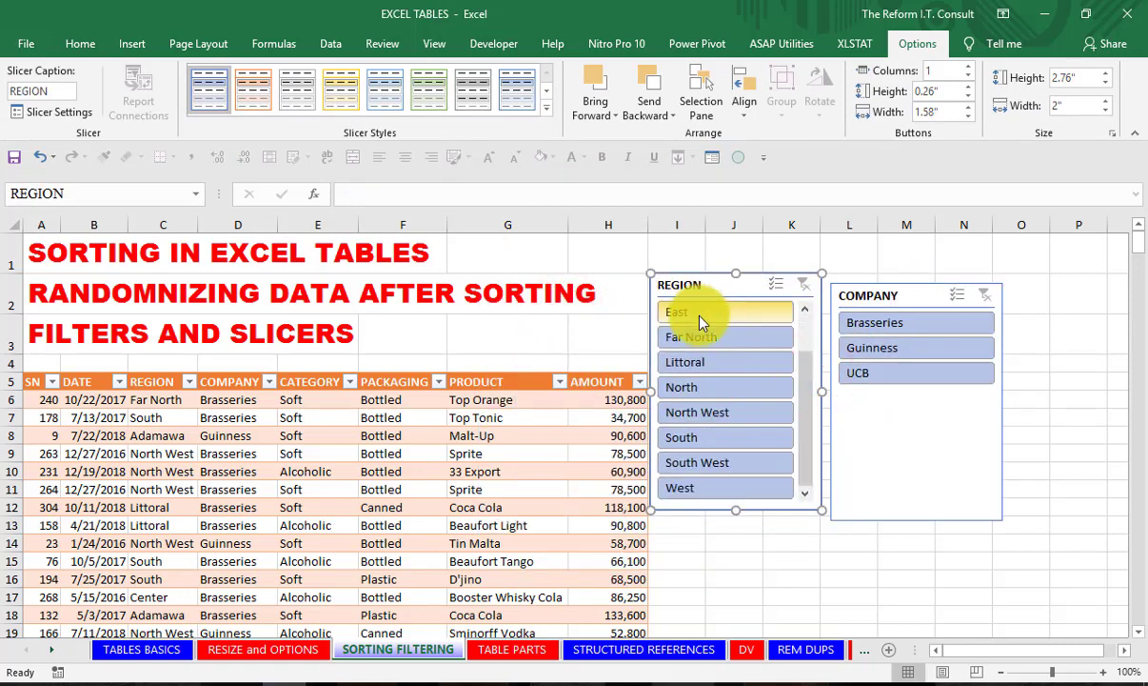
{"action": "left_click", "coordinate": [700, 314]}
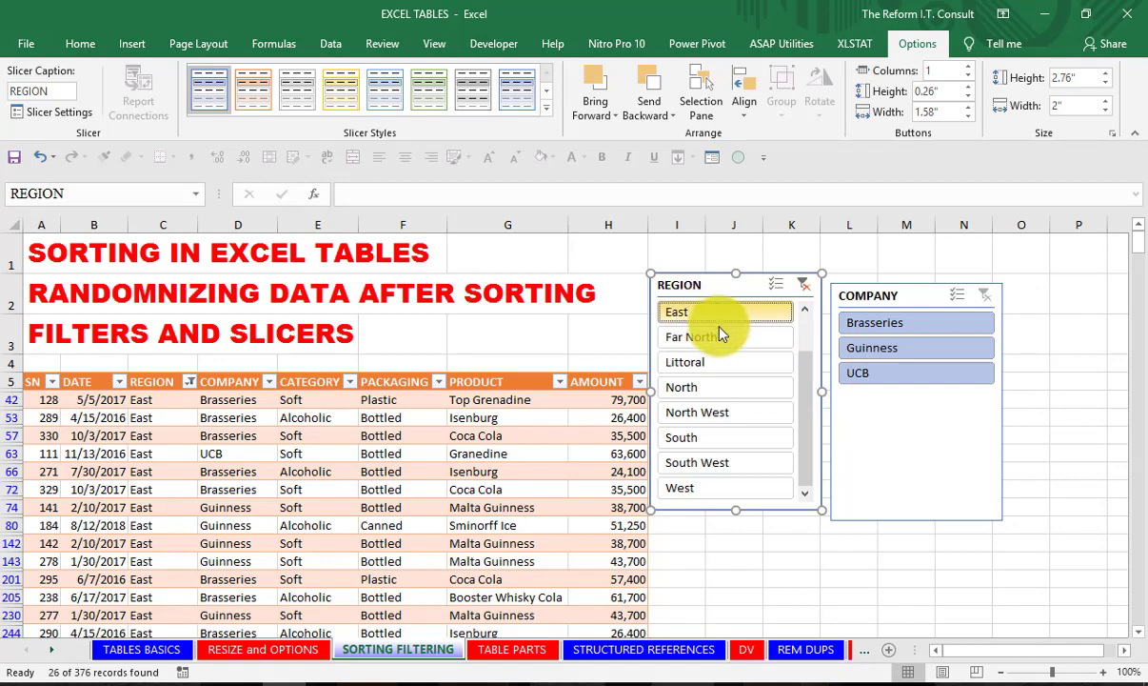
{"action": "left_click", "coordinate": [98, 435]}
{"action": "scroll", "coordinate": [99, 443], "scroll_direction": "down", "scroll_amount": 3}
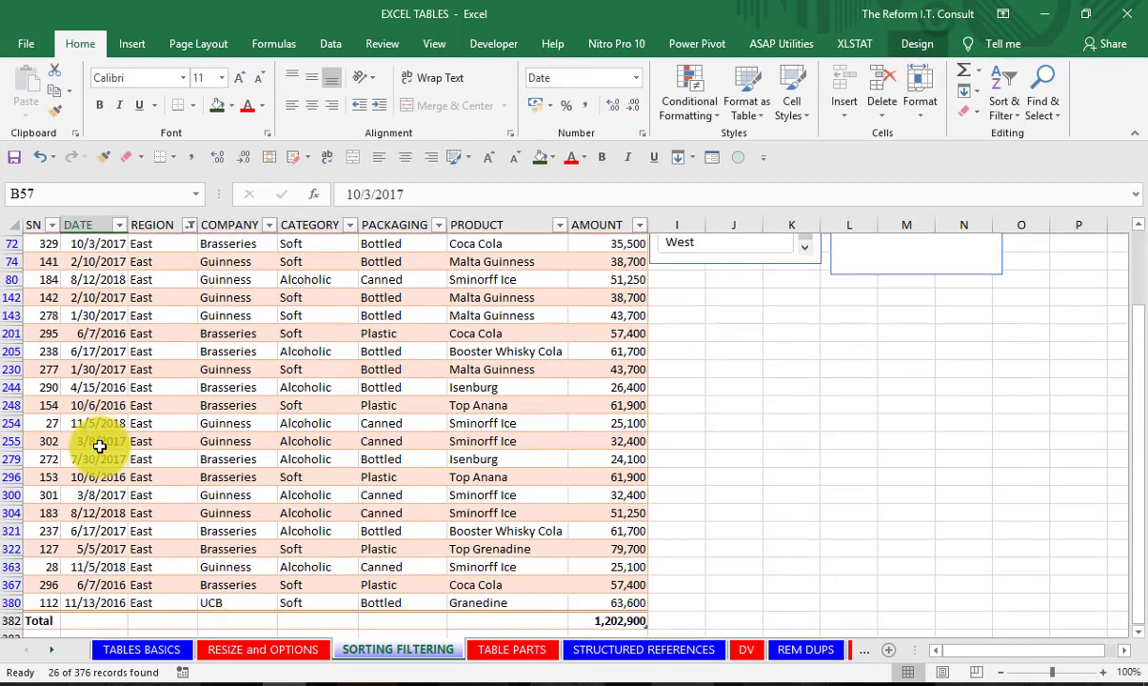
{"action": "scroll", "coordinate": [99, 442], "scroll_direction": "up", "scroll_amount": 3}
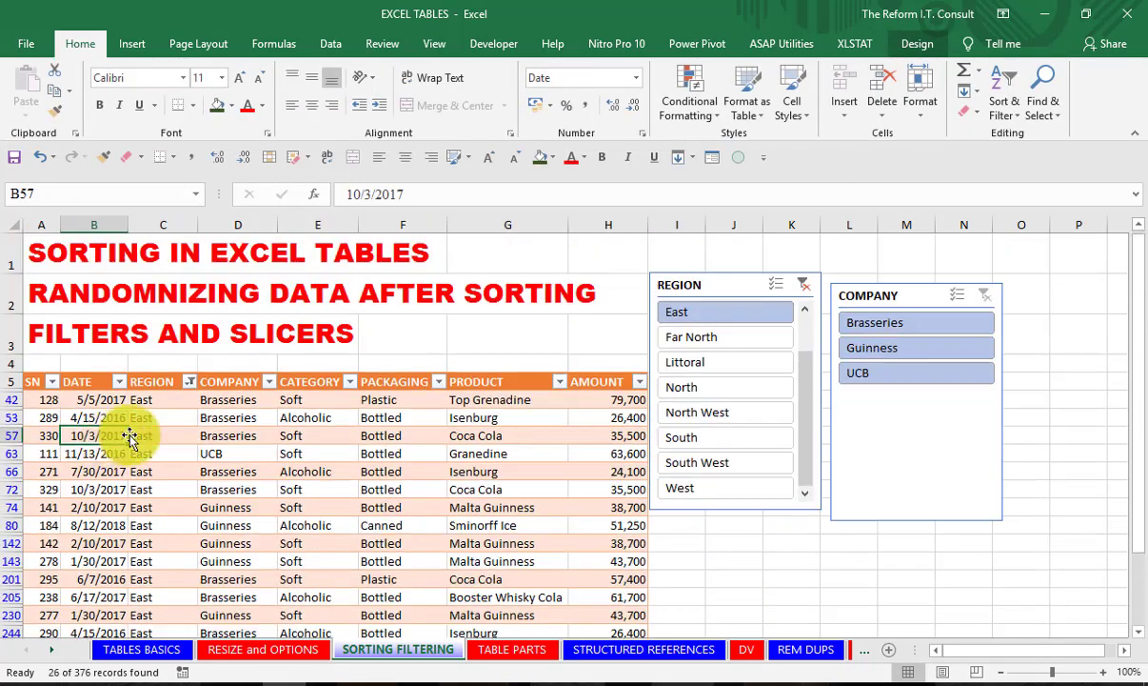
- Restrict the table to Guinness with the COMPANY slicer and switch the REGION slicer to Littoral
{"action": "left_click", "coordinate": [906, 351]}
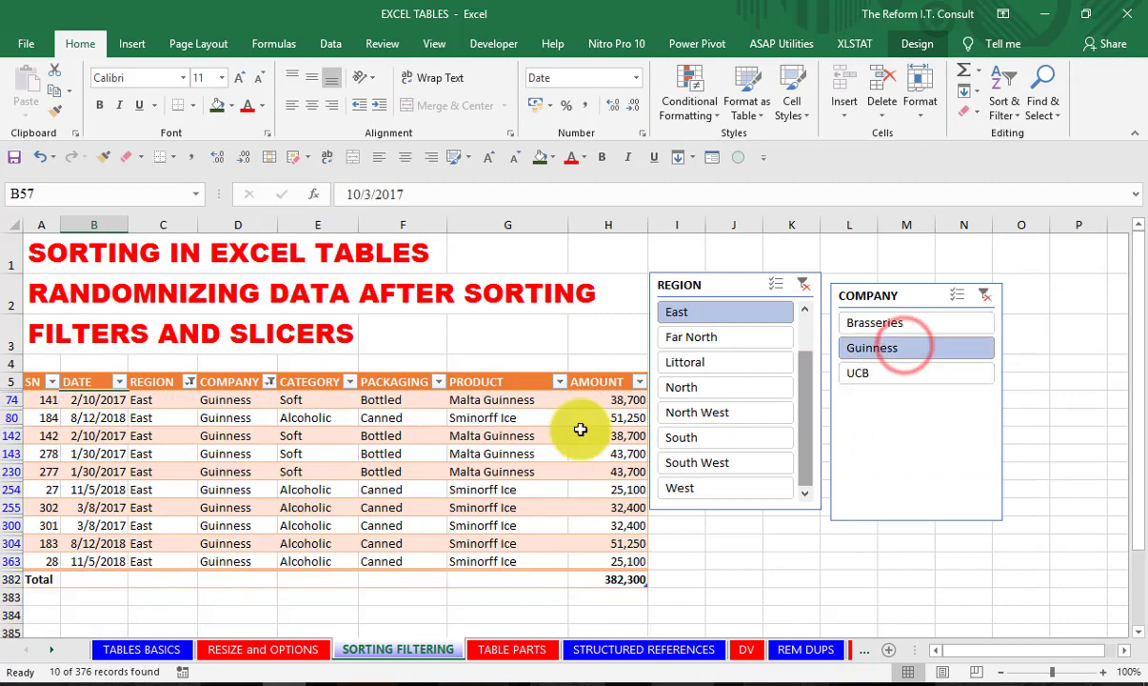
{"action": "left_click", "coordinate": [695, 362]}
{"action": "scroll", "coordinate": [397, 526], "scroll_direction": "down", "scroll_amount": 2}
{"action": "scroll", "coordinate": [397, 526], "scroll_direction": "up", "scroll_amount": 1}
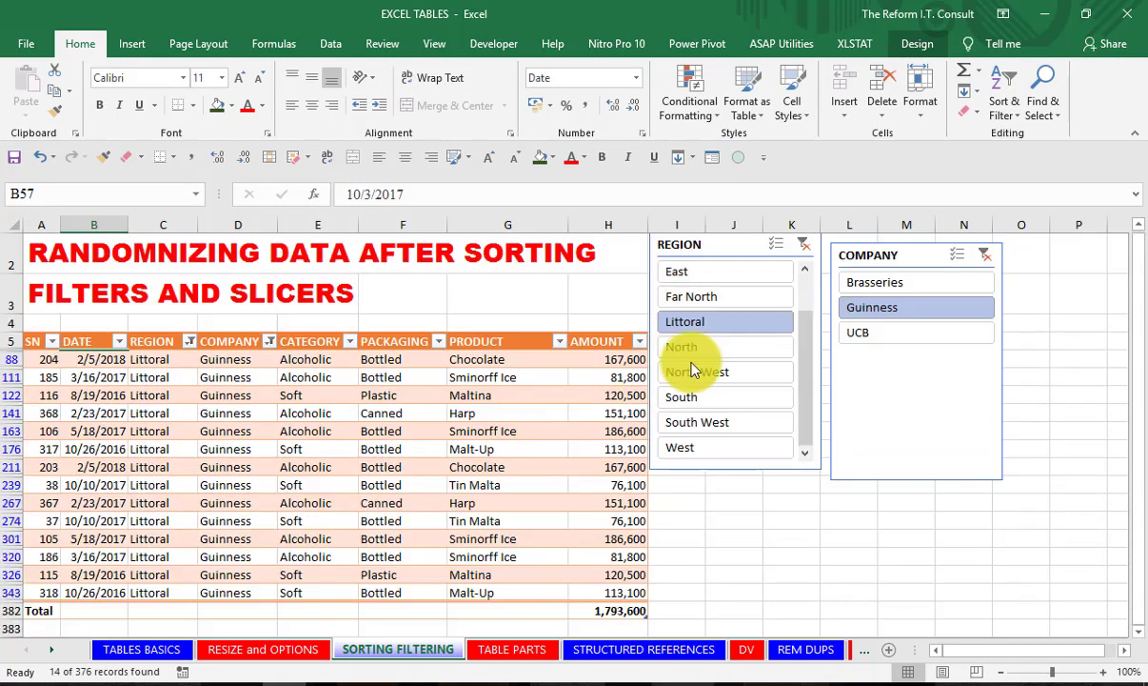
- Switch the REGION slicer between Far North and East, ending with only North selected
{"action": "left_click", "coordinate": [710, 297]}
{"action": "left_click", "coordinate": [704, 272]}
{"action": "left_click", "coordinate": [704, 296]}
{"action": "left_click", "coordinate": [682, 347]}
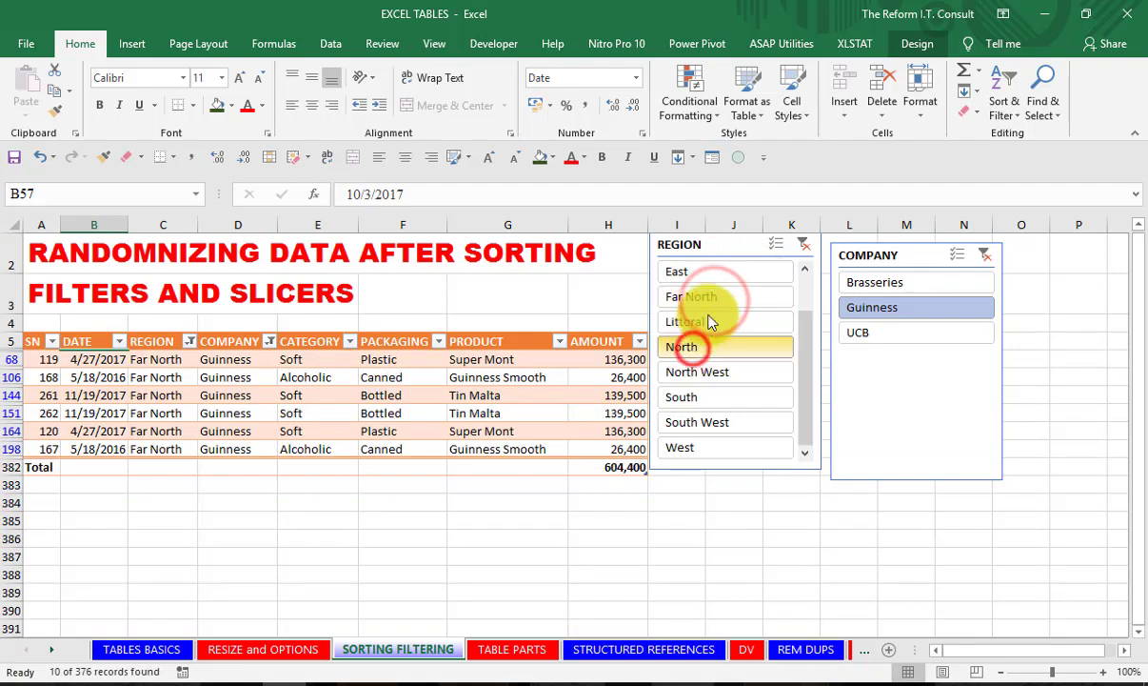
{"action": "scroll", "coordinate": [762, 305], "scroll_direction": "up", "scroll_amount": 1}
- Turn on multi-select in the REGION slicer, add East, Far North and Littoral to North, and review the filtered rows
{"action": "left_click", "coordinate": [777, 286]}
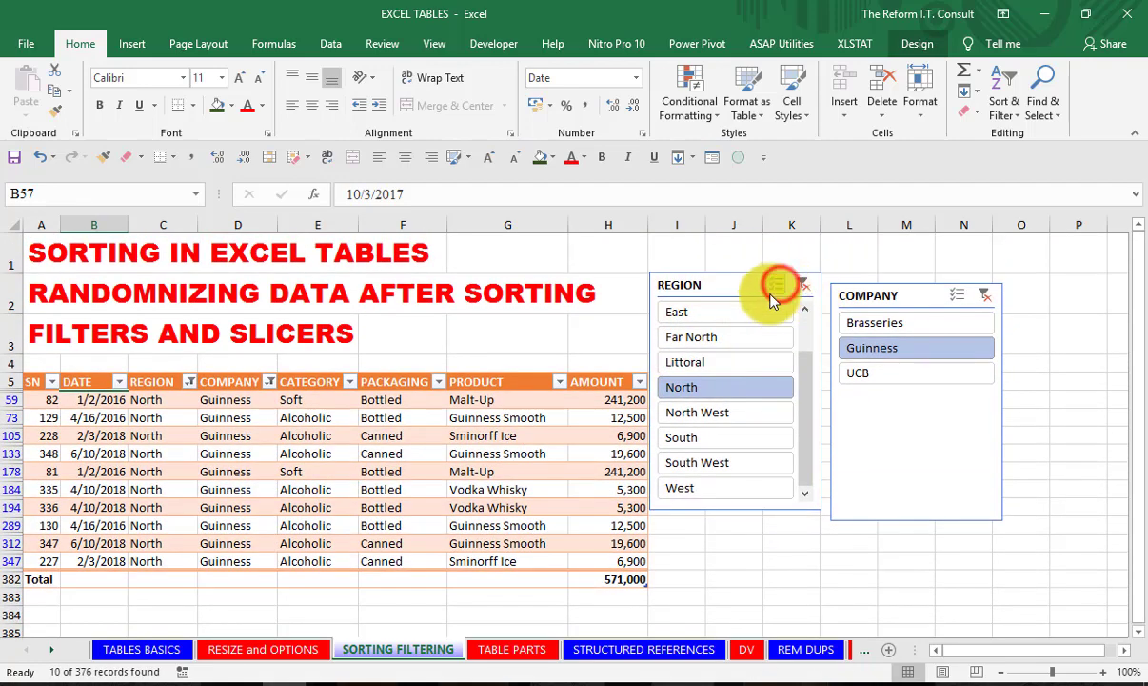
{"action": "left_click", "coordinate": [716, 314]}
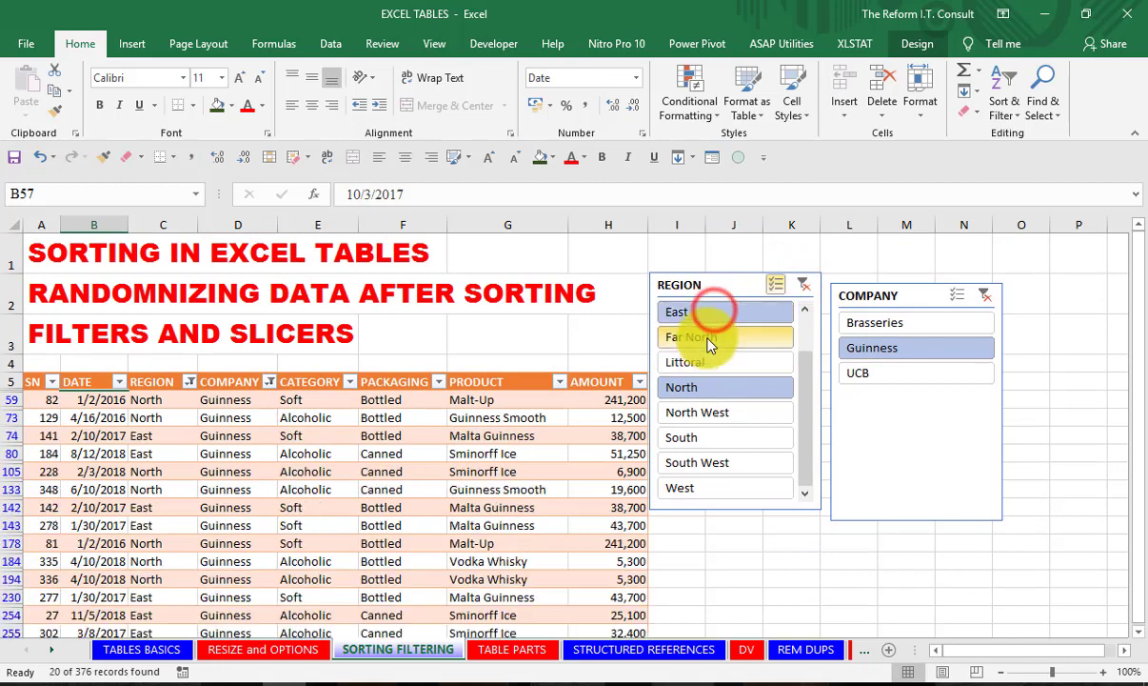
{"action": "left_click", "coordinate": [706, 338]}
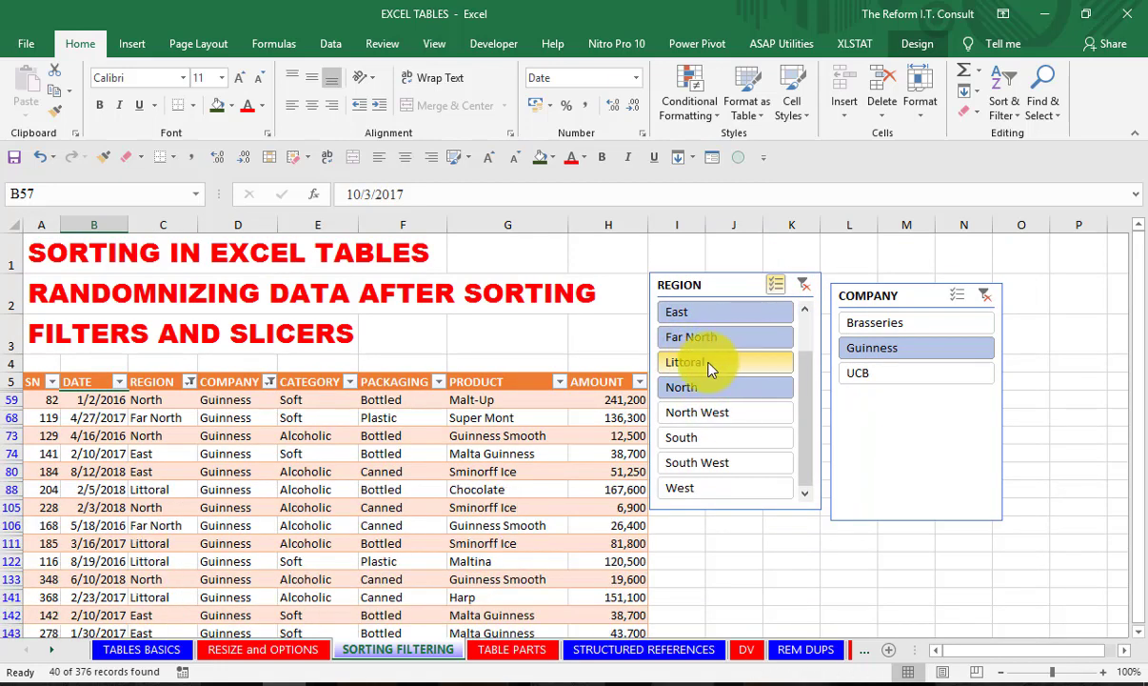
{"action": "scroll", "coordinate": [475, 438], "scroll_direction": "down", "scroll_amount": 1}
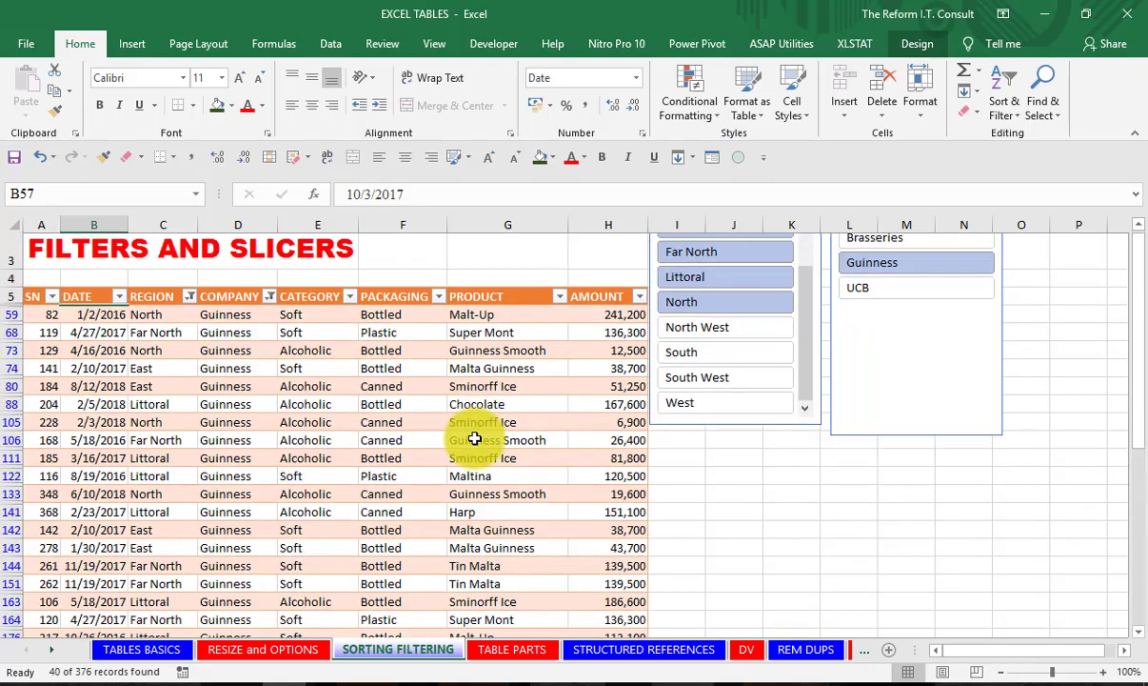
{"action": "scroll", "coordinate": [474, 438], "scroll_direction": "down", "scroll_amount": 4}
{"action": "scroll", "coordinate": [472, 443], "scroll_direction": "up", "scroll_amount": 5}
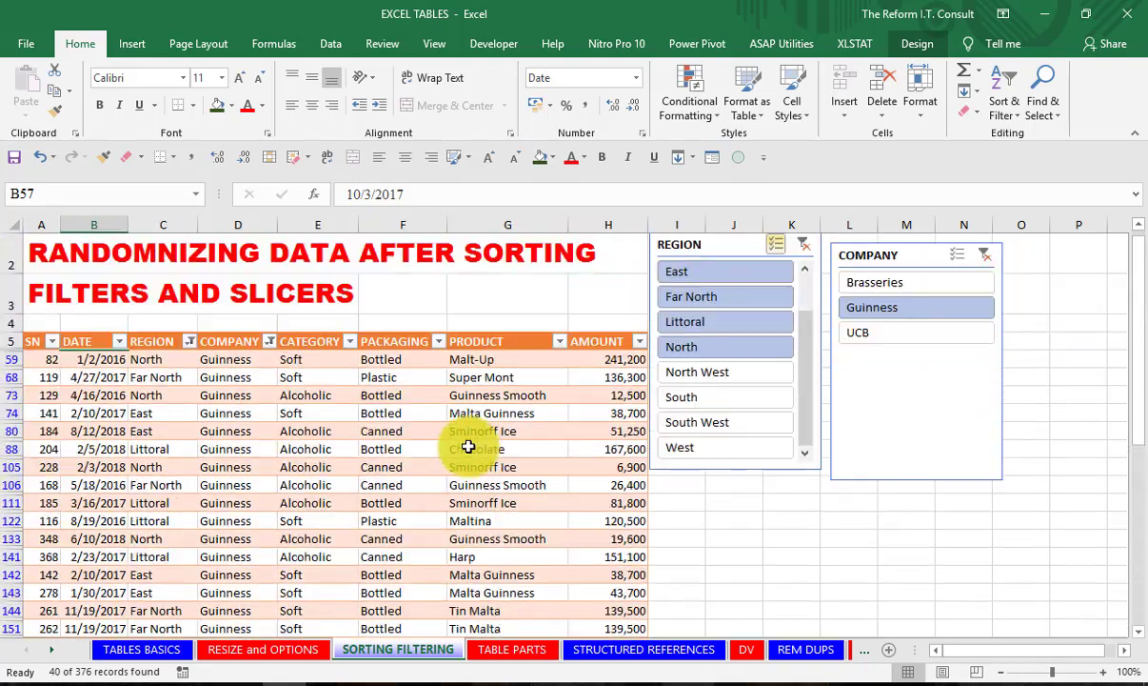
{"action": "scroll", "coordinate": [468, 446], "scroll_direction": "up", "scroll_amount": 1}
- Switch the COMPANY slicer to Brasseries and review the rows for the selected regions
{"action": "left_click", "coordinate": [962, 324]}
{"action": "scroll", "coordinate": [307, 412], "scroll_direction": "down", "scroll_amount": 2}
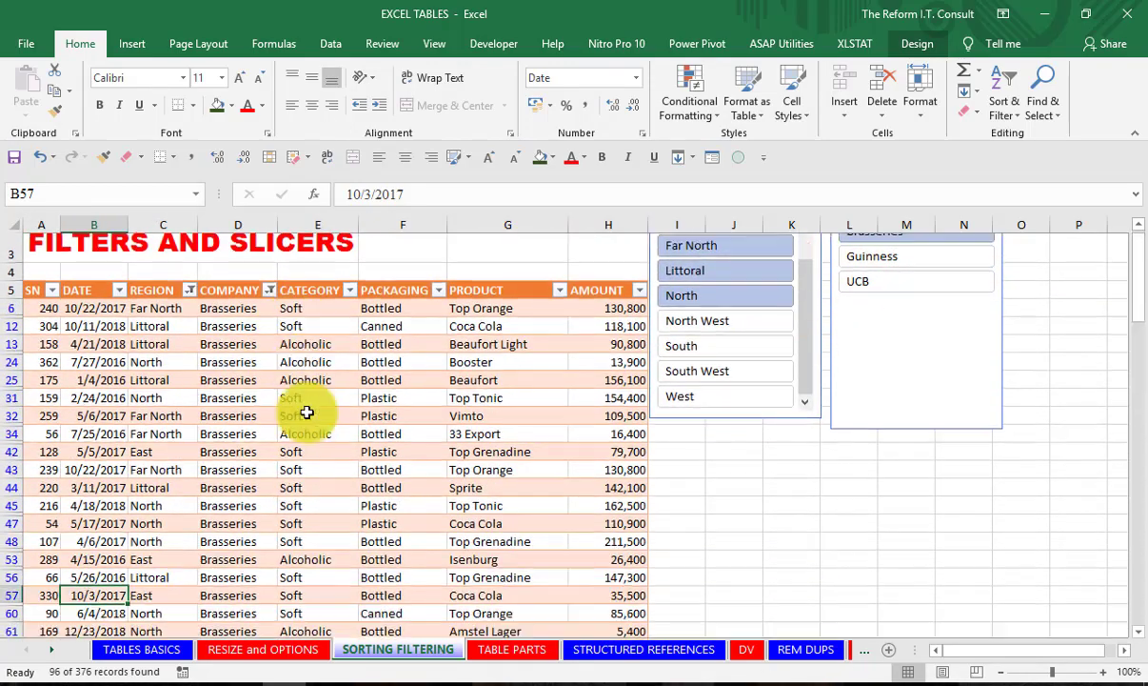
{"action": "scroll", "coordinate": [307, 411], "scroll_direction": "down", "scroll_amount": 5}
{"action": "scroll", "coordinate": [306, 411], "scroll_direction": "up", "scroll_amount": 6}
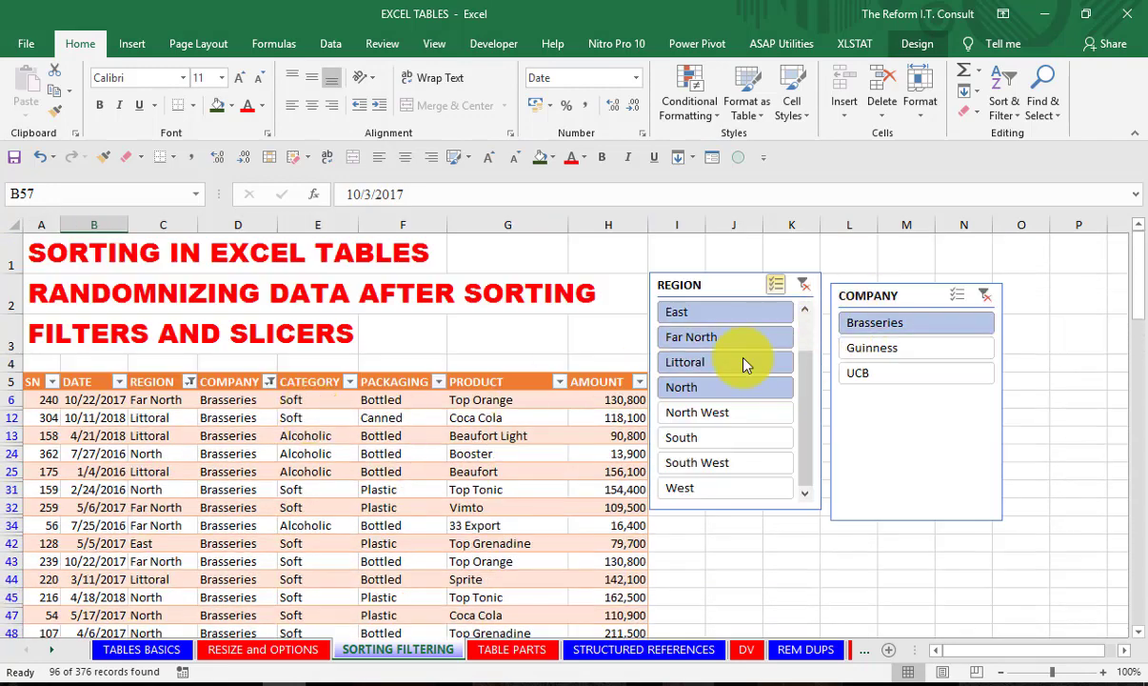
- Clear the filters of both the REGION and COMPANY slicers
{"action": "left_click", "coordinate": [776, 284]}
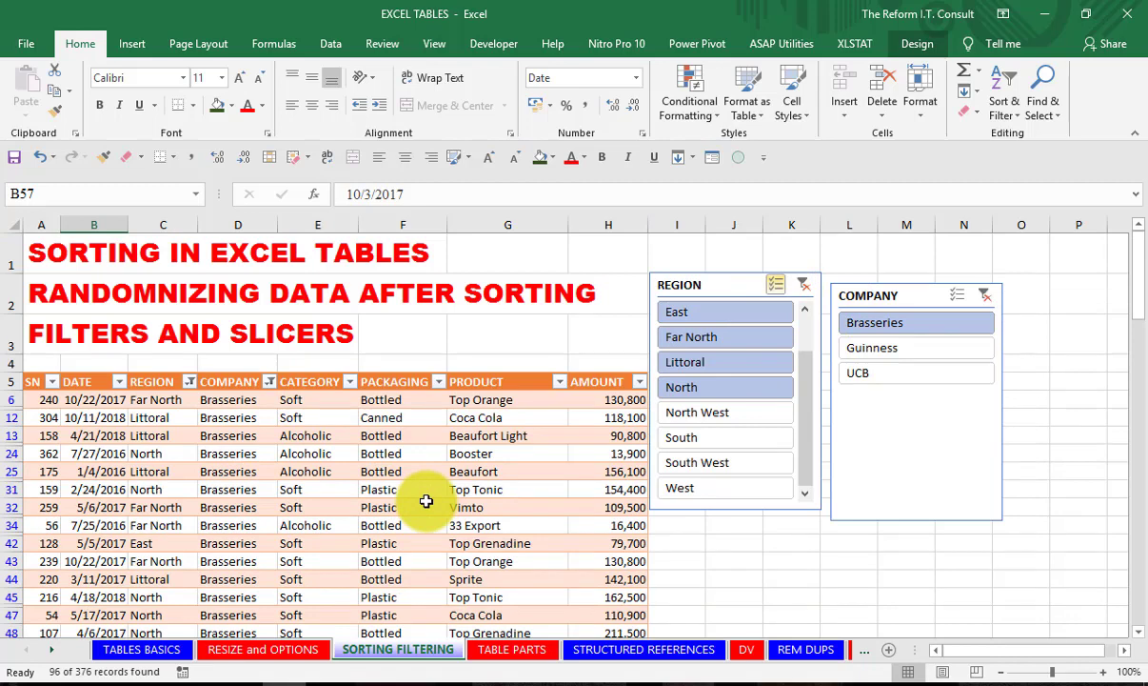
{"action": "left_click", "coordinate": [806, 289]}
{"action": "left_click", "coordinate": [987, 299]}
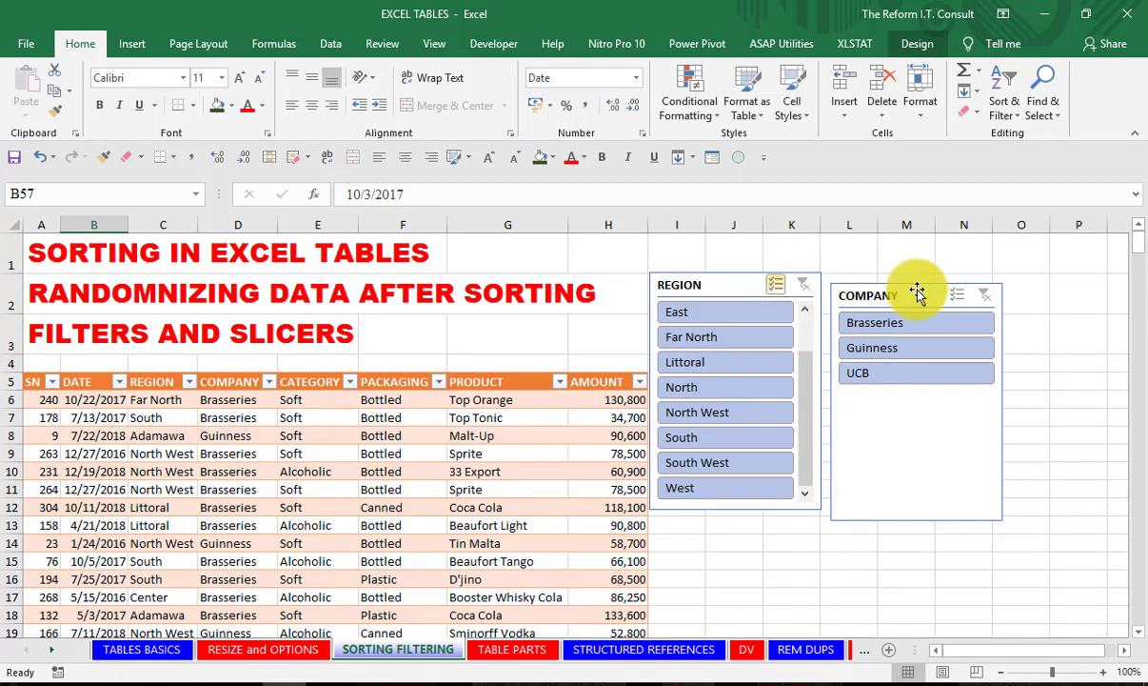
- Deselect Far North in the REGION slicer, turn off multi-select, and select the range from Far North to North
{"action": "left_click", "coordinate": [713, 337]}
{"action": "left_click", "coordinate": [705, 363]}
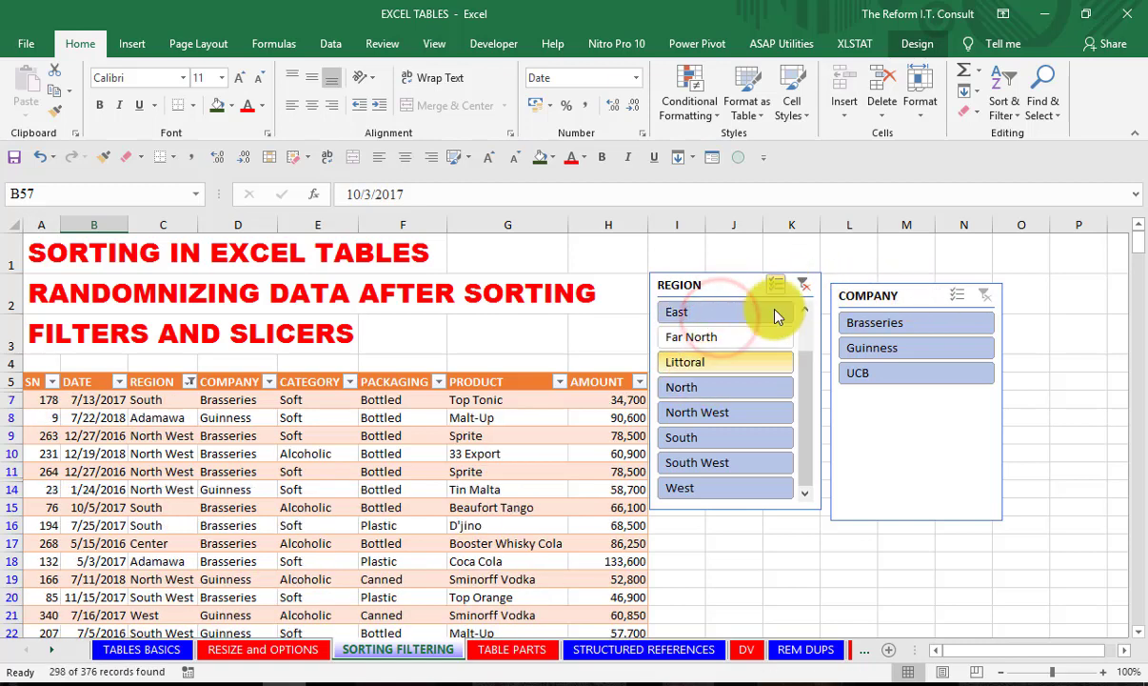
{"action": "left_click", "coordinate": [776, 284]}
{"action": "left_click", "coordinate": [701, 318]}
{"action": "left_click_drag", "start_coordinate": [710, 336], "coordinate": [705, 388]}
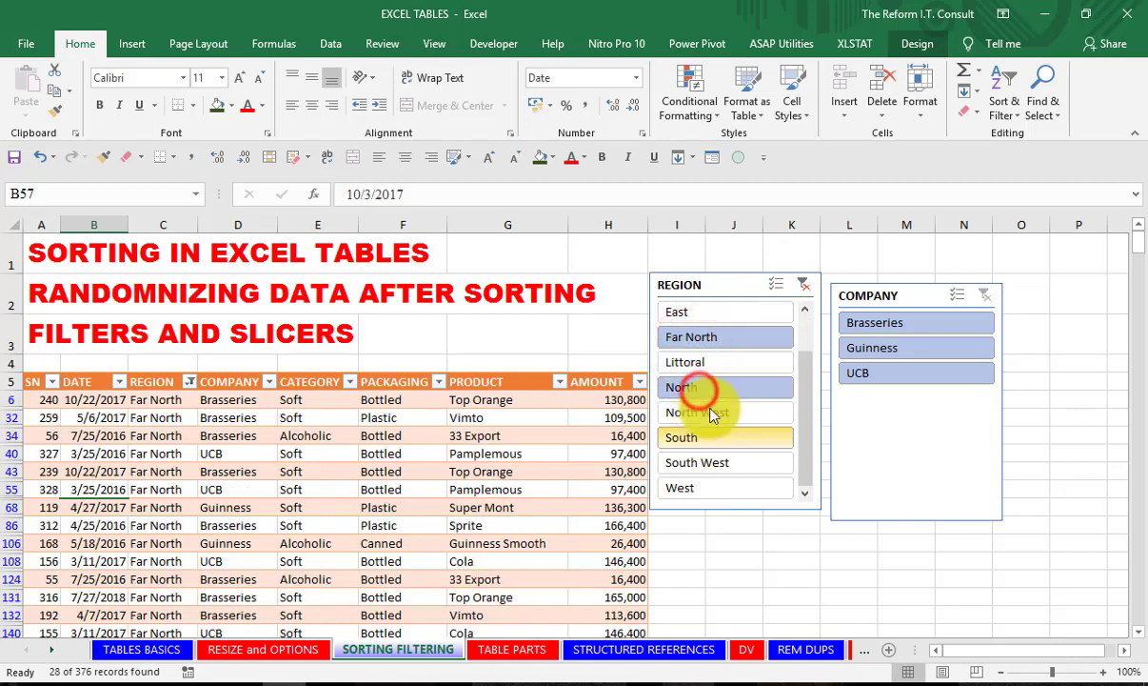
- Delete the REGION and COMPANY slicers and check the rows of the still filtered table
{"action": "left_click", "coordinate": [722, 284]}
{"action": "key", "text": "Delete"}
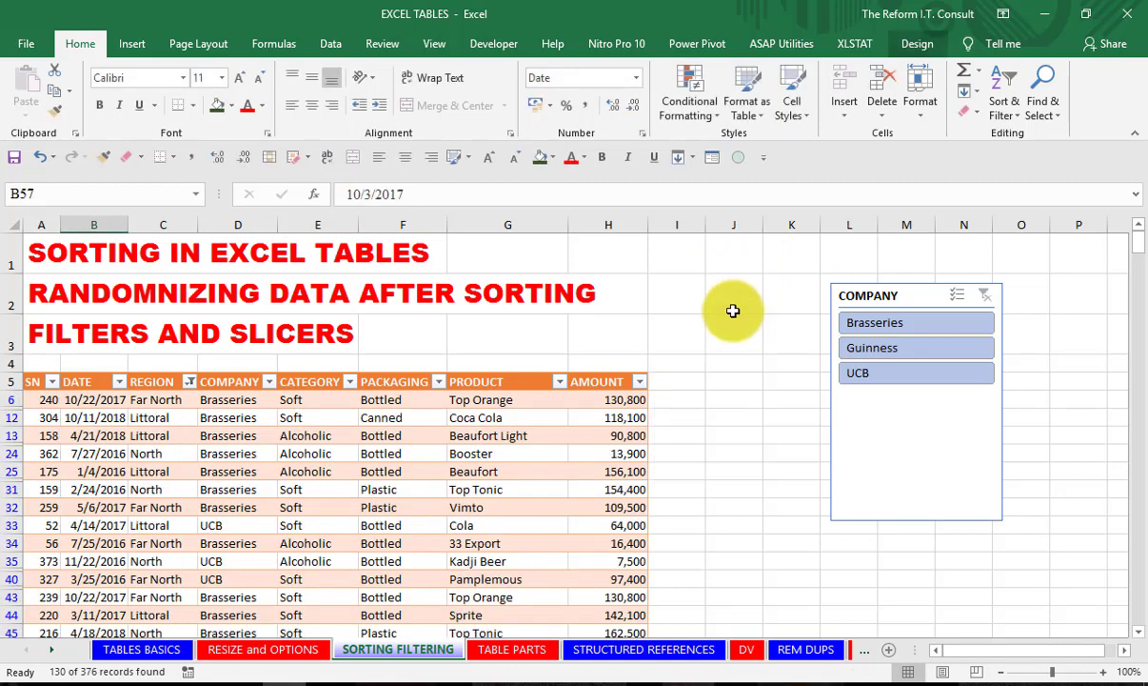
{"action": "left_click", "coordinate": [916, 289]}
{"action": "key", "text": "Delete"}
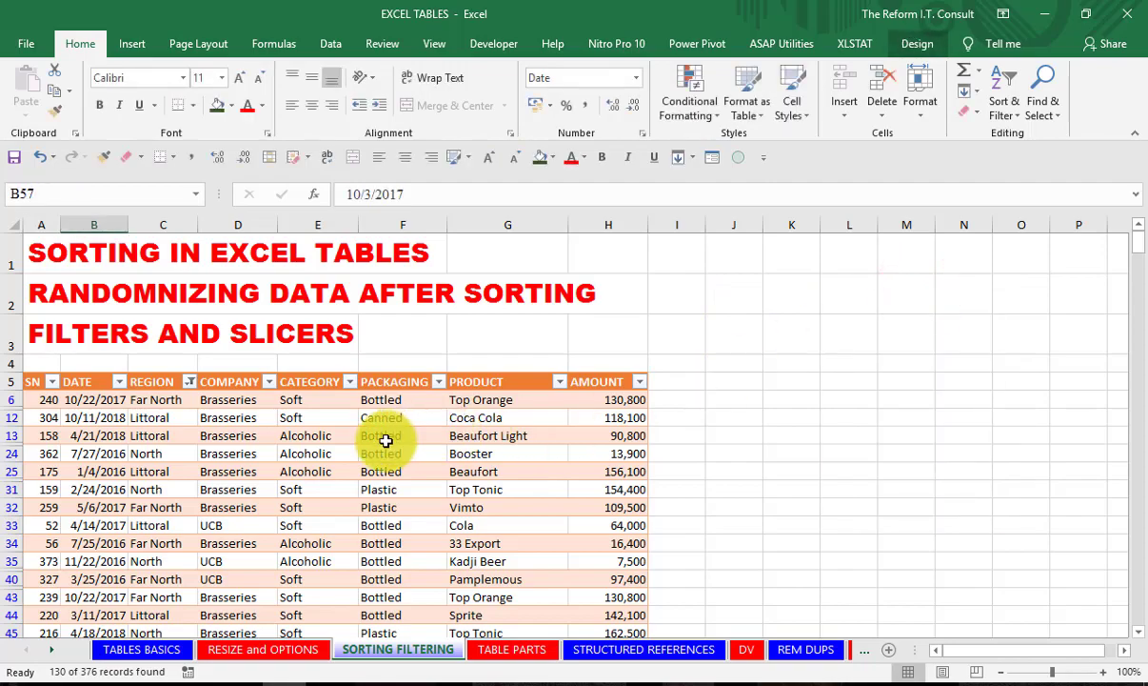
{"action": "scroll", "coordinate": [374, 442], "scroll_direction": "down", "scroll_amount": 5}
{"action": "scroll", "coordinate": [44, 383], "scroll_direction": "up", "scroll_amount": 5}
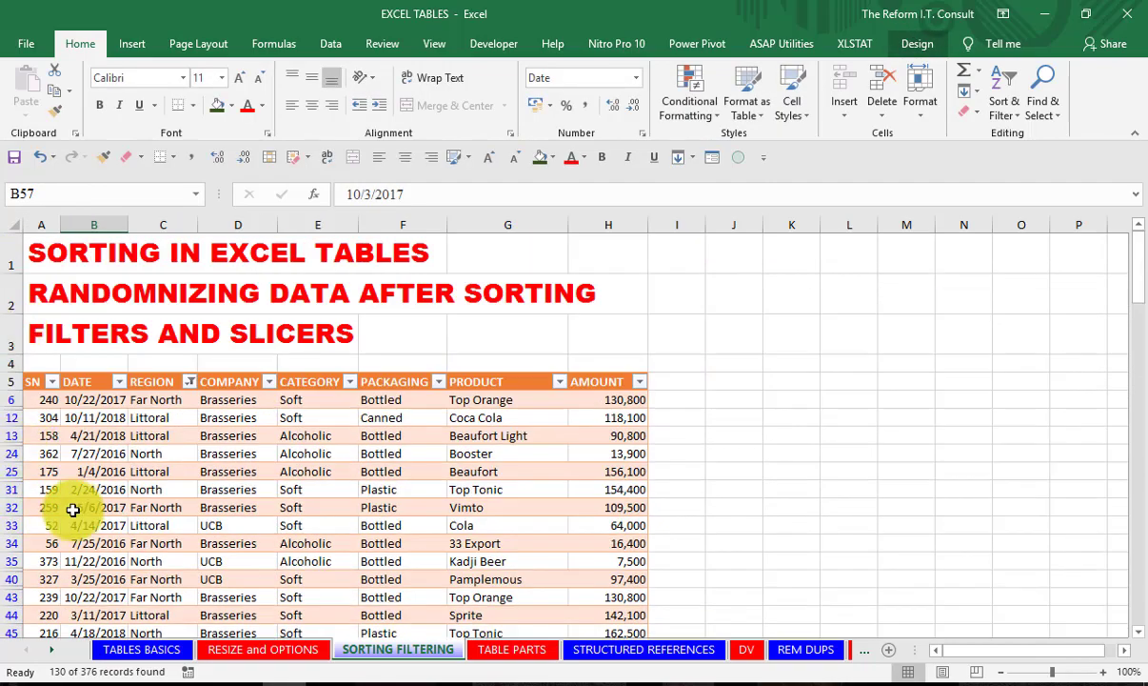
- Clear the filter from the REGION column and select a CATEGORY cell in the table
{"action": "left_click", "coordinate": [257, 453]}
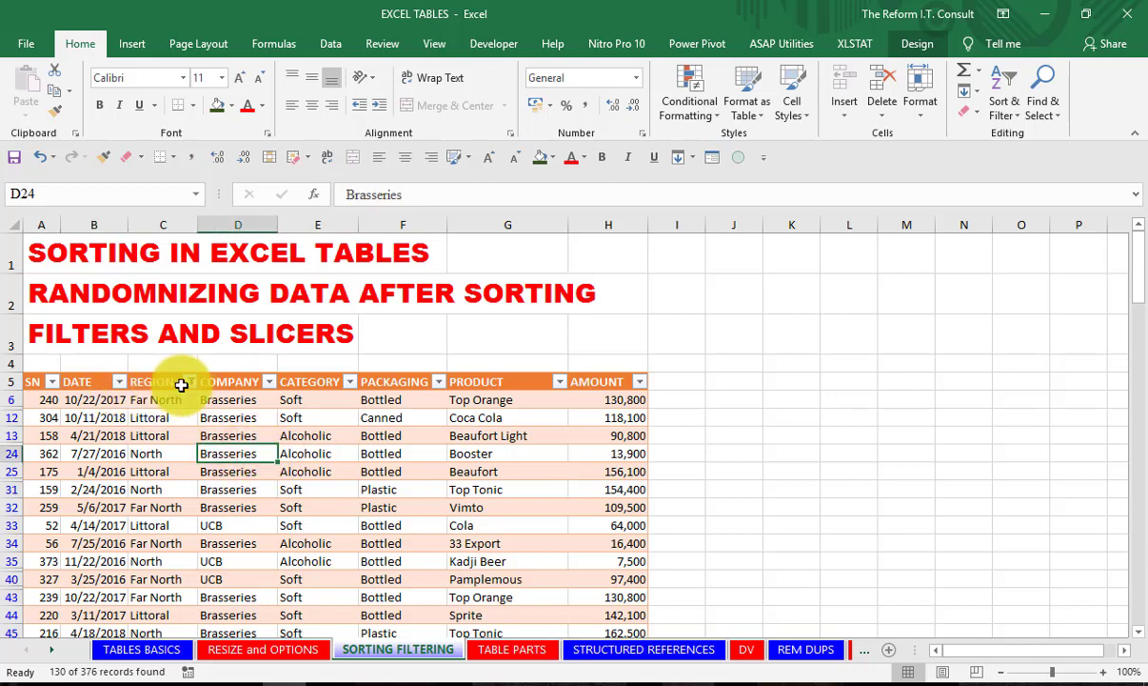
{"action": "left_click", "coordinate": [191, 389]}
{"action": "left_click", "coordinate": [80, 100]}
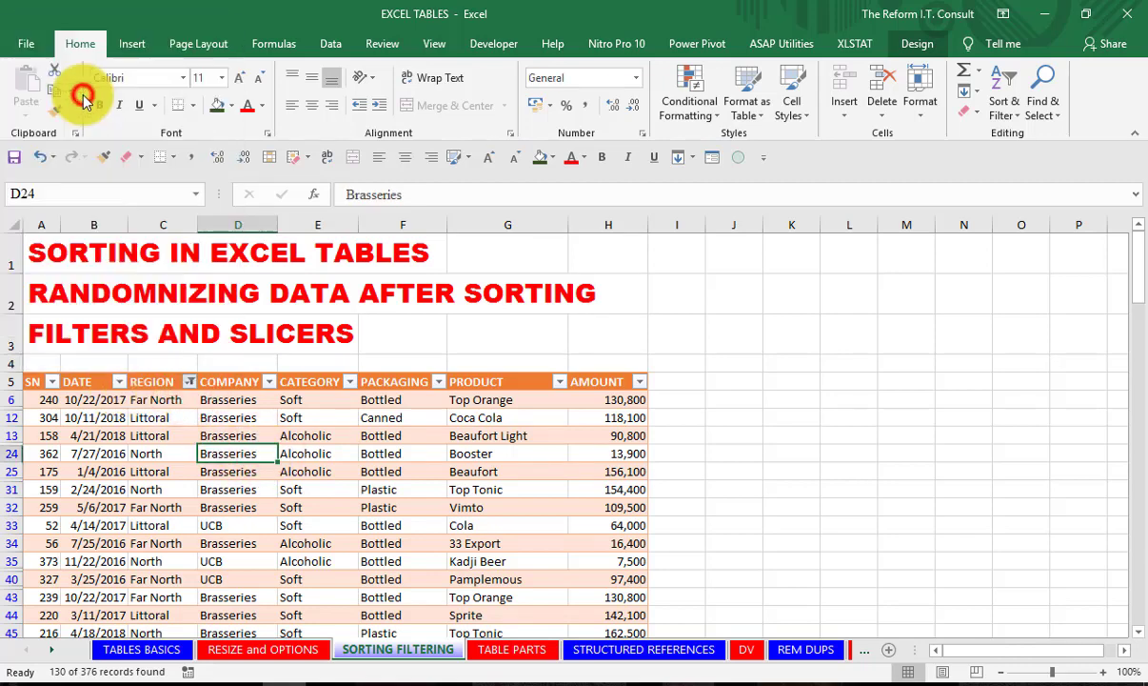
{"action": "left_click", "coordinate": [284, 458]}
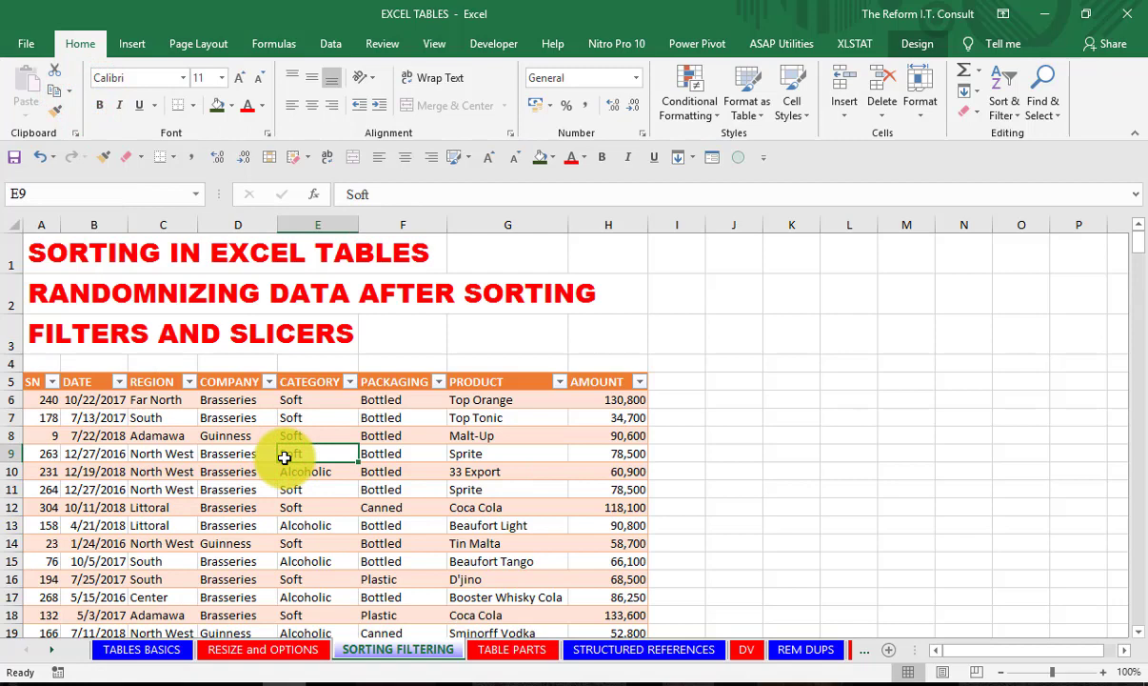
- Toggle the table's header filters and look over the unfiltered rows
{"action": "key", "text": "ctrl+shift+l"}
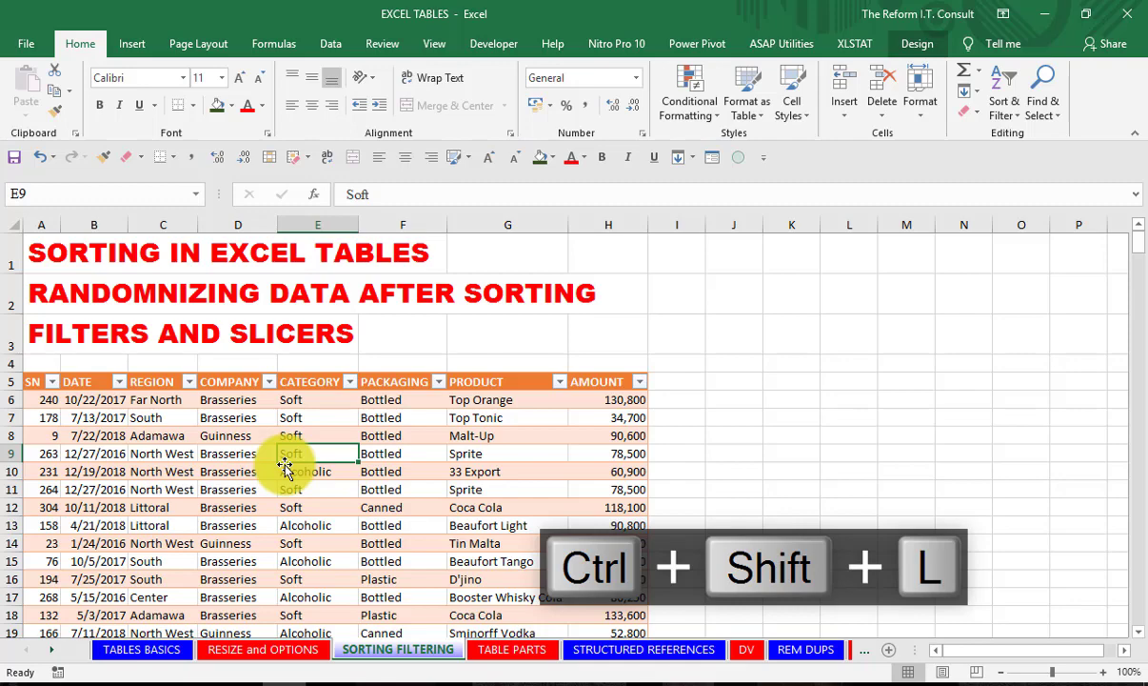
{"action": "scroll", "coordinate": [299, 439], "scroll_direction": "down", "scroll_amount": 2}
{"action": "scroll", "coordinate": [301, 437], "scroll_direction": "up", "scroll_amount": 2}
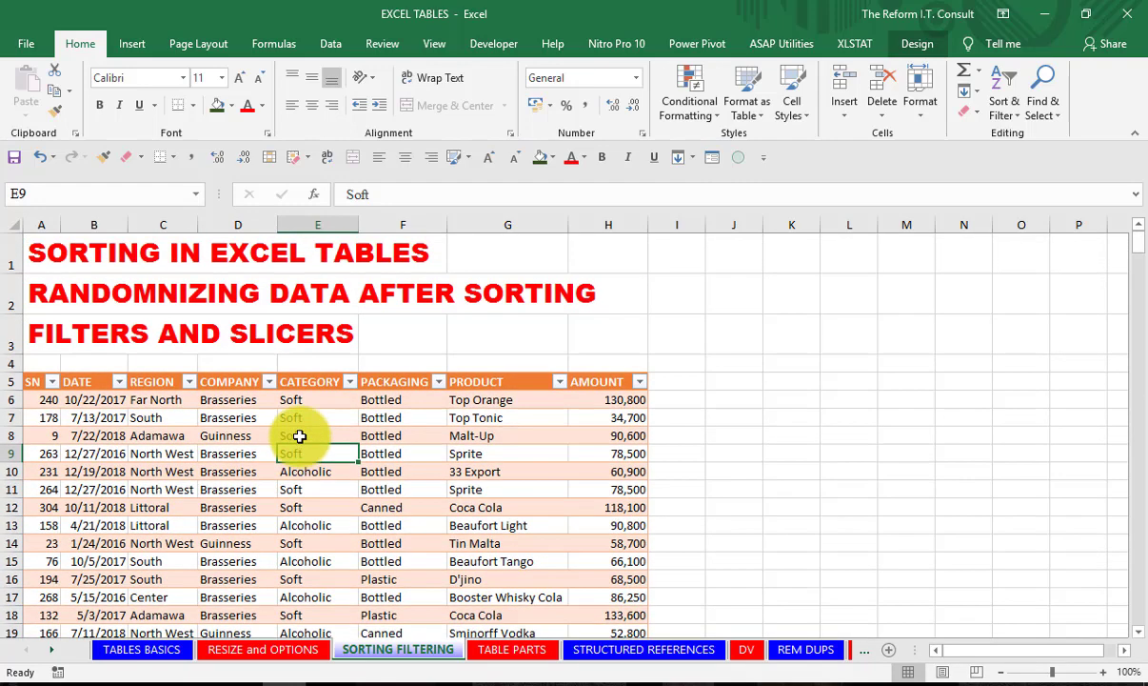